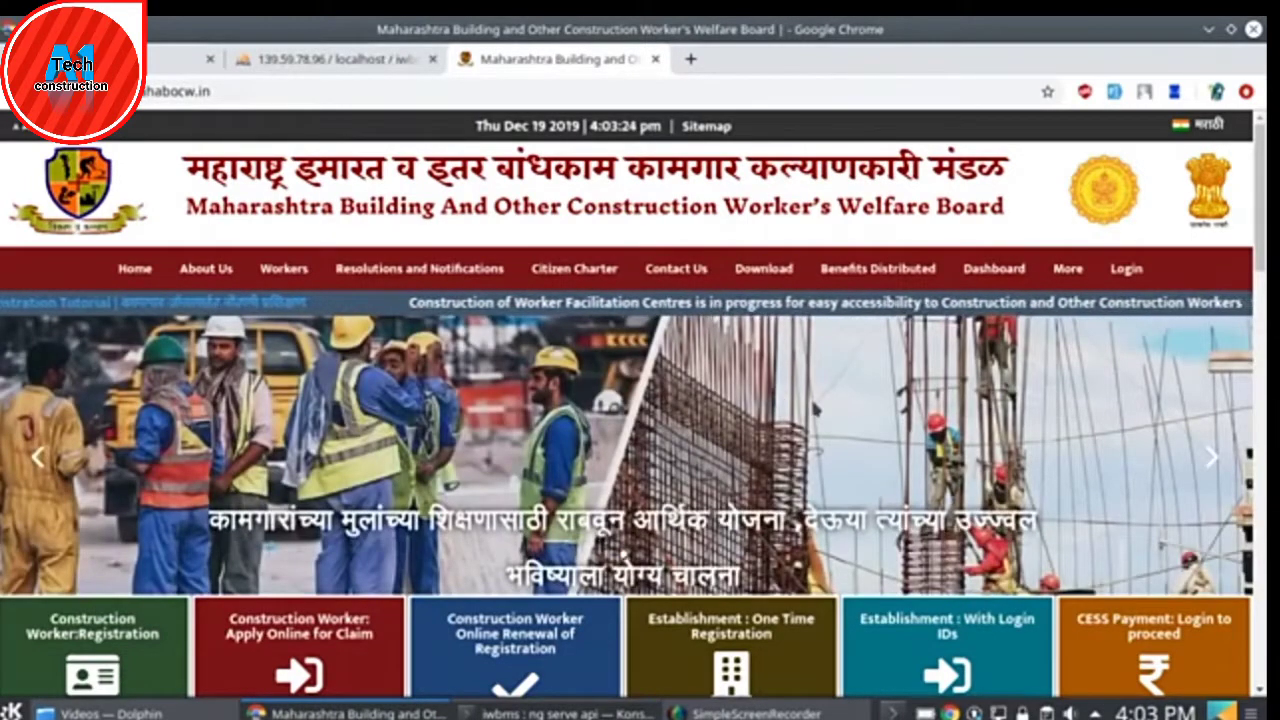
- Open Online Renewal of Registration, paste the worker's registration number and request an OTP
scroll(553, 416, "down", 2)
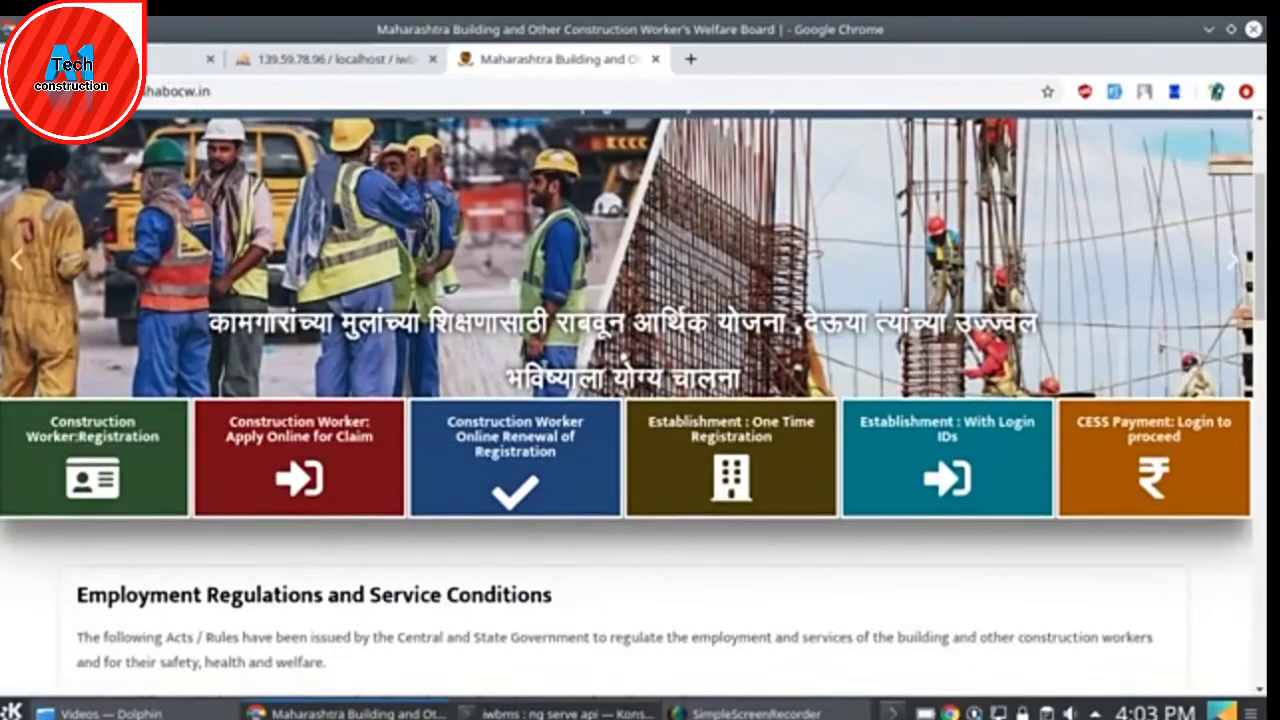
scroll(1068, 386, "up", 2)
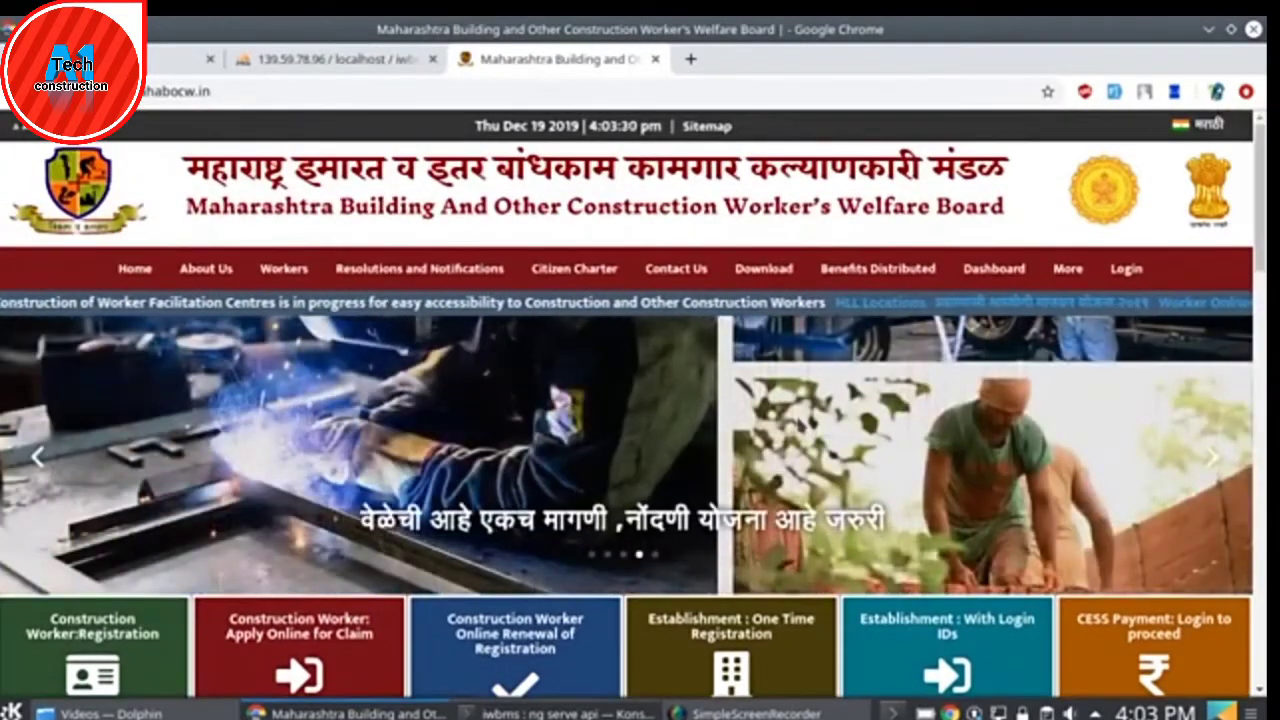
scroll(342, 146, "down", 2)
scroll(342, 146, "up", 1)
scroll(342, 146, "up", 1)
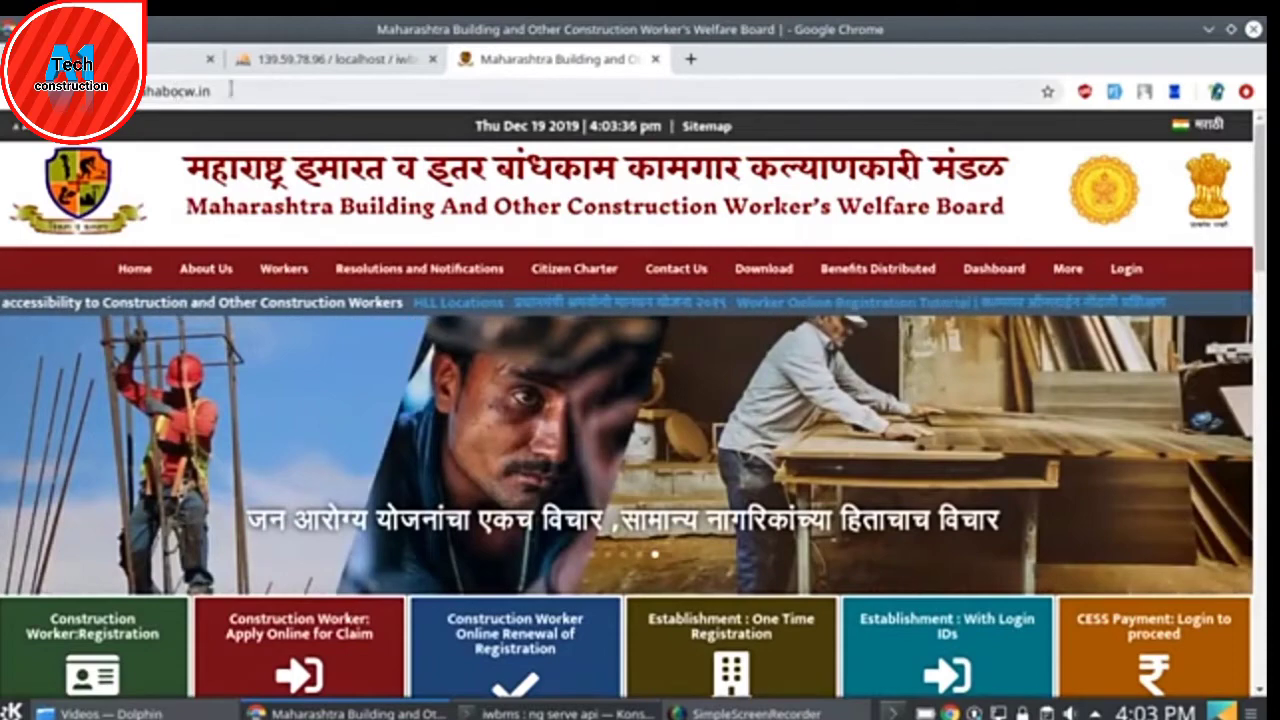
scroll(640, 400, "down", 1)
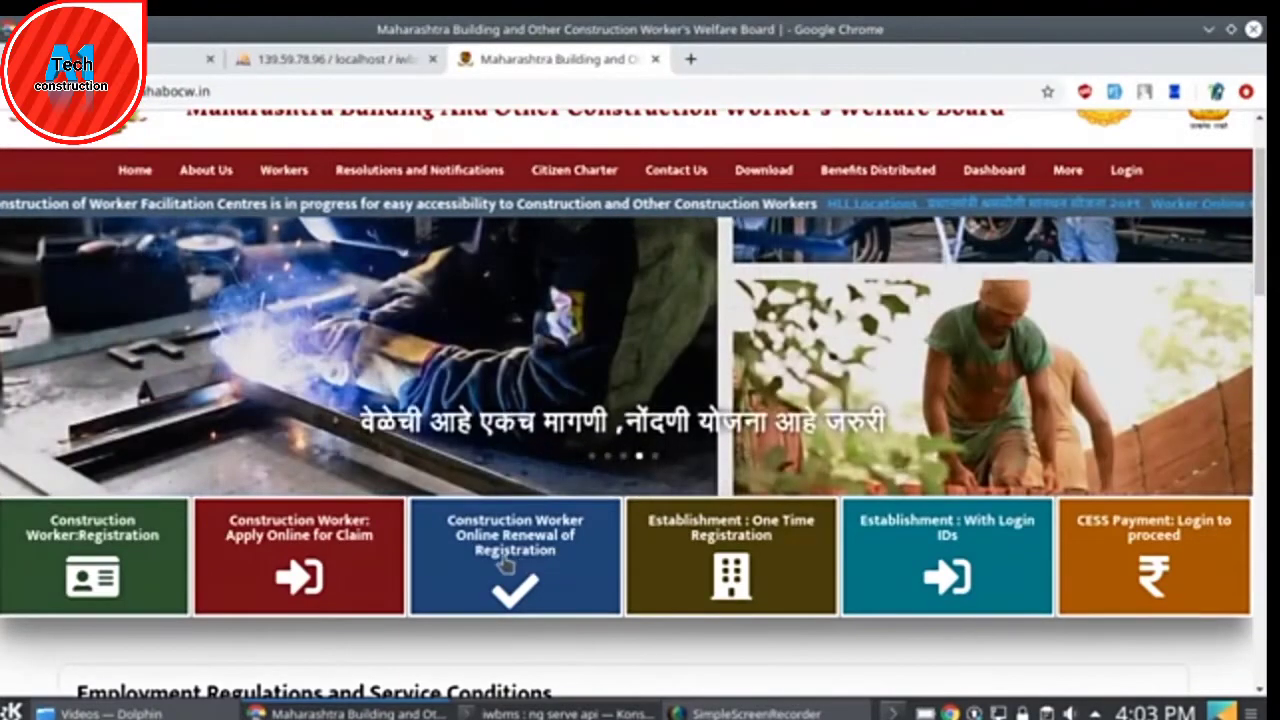
left_click(506, 563)
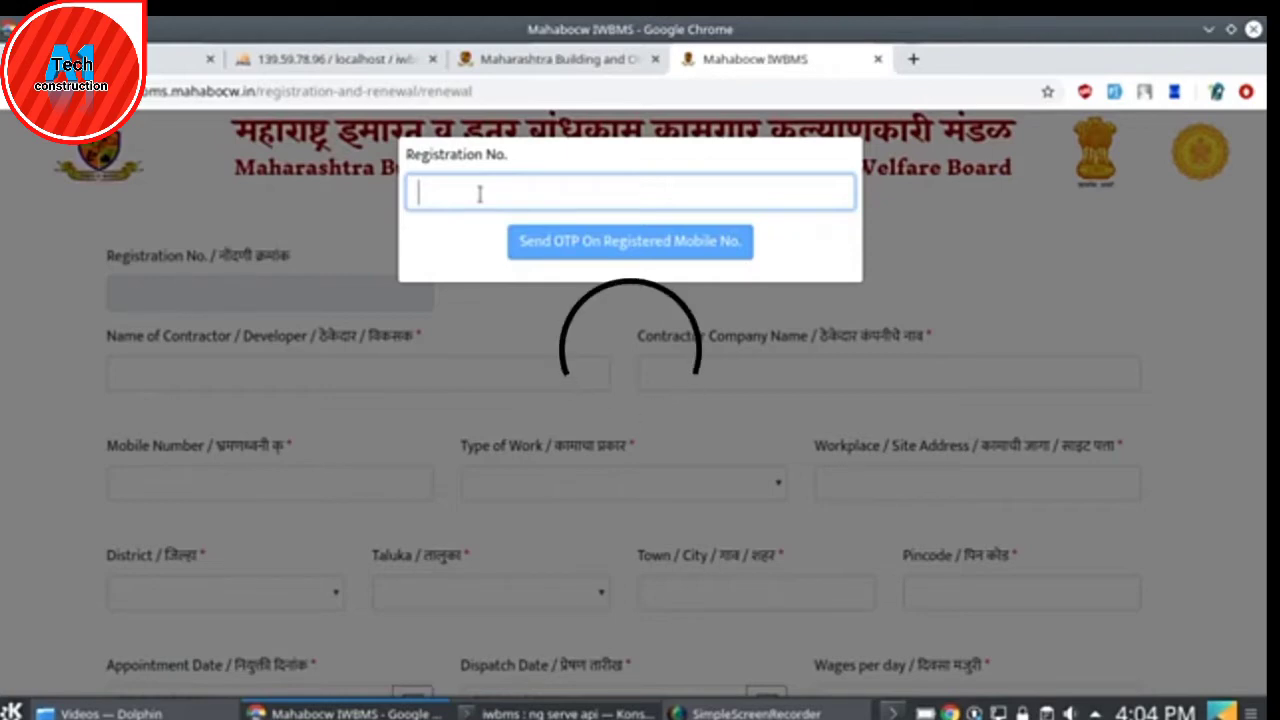
key("ctrl+v")
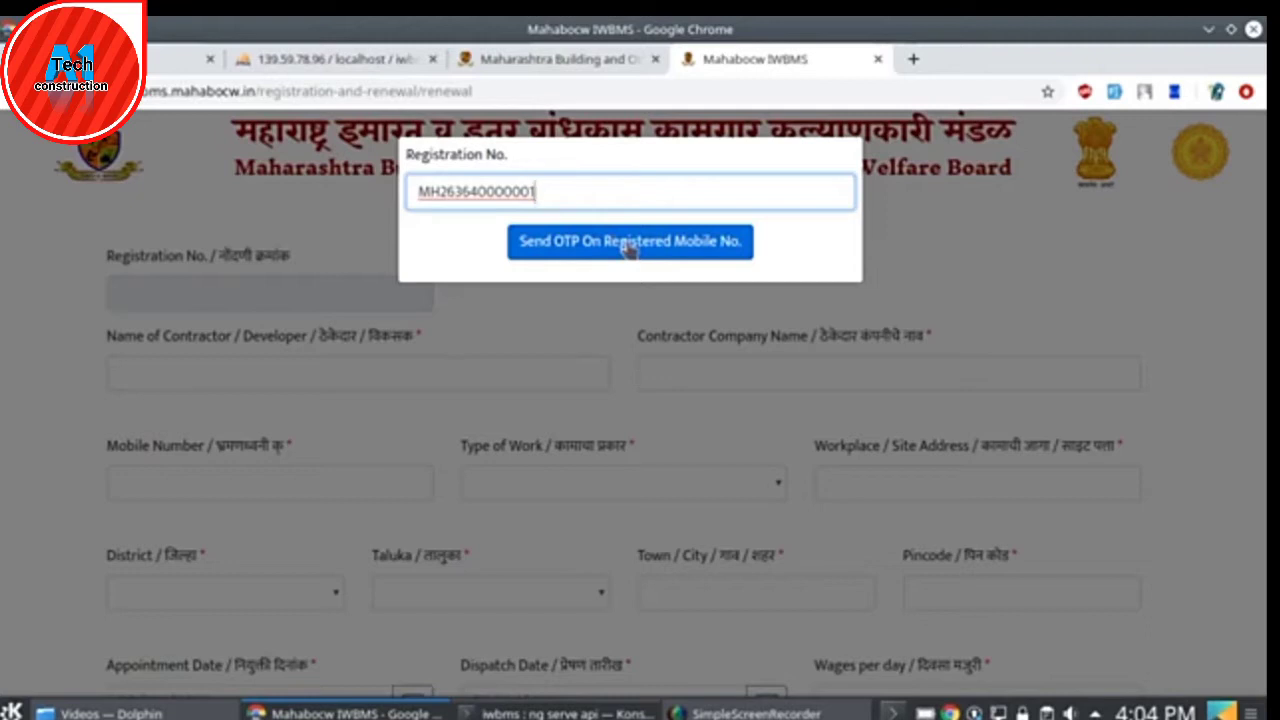
left_click(630, 248)
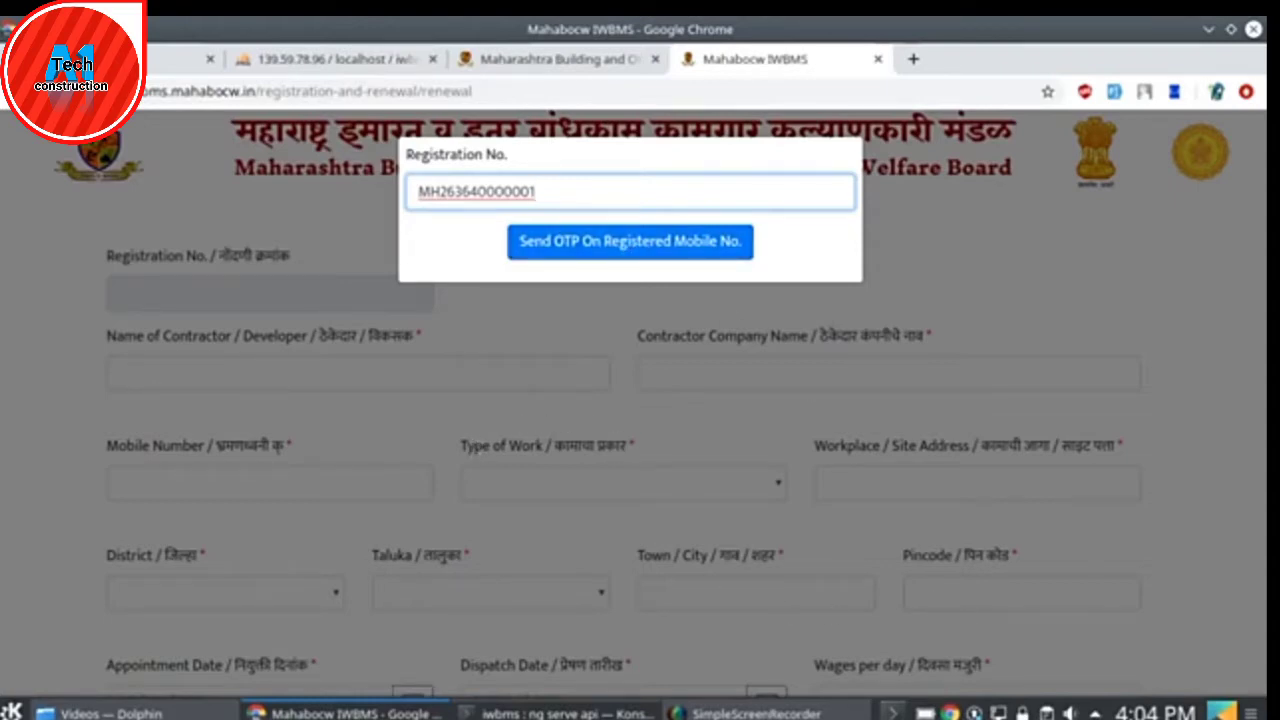
- Send the OTP to the worker's registered mobile number
left_click(1094, 712)
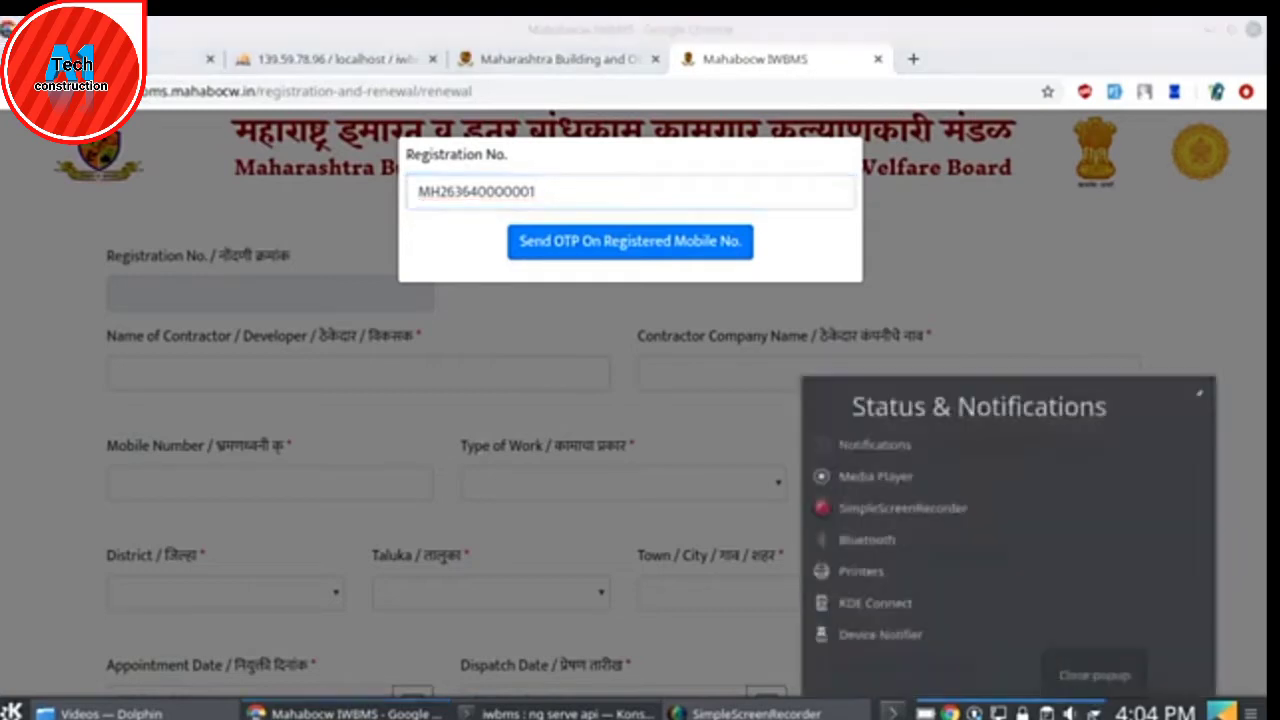
right_click(900, 467)
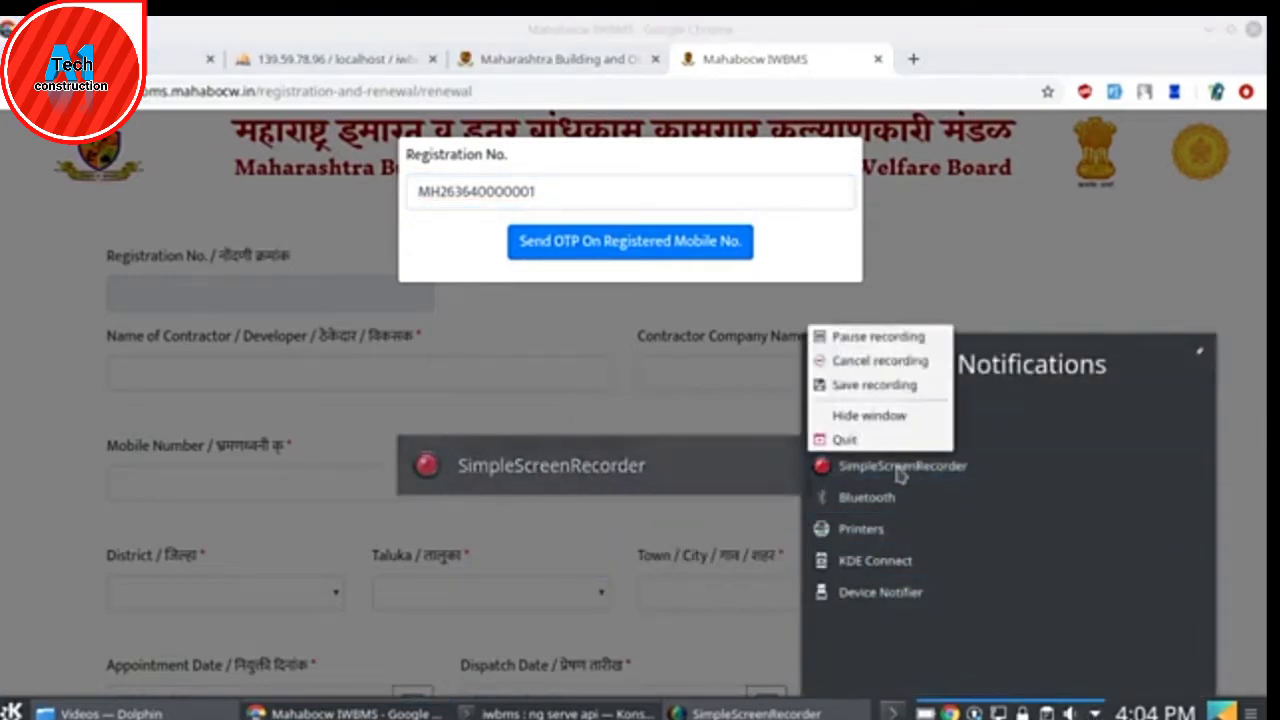
left_click(872, 338)
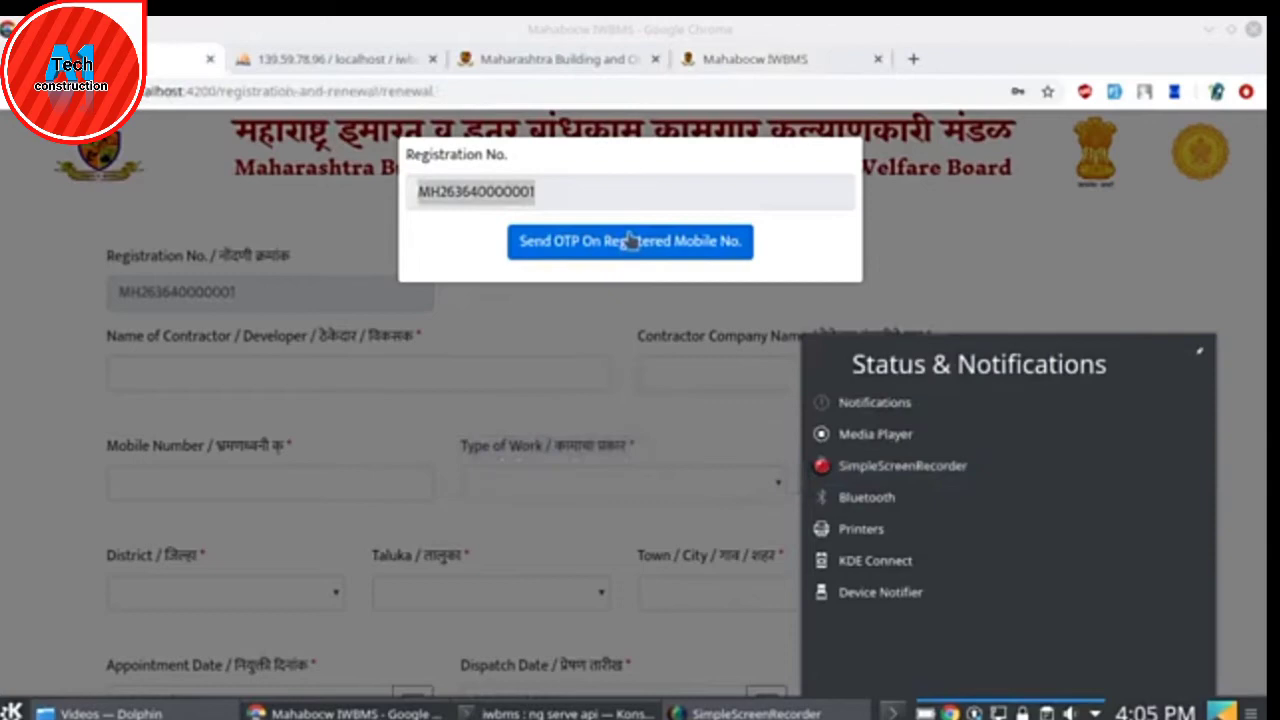
left_click(630, 240)
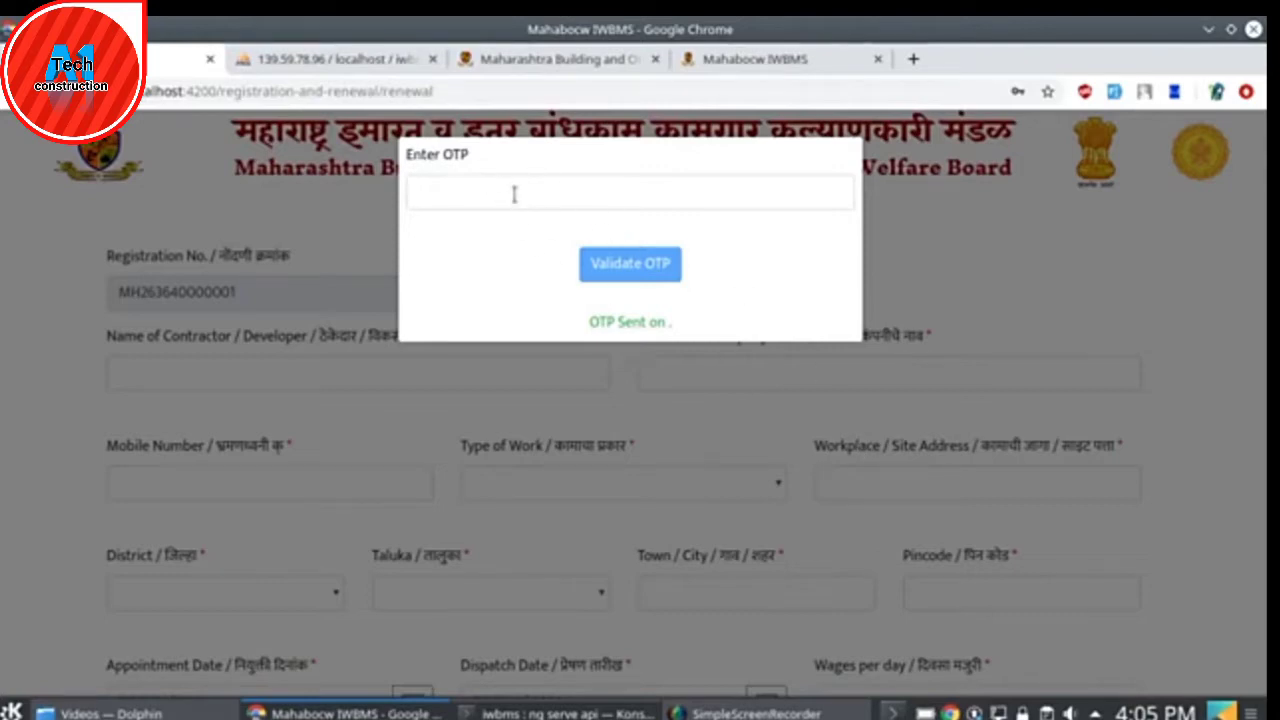
- Paste the received OTP into the Enter OTP box and validate it
right_click(1097, 712)
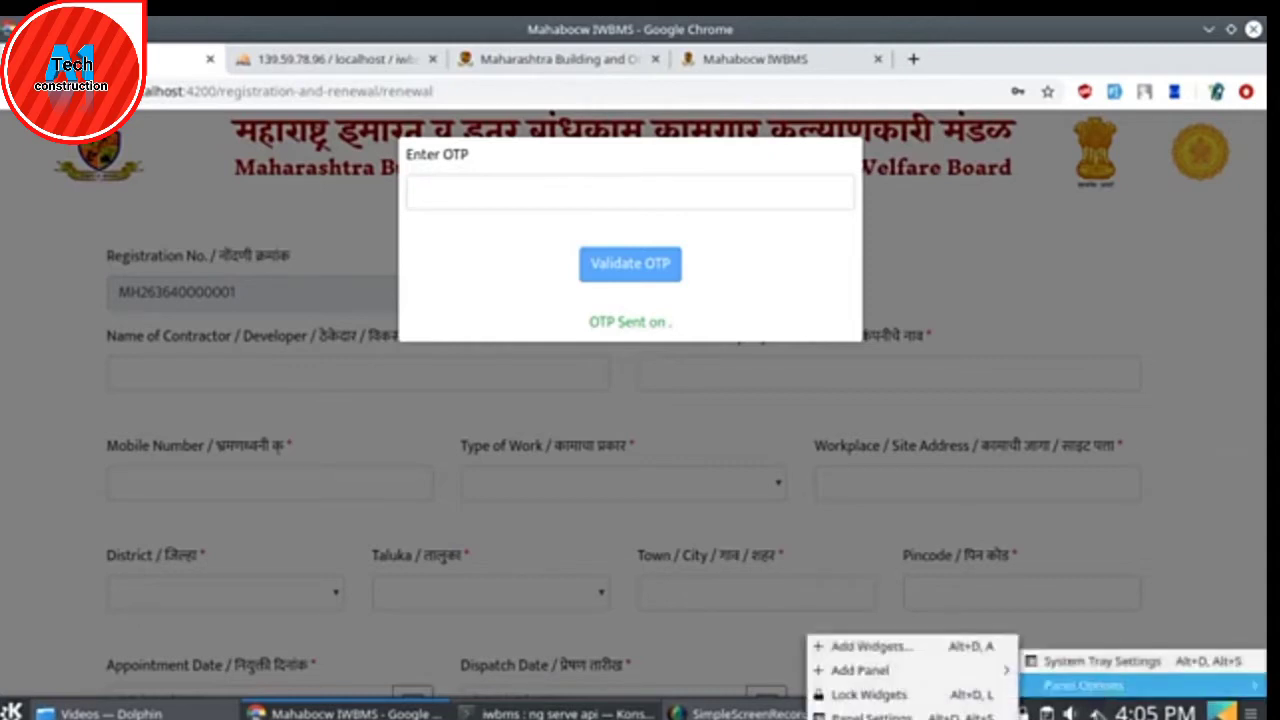
left_click(1096, 709)
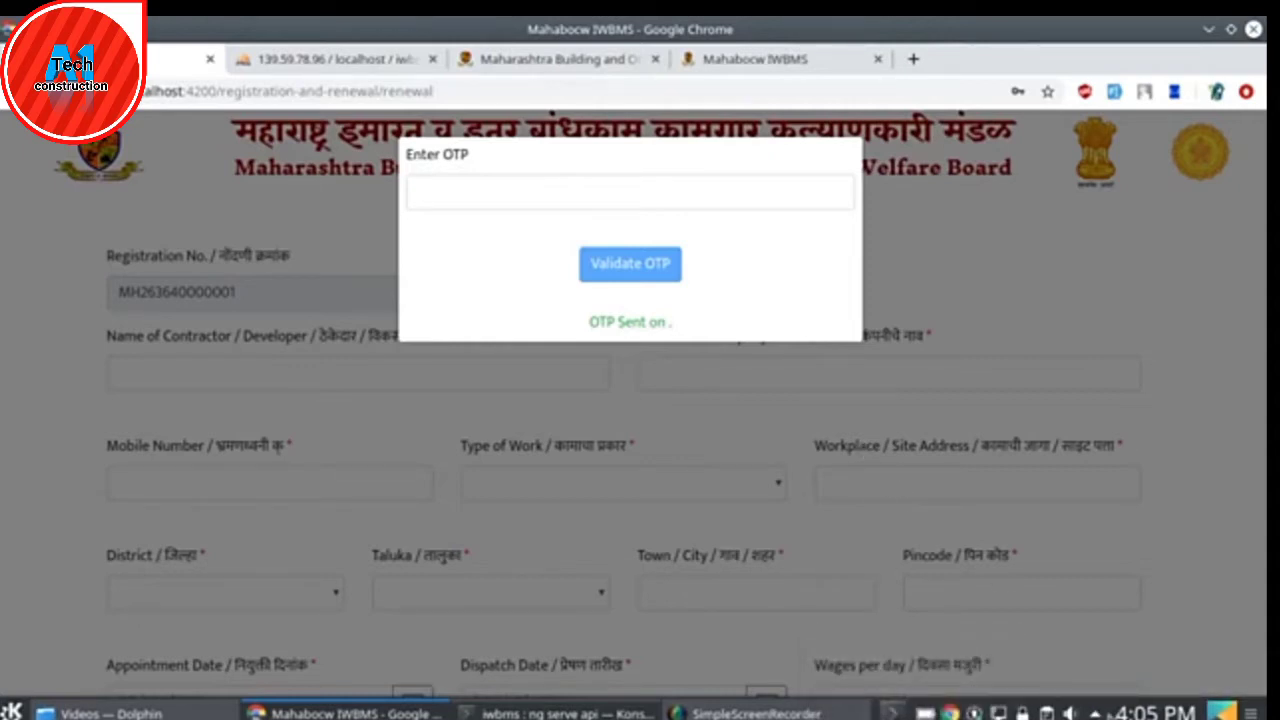
left_click(1096, 712)
right_click(891, 474)
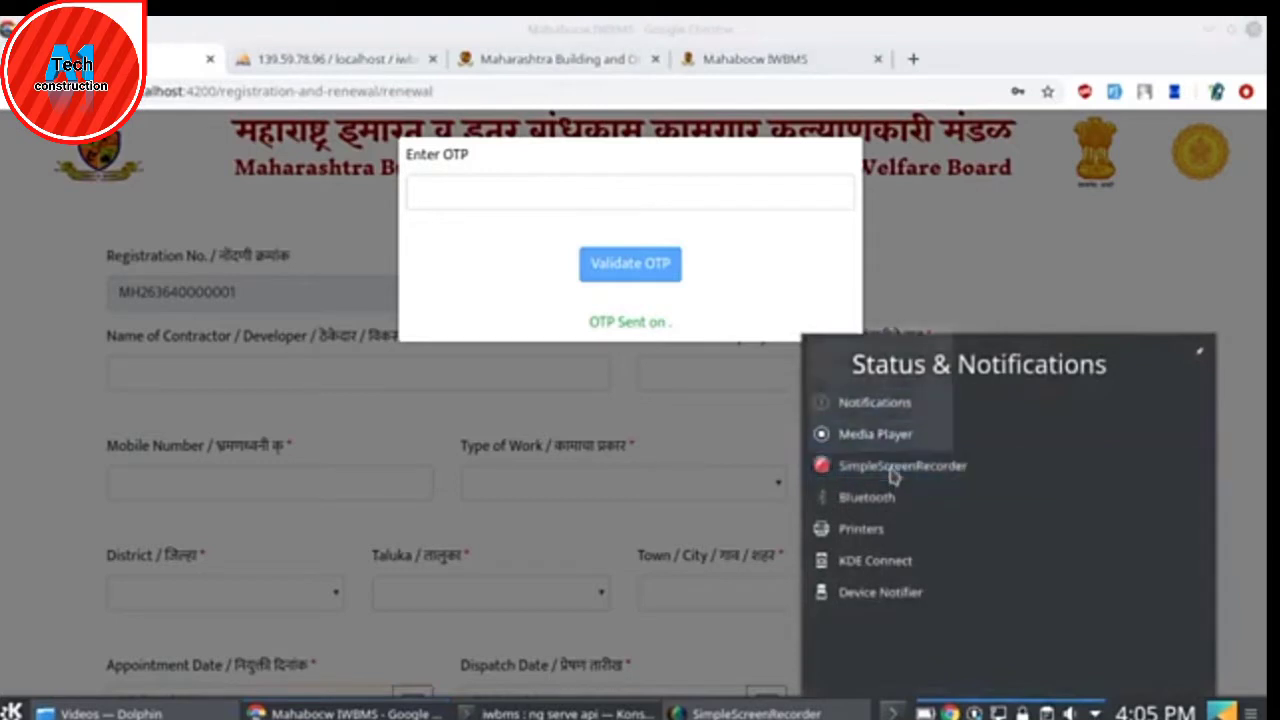
left_click(882, 337)
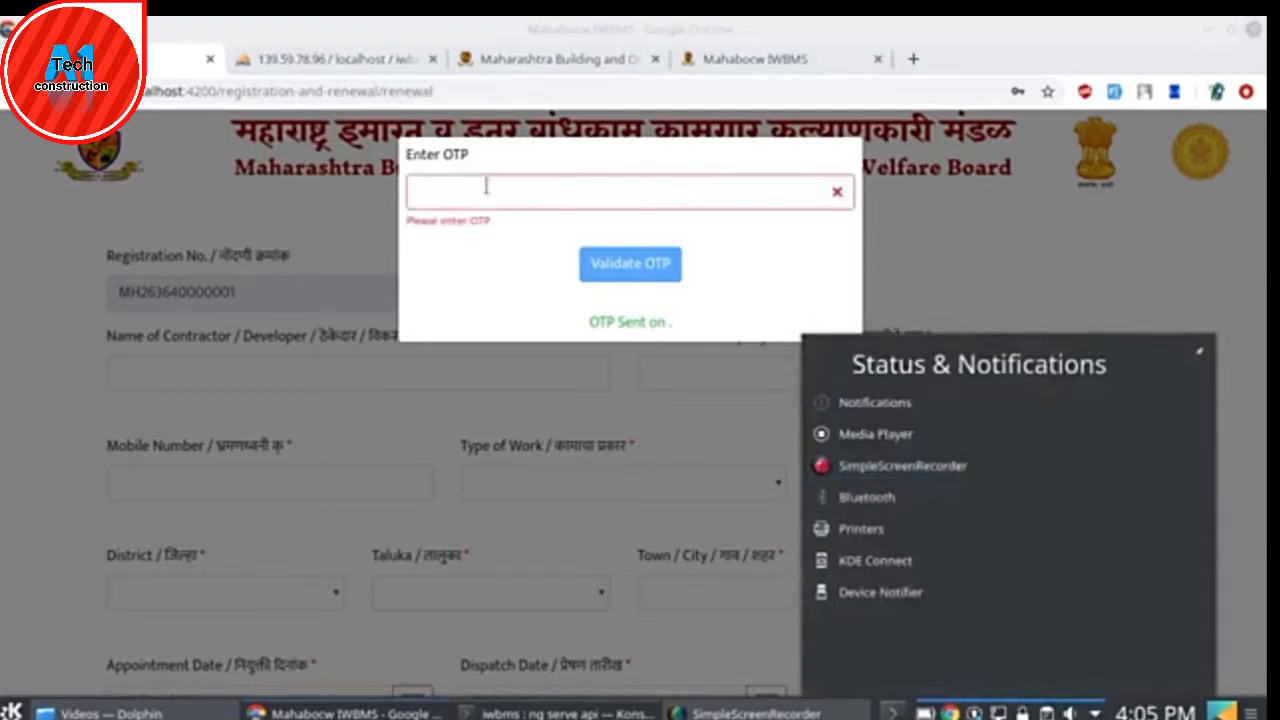
left_click(487, 186)
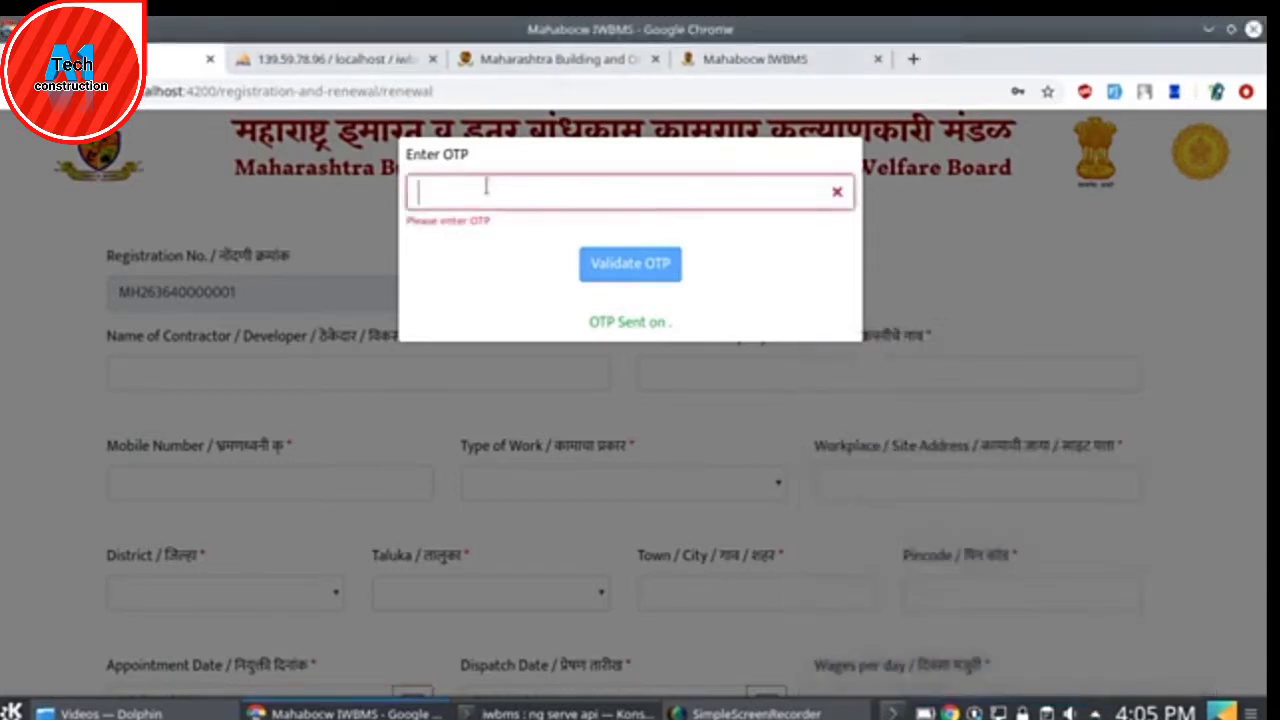
key("ctrl+v")
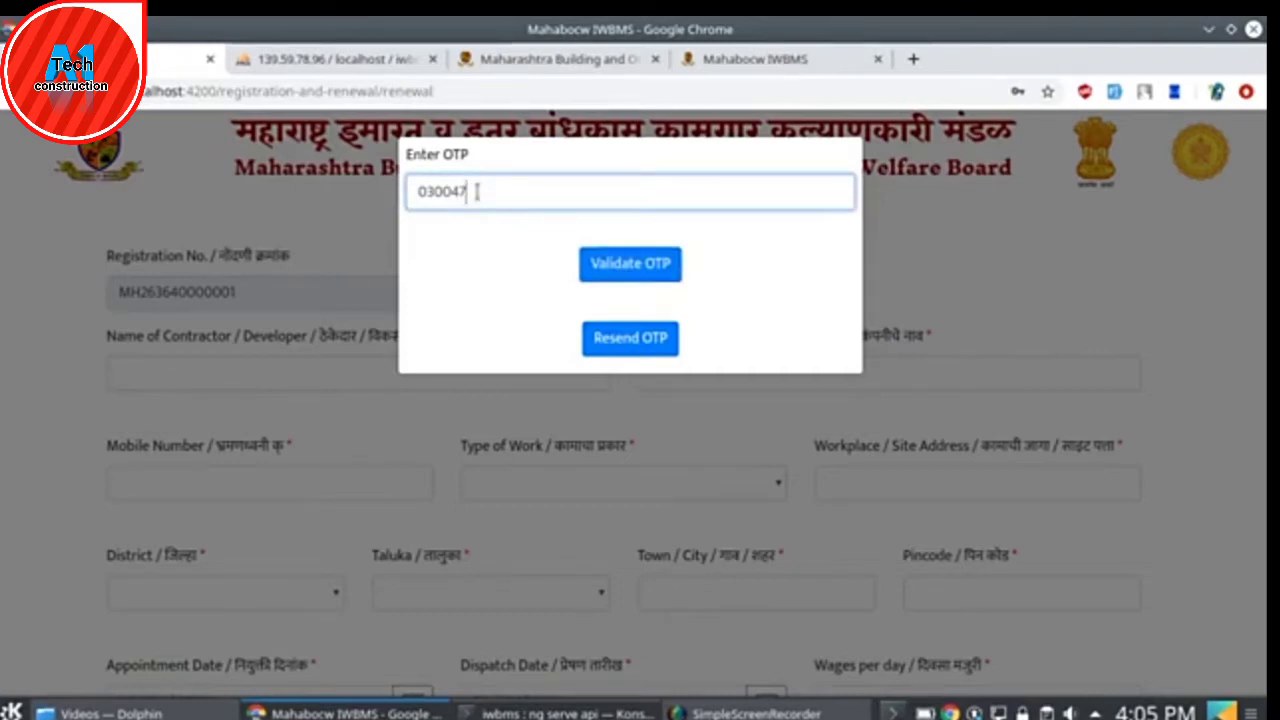
left_click(641, 281)
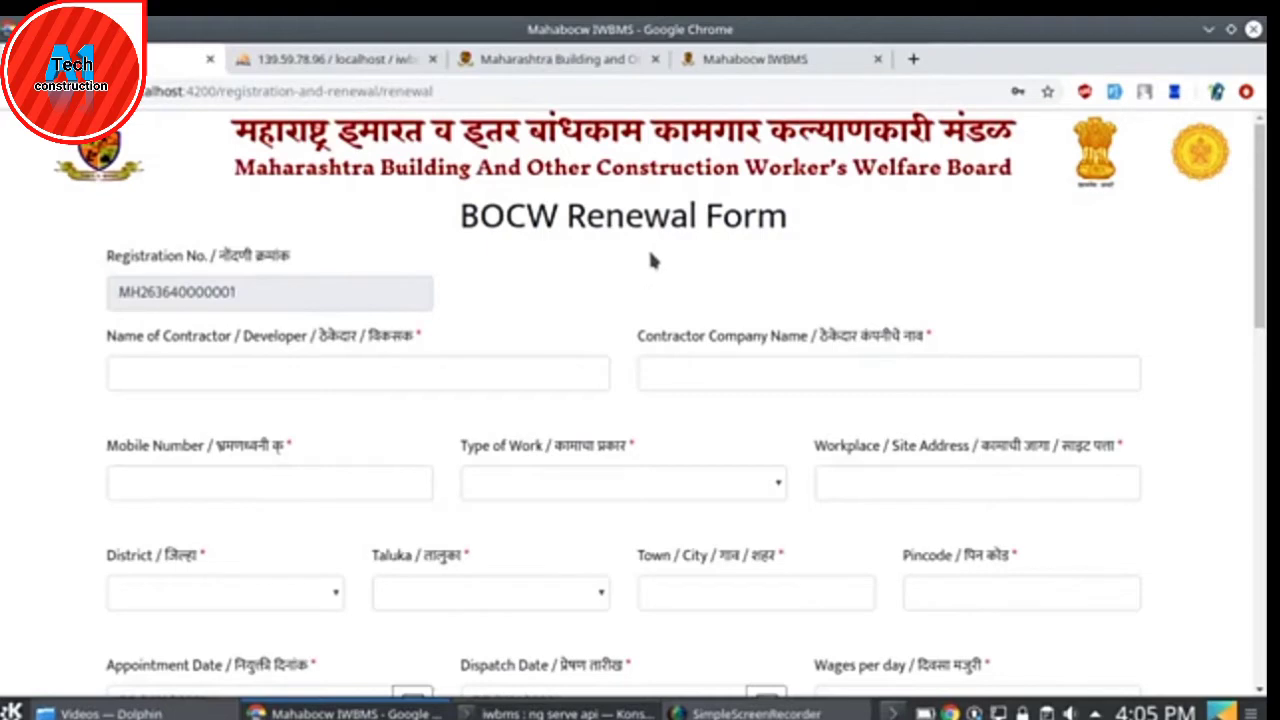
scroll(651, 257, "down", 4)
scroll(850, 465, "down", 10)
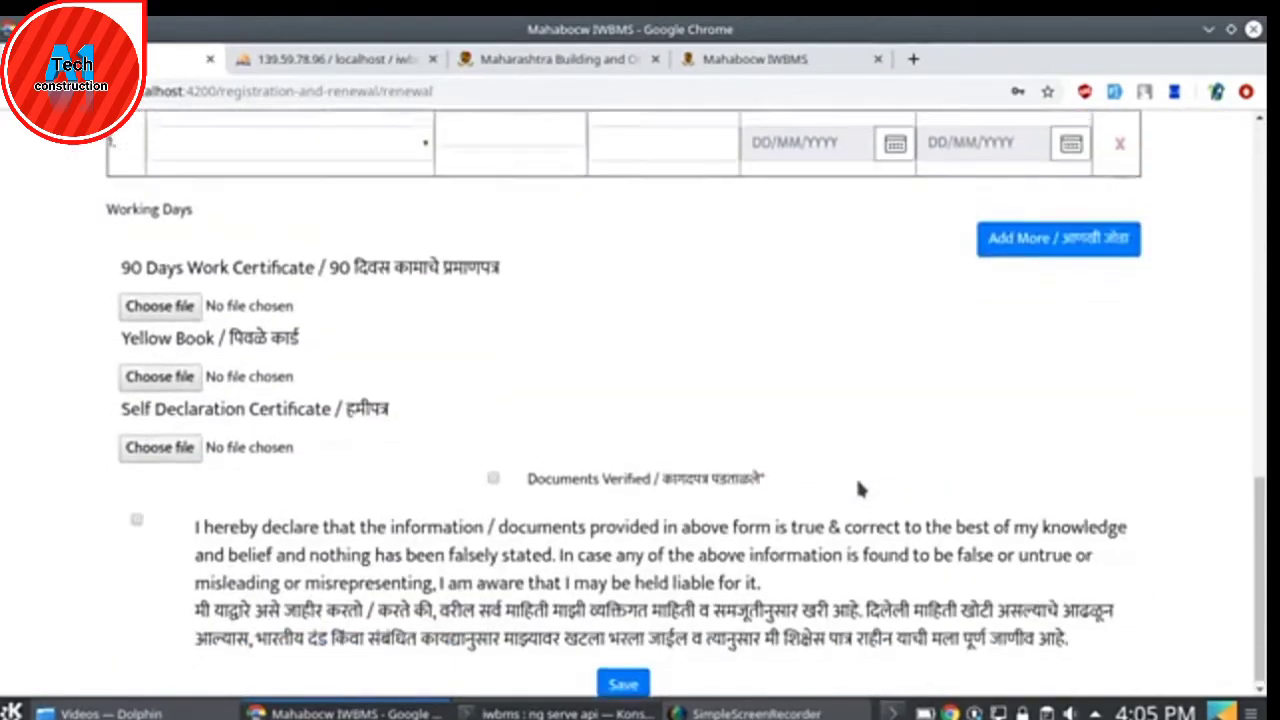
scroll(857, 489, "up", 15)
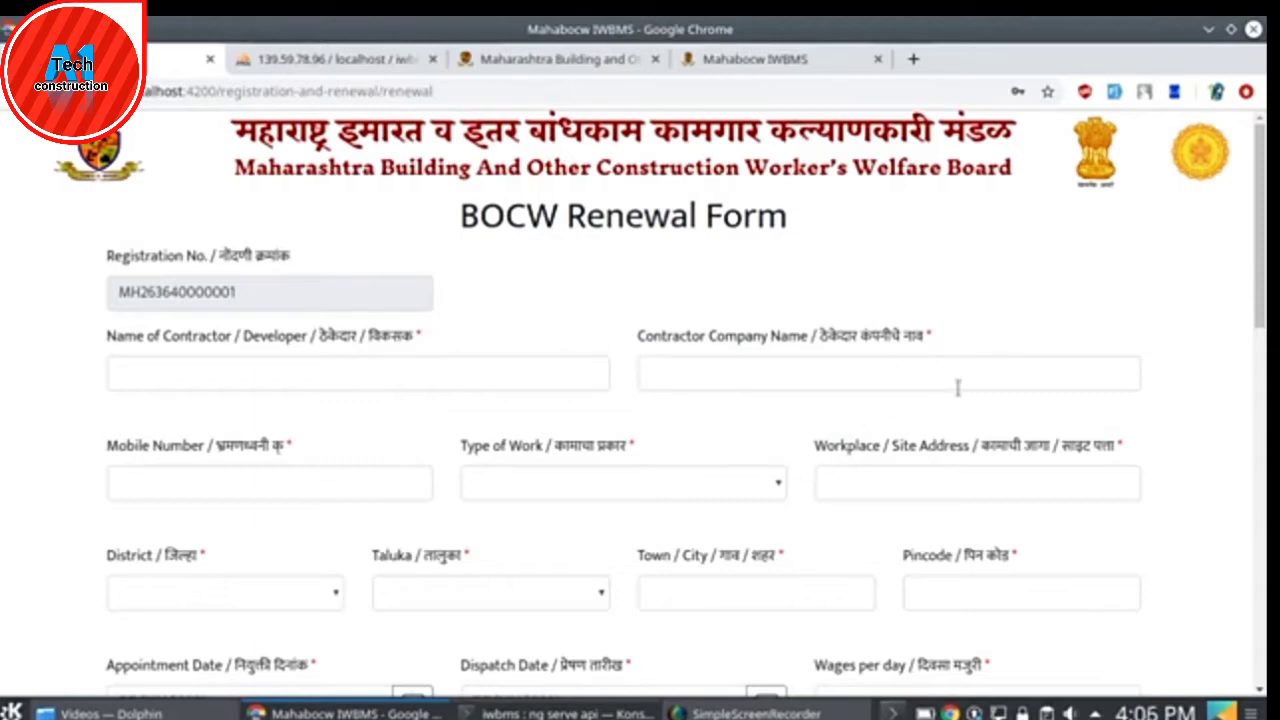
scroll(957, 388, "down", 2)
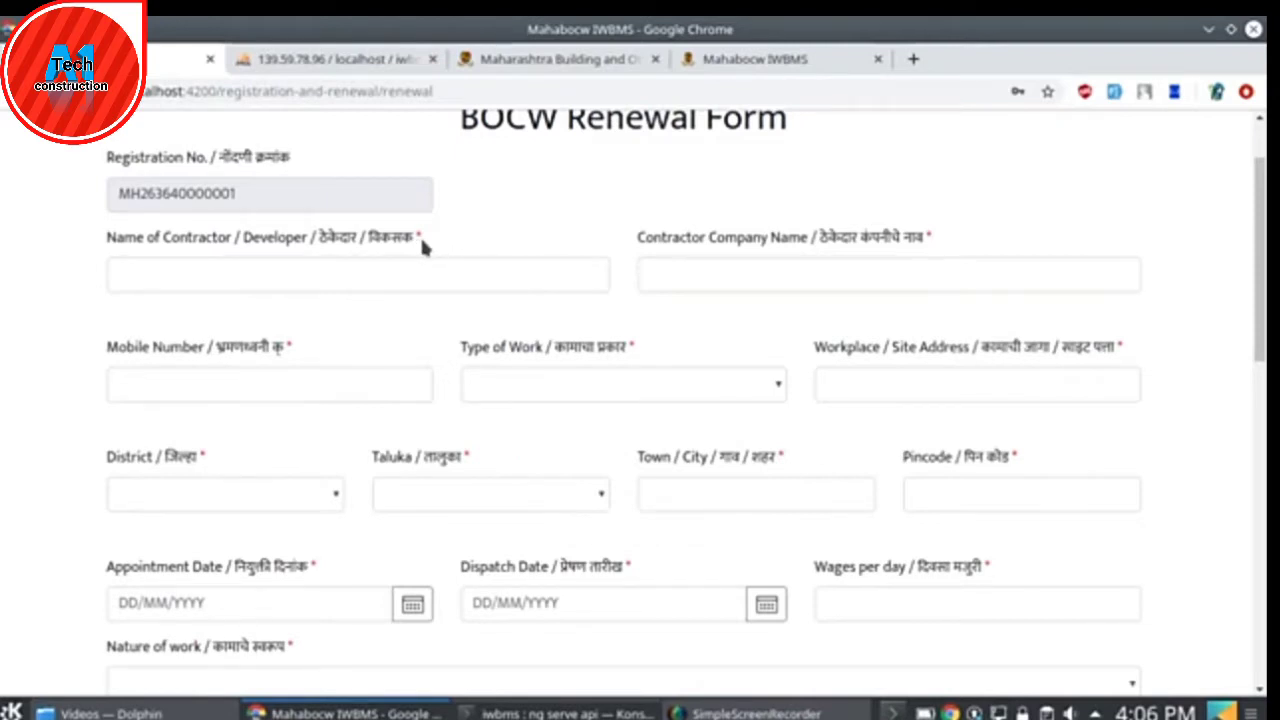
scroll(421, 246, "up", 2)
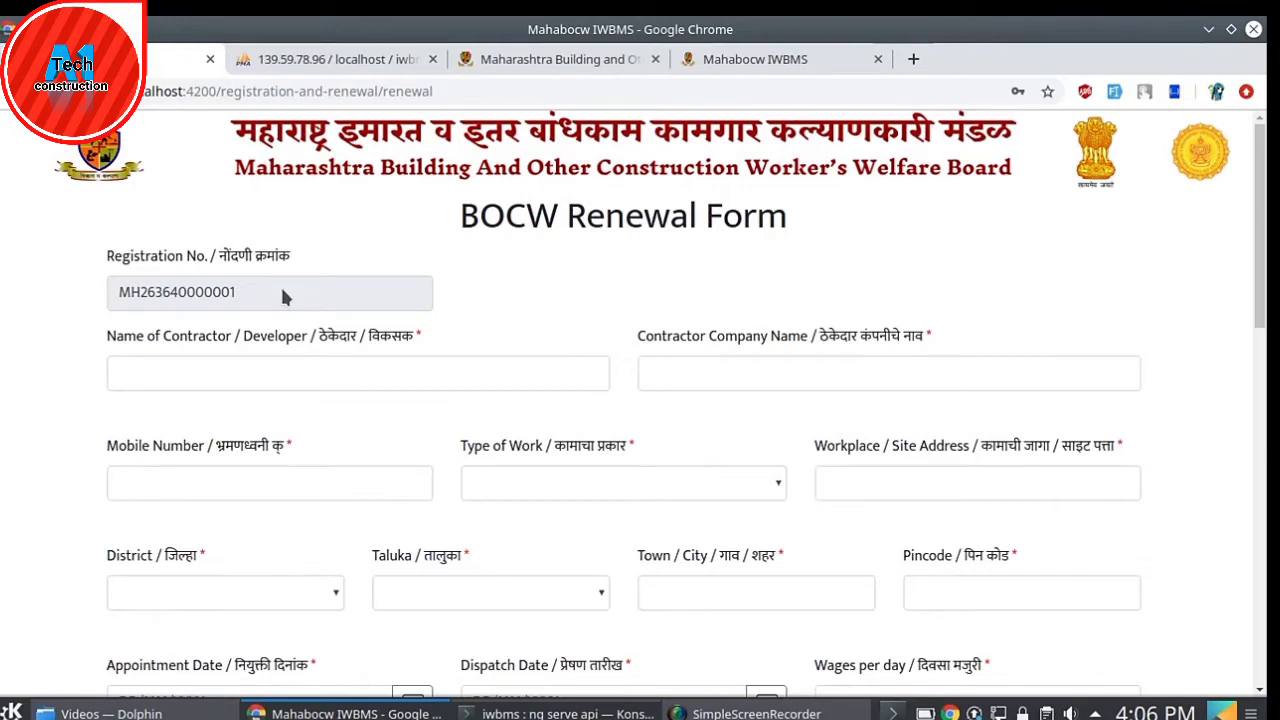
- Enter the contractor's full name and the contractor company name
left_click(269, 377)
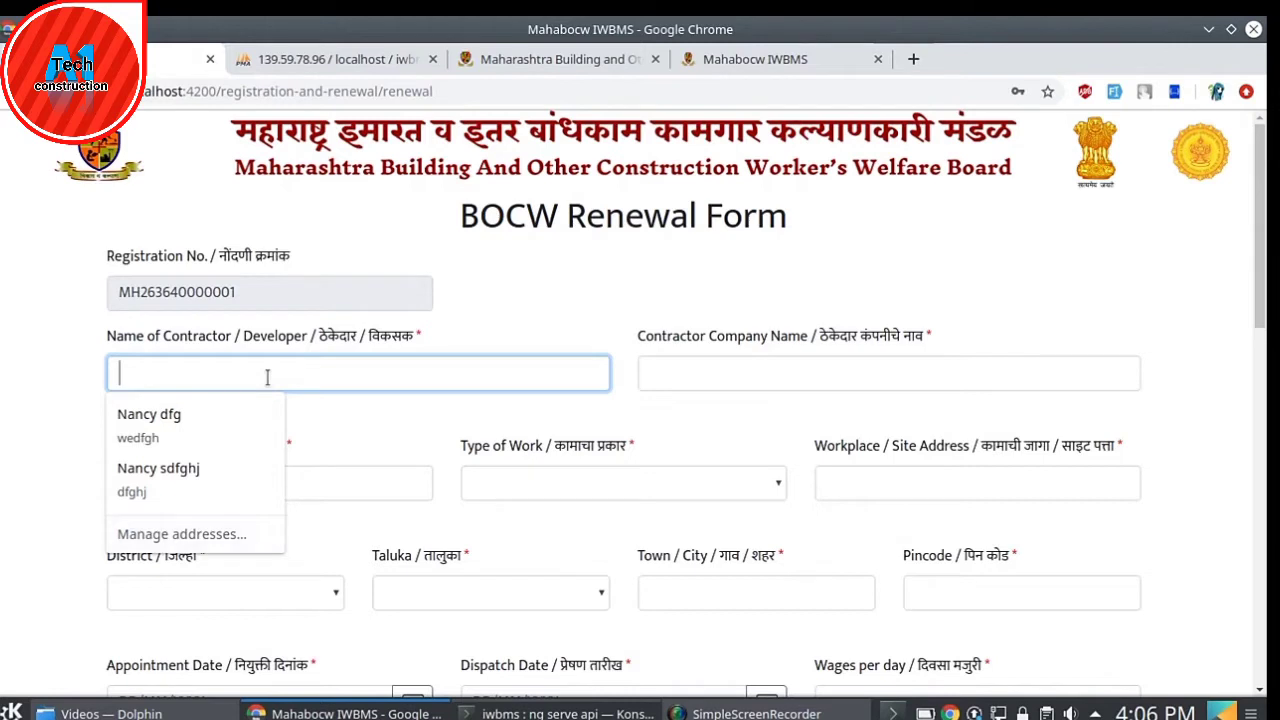
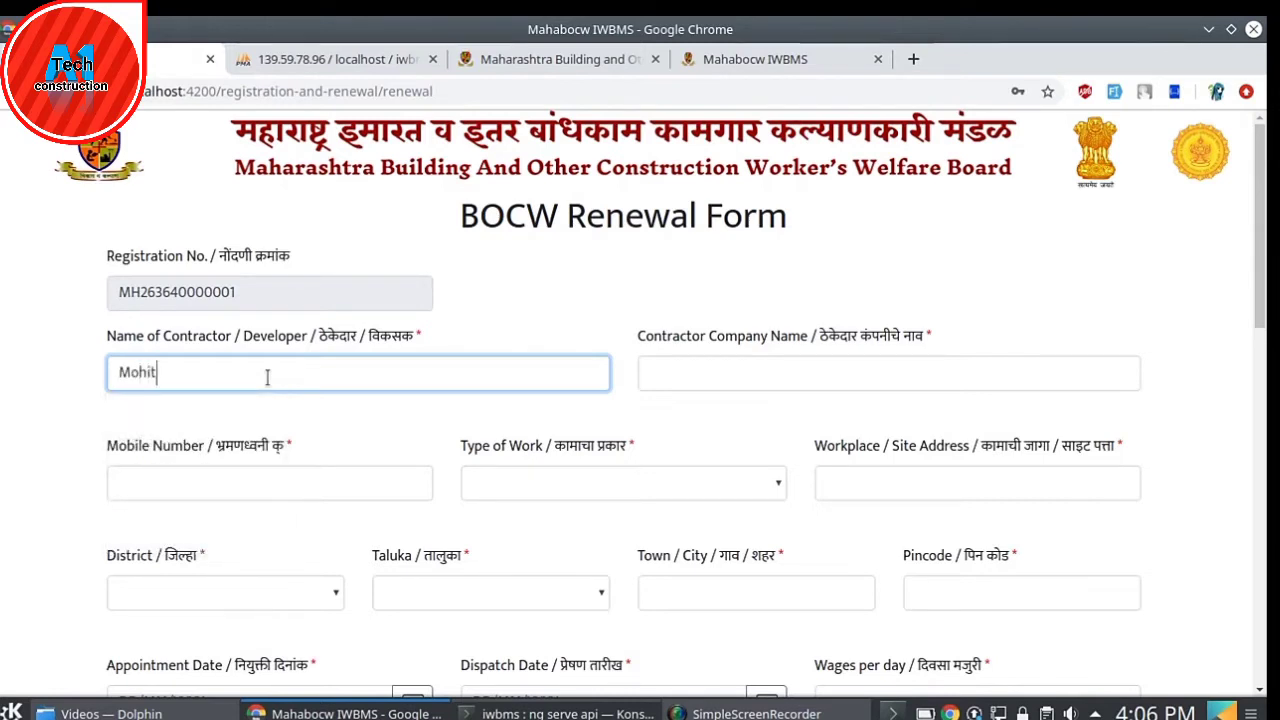
key("Tab")
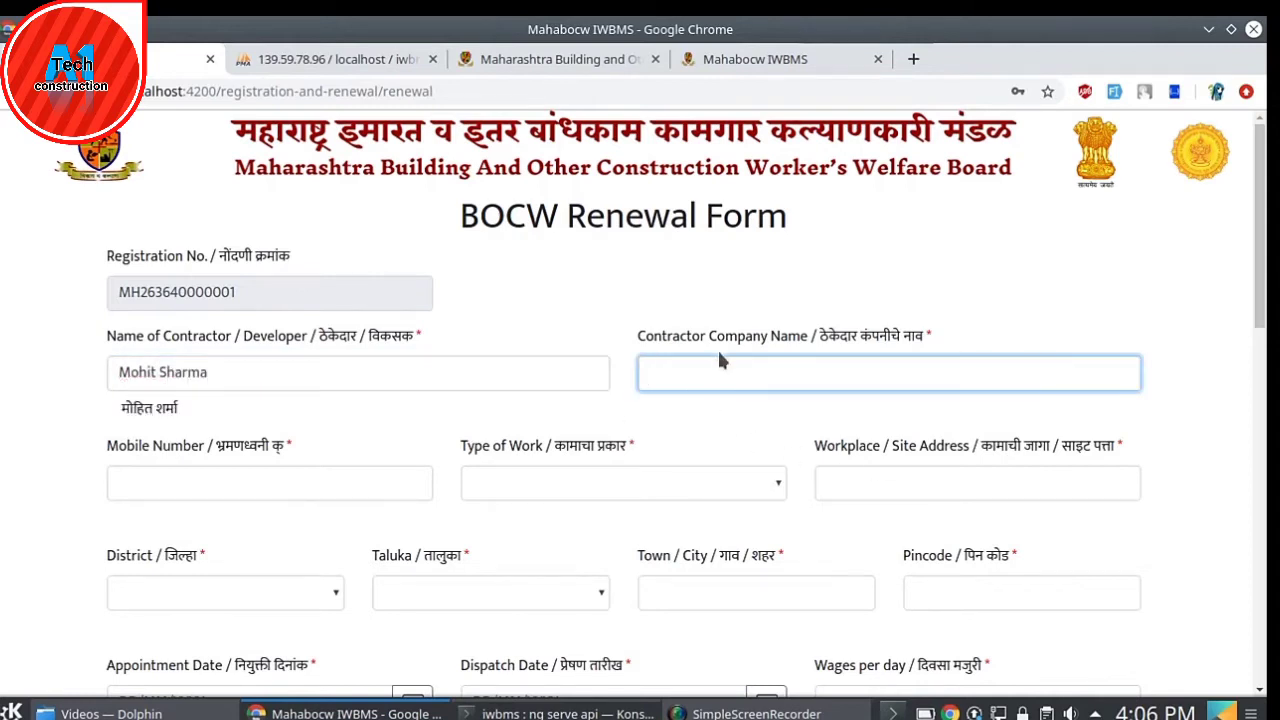
type("Mohit constructionlt ltd")
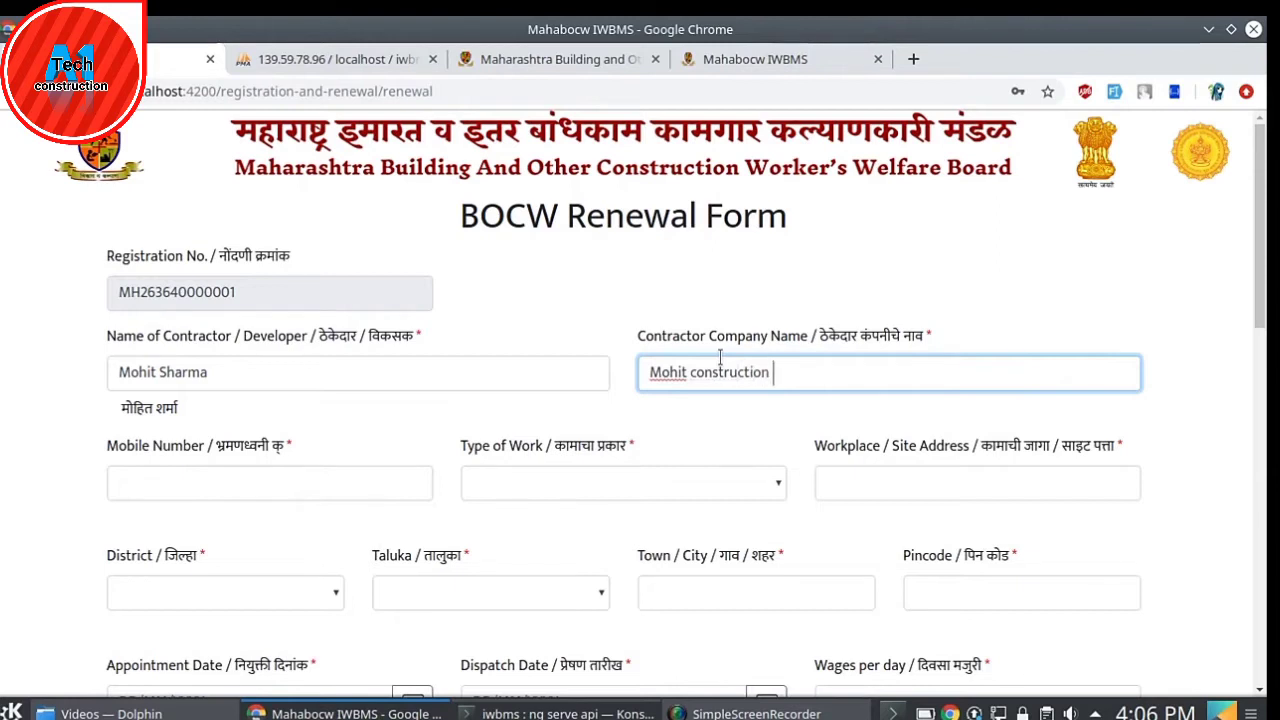
left_click(346, 463)
- Enter the contractor's mobile number and dismiss the autofill suggestions
scroll(346, 455, "down", 2)
left_click(270, 484)
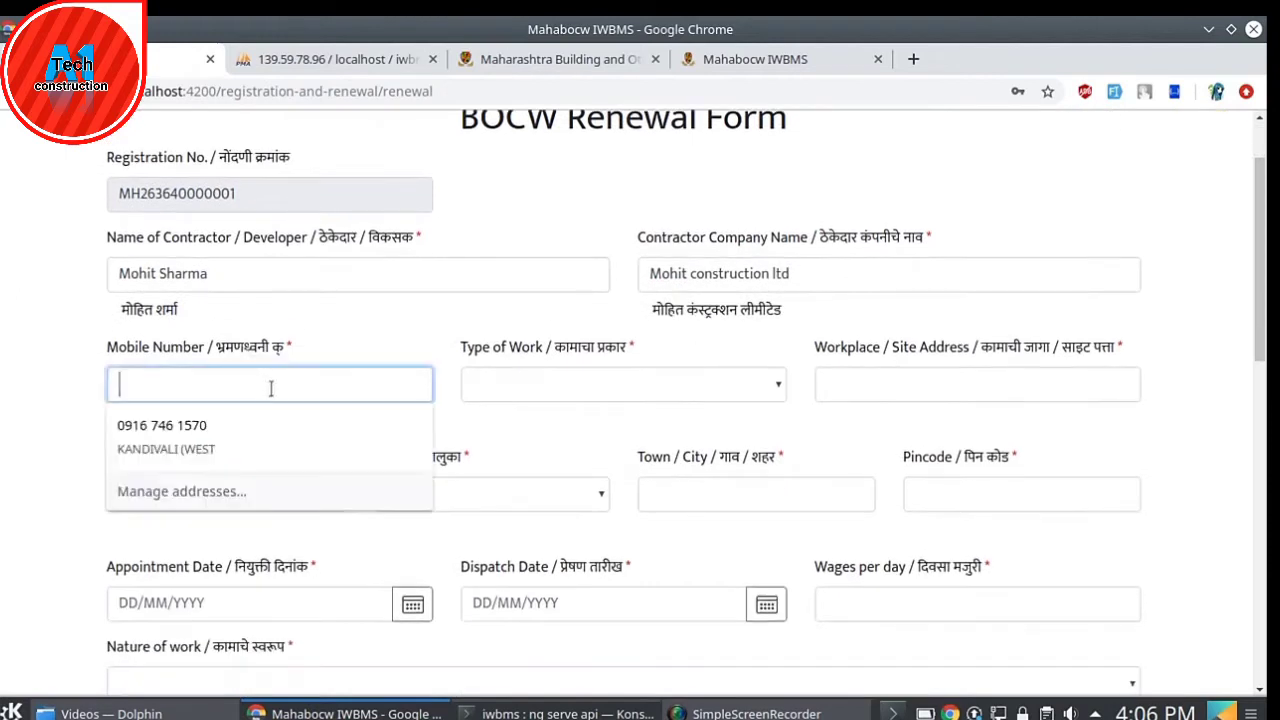
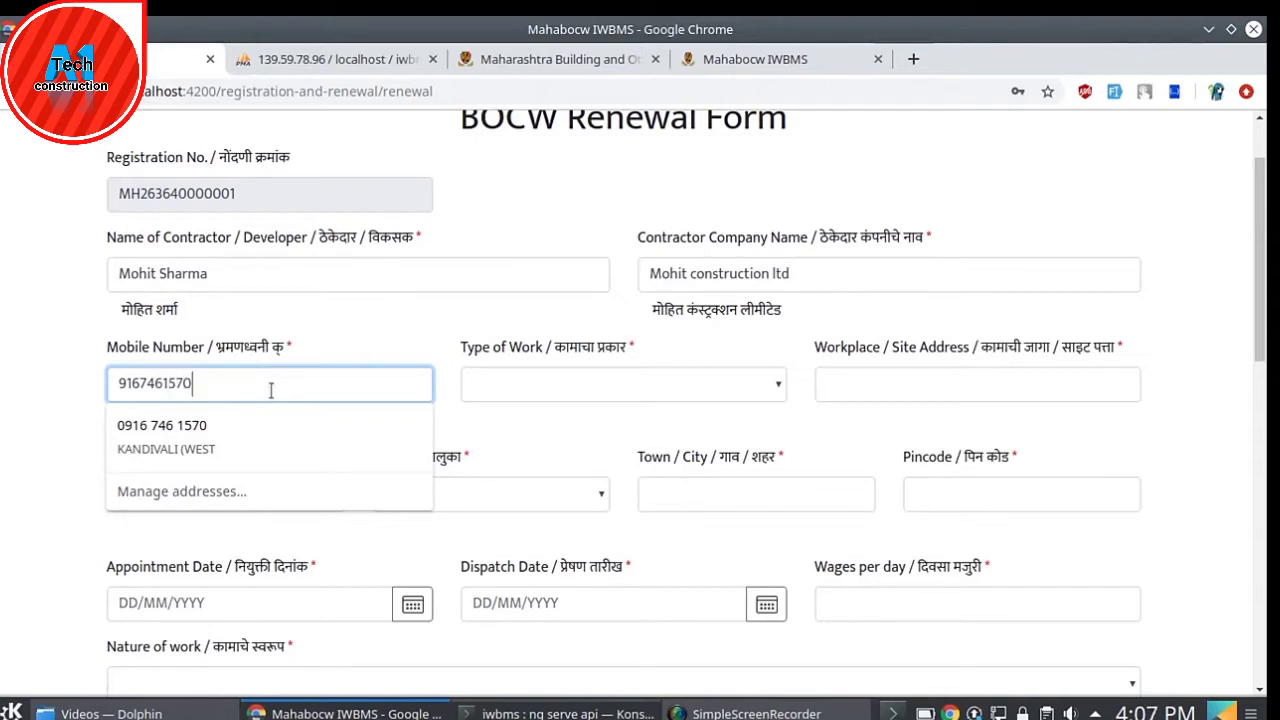
left_click(397, 290)
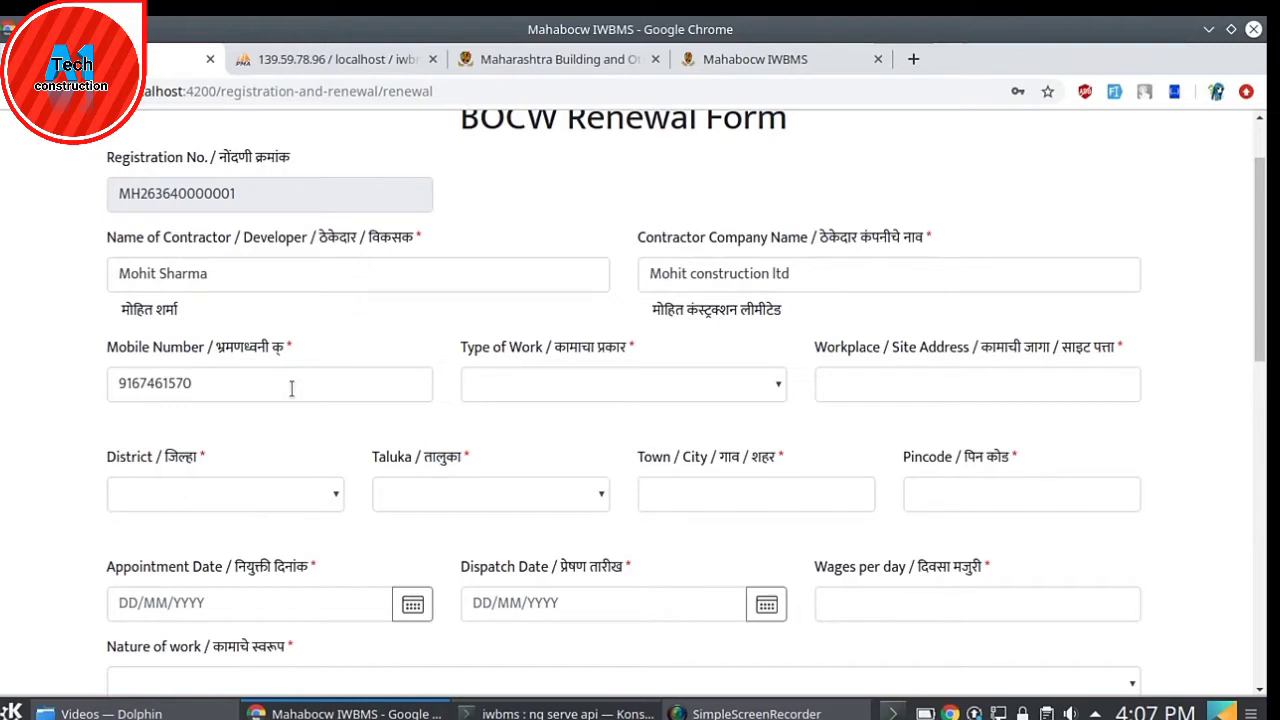
- Set the type of work to Roads and the workplace site address to Panvel
left_click(686, 386)
scroll(556, 152, "down", 1)
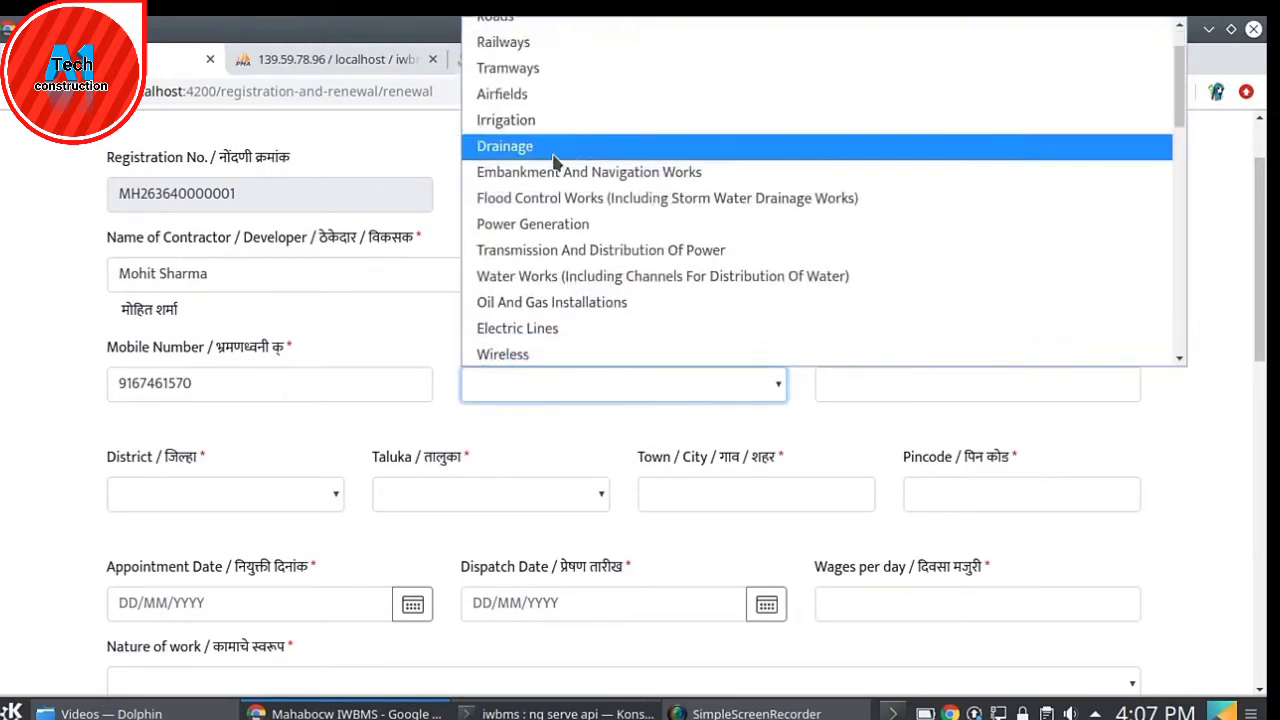
scroll(591, 145, "up", 1)
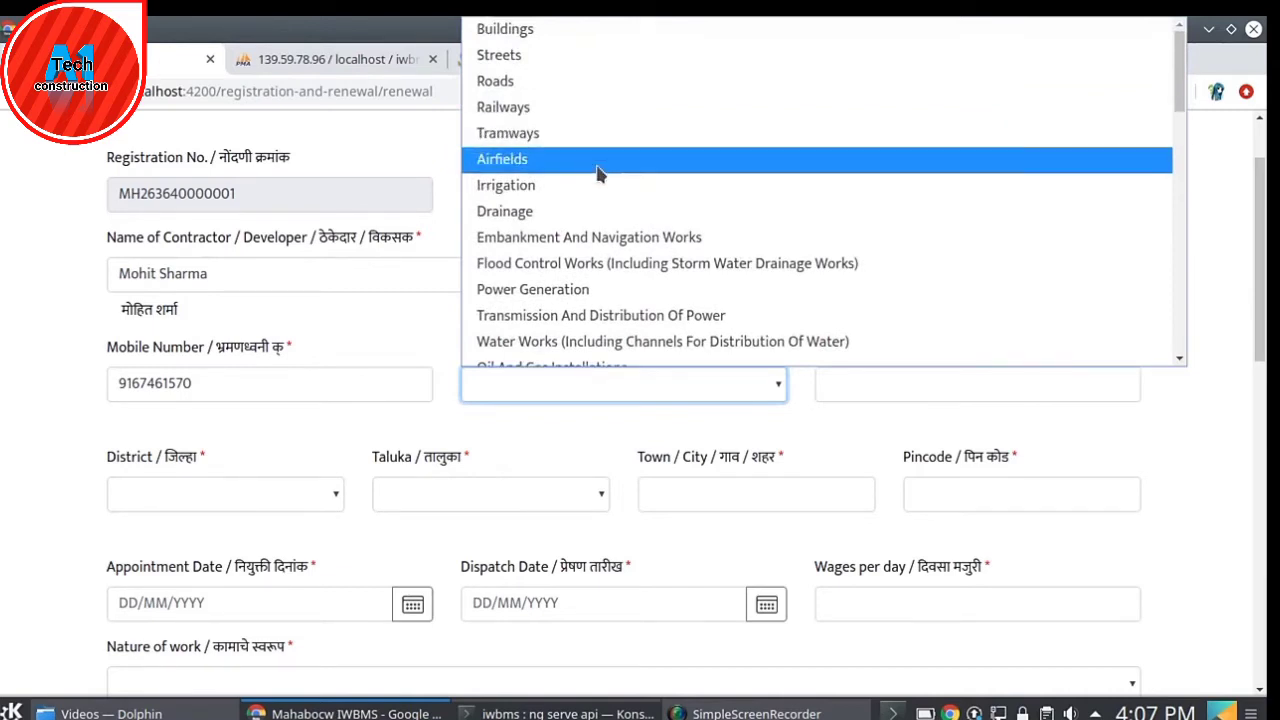
left_click(516, 86)
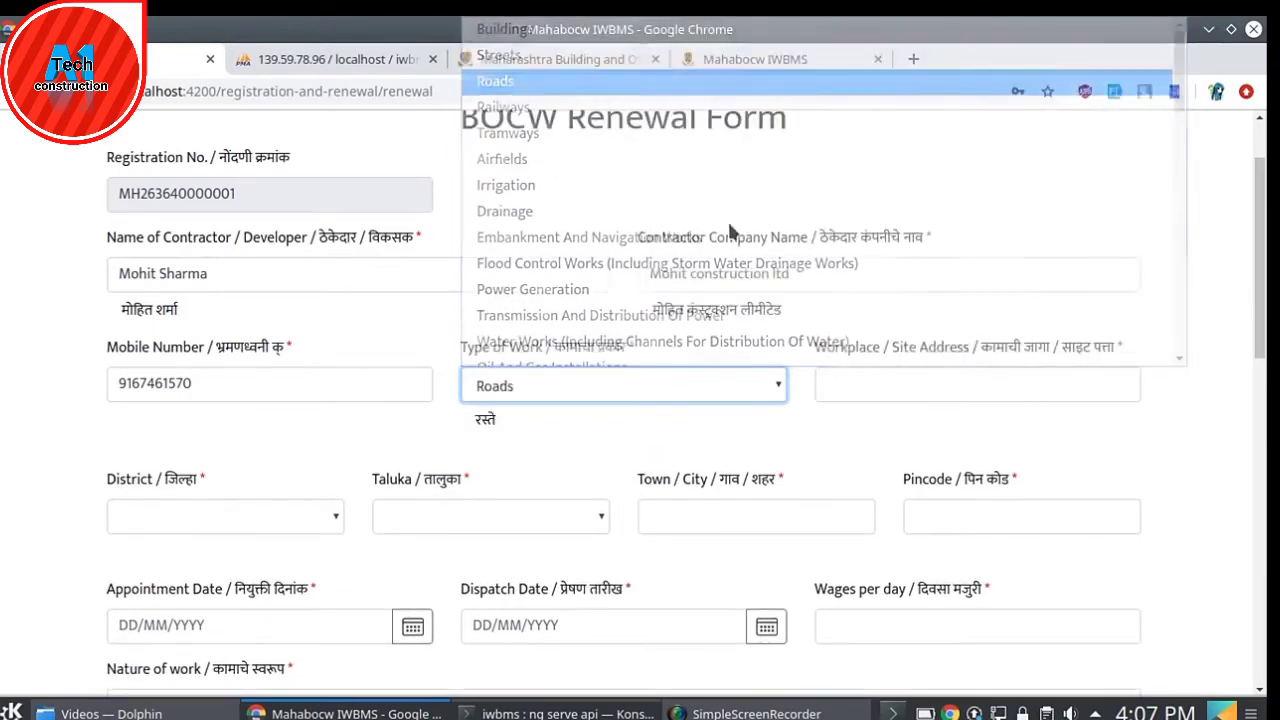
left_click(878, 384)
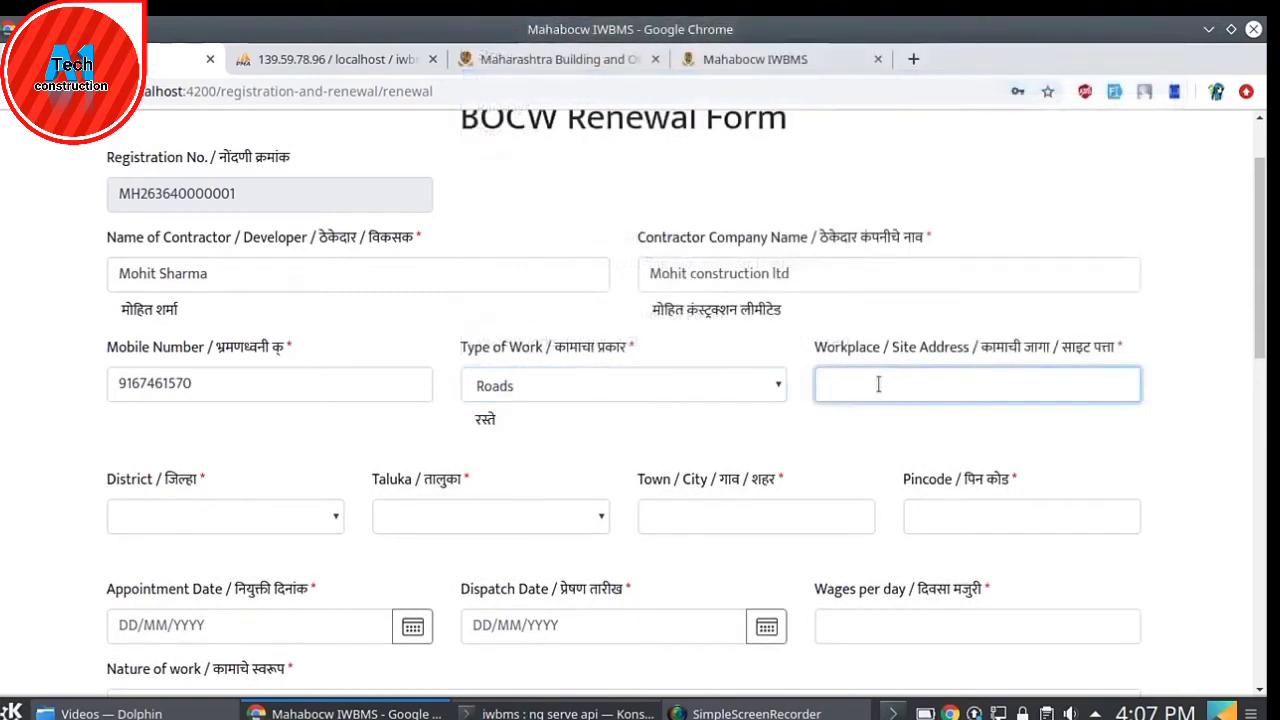
type("Panvel")
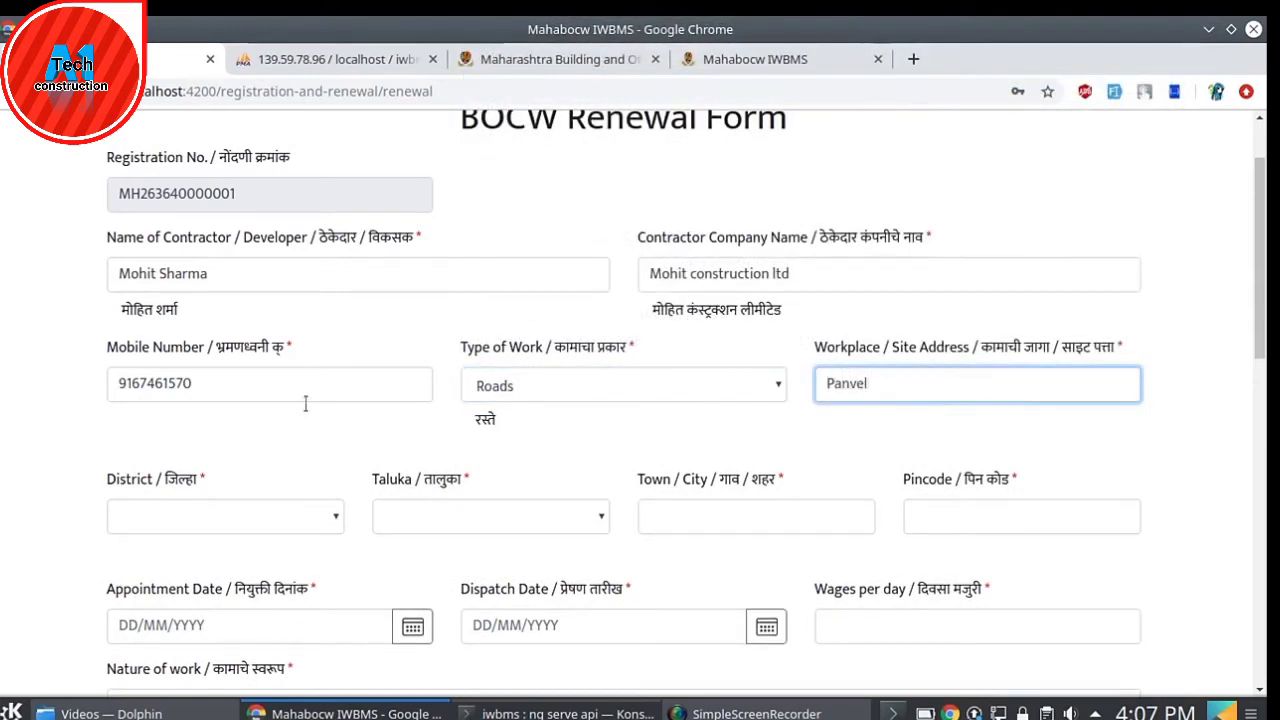
left_click(240, 435)
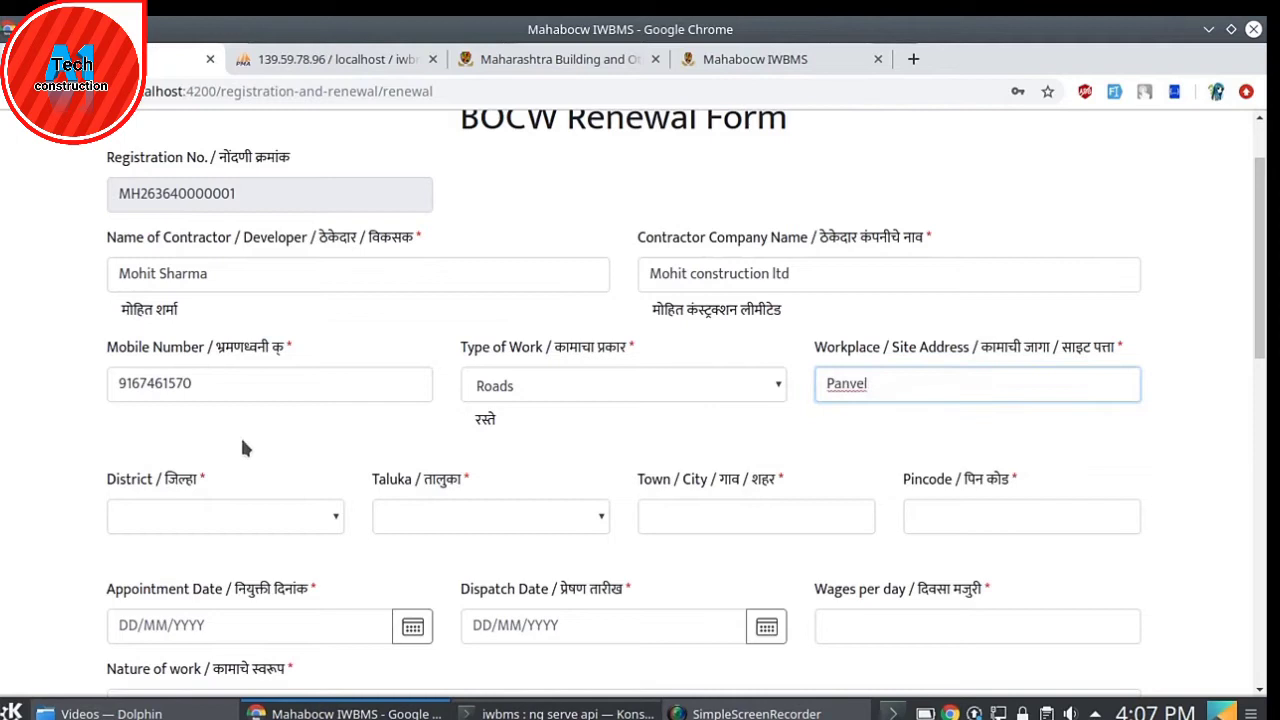
- Choose district Amravati and taluka Warud, enter town Amravati and the site pincode
left_click(269, 518)
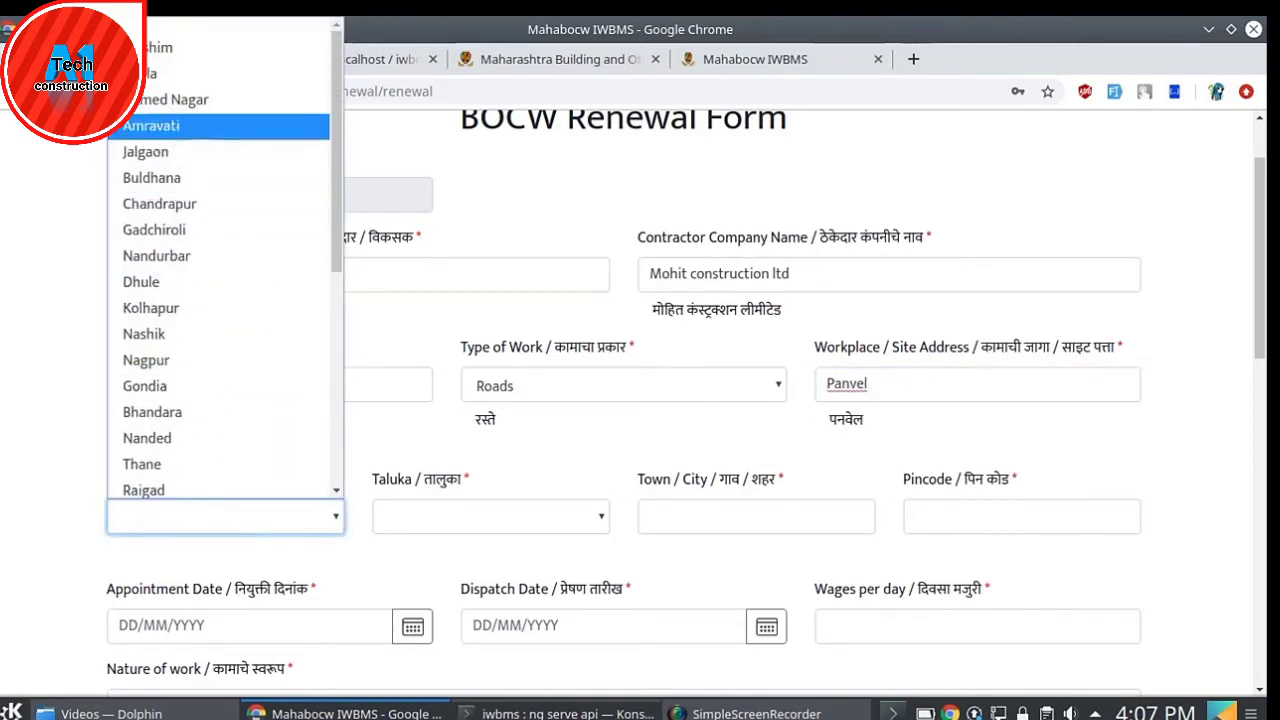
left_click(150, 125)
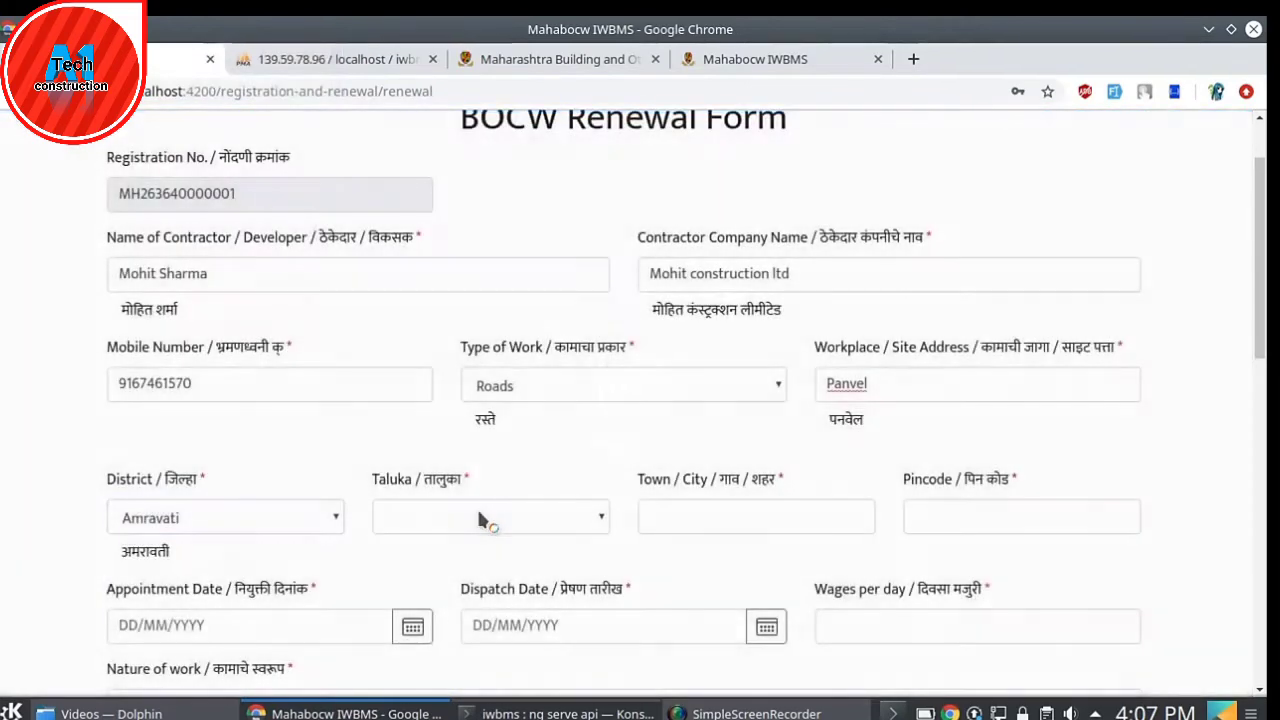
left_click(472, 510)
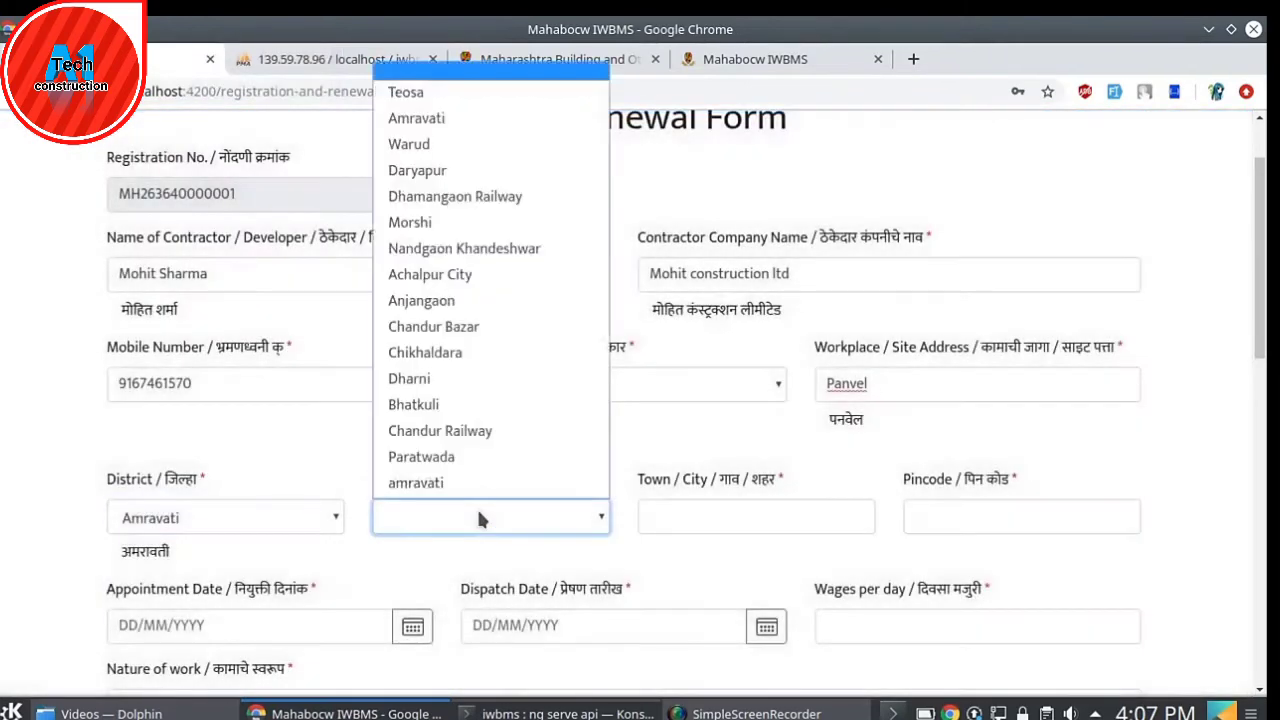
left_click(420, 150)
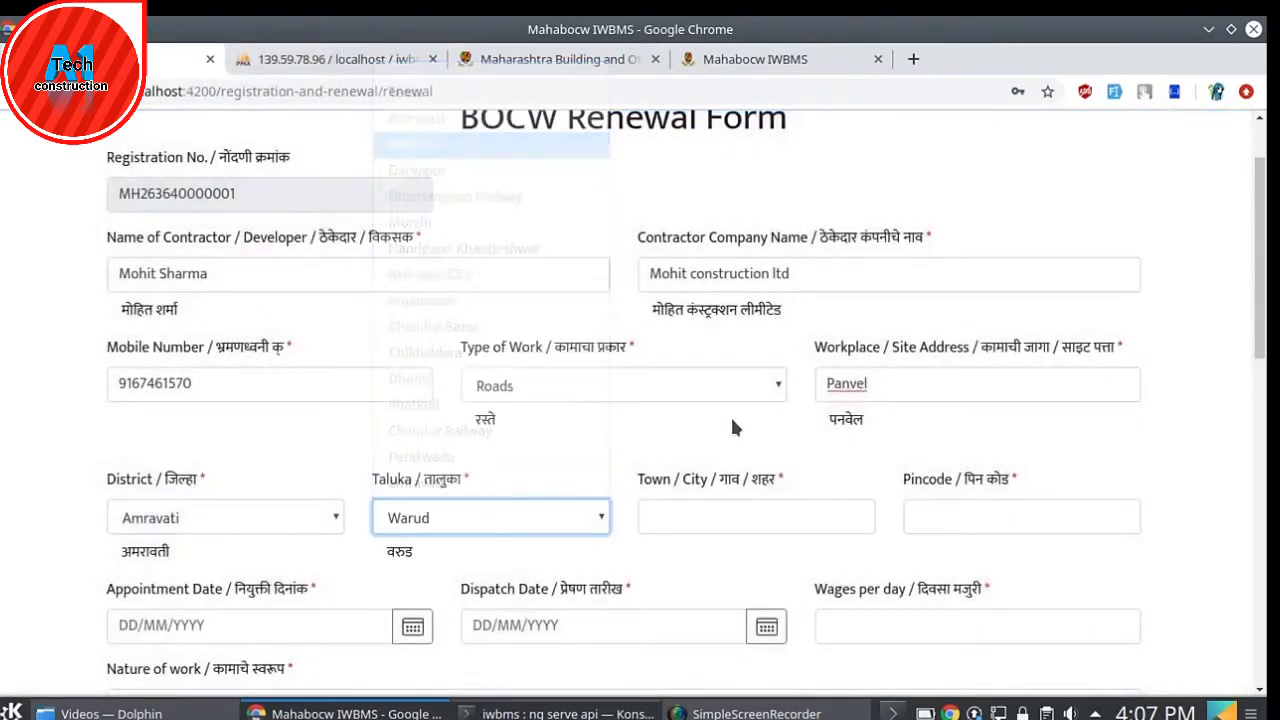
left_click(745, 510)
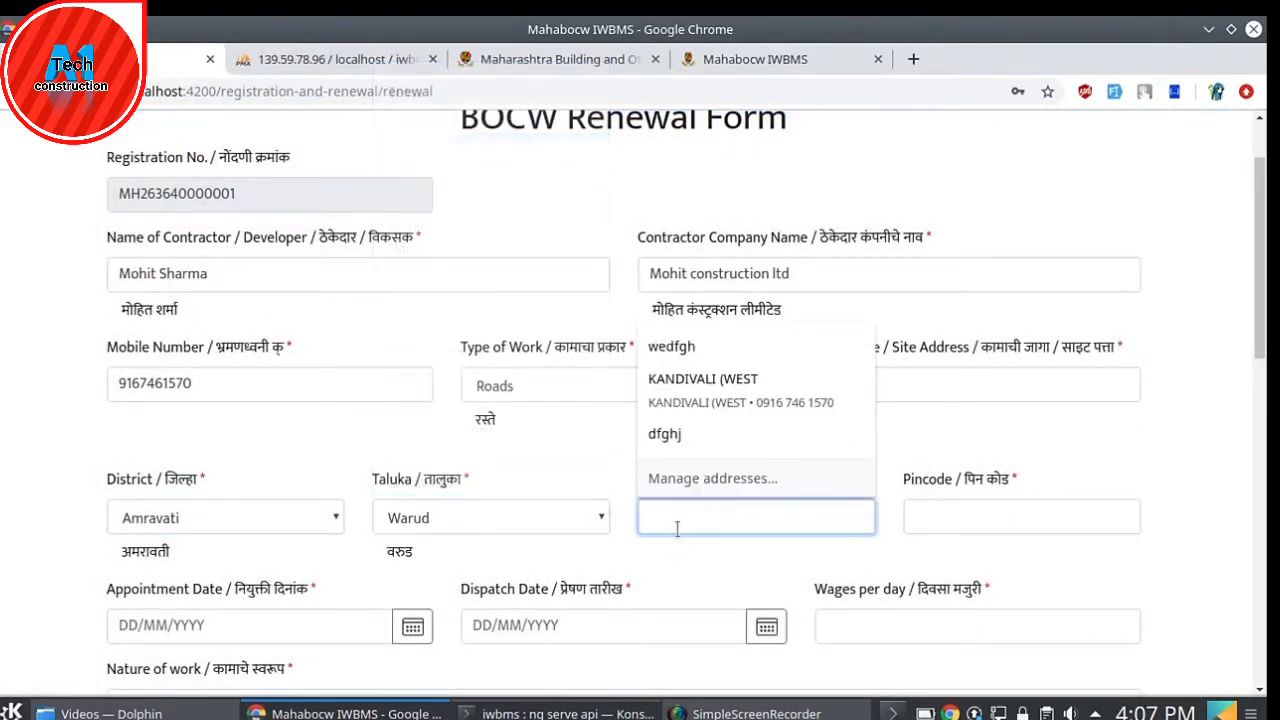
left_click(481, 440)
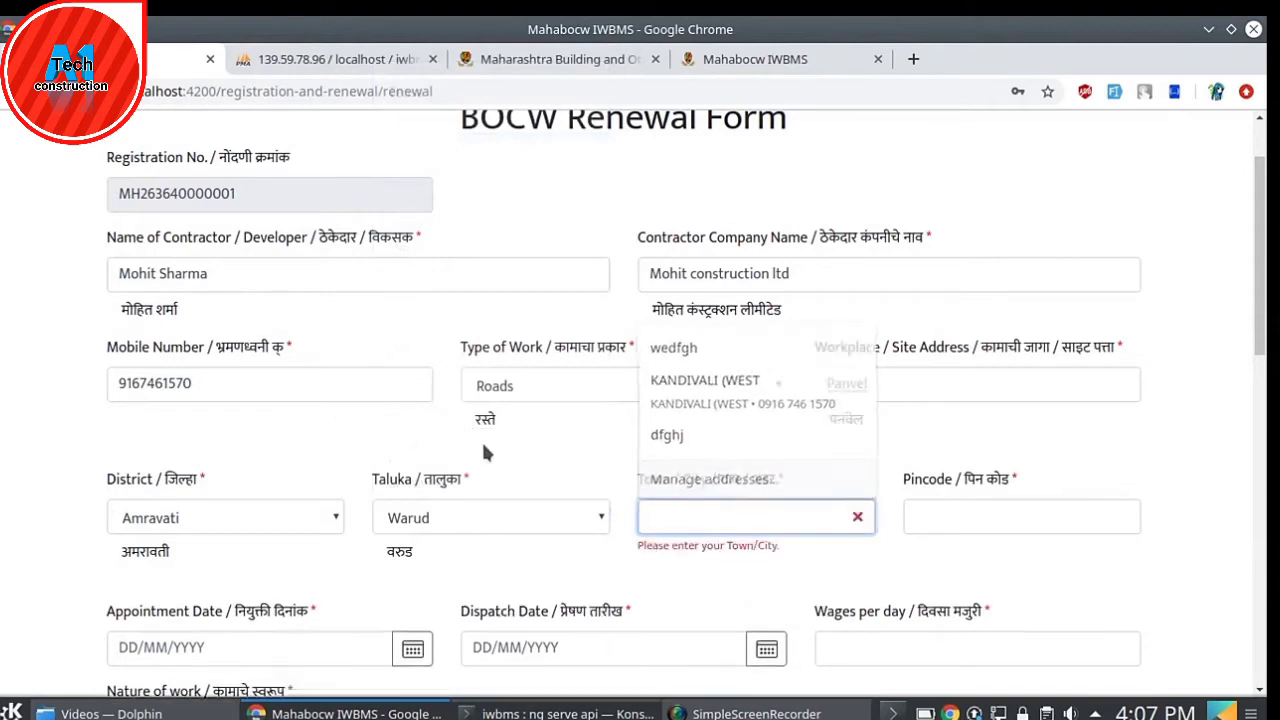
left_click(666, 528)
type("A")
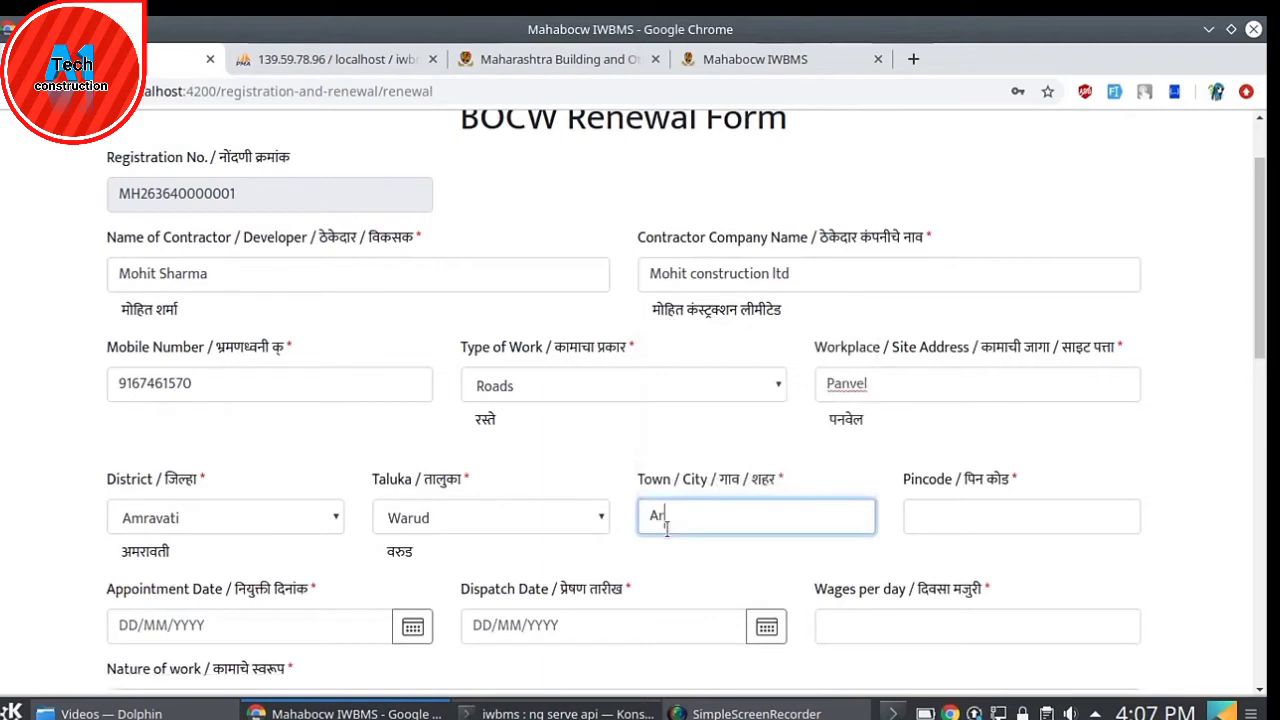
type("mravati")
left_click(1006, 527)
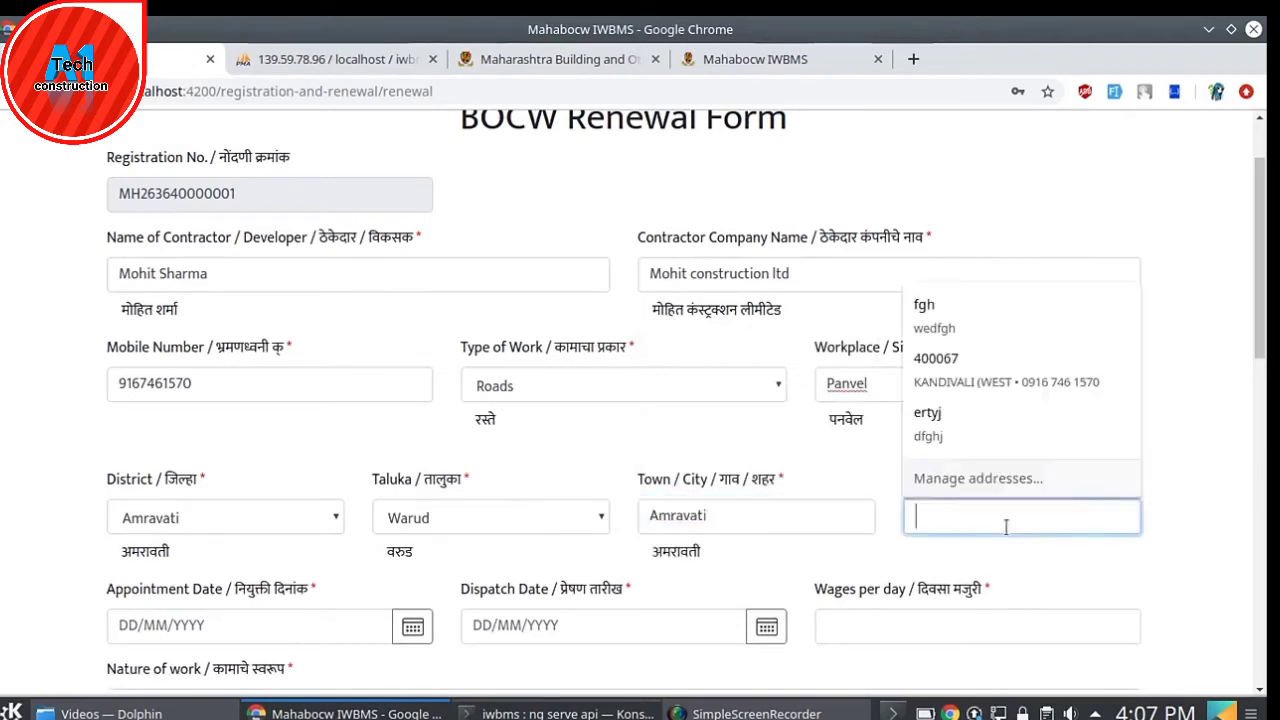
type("452555")
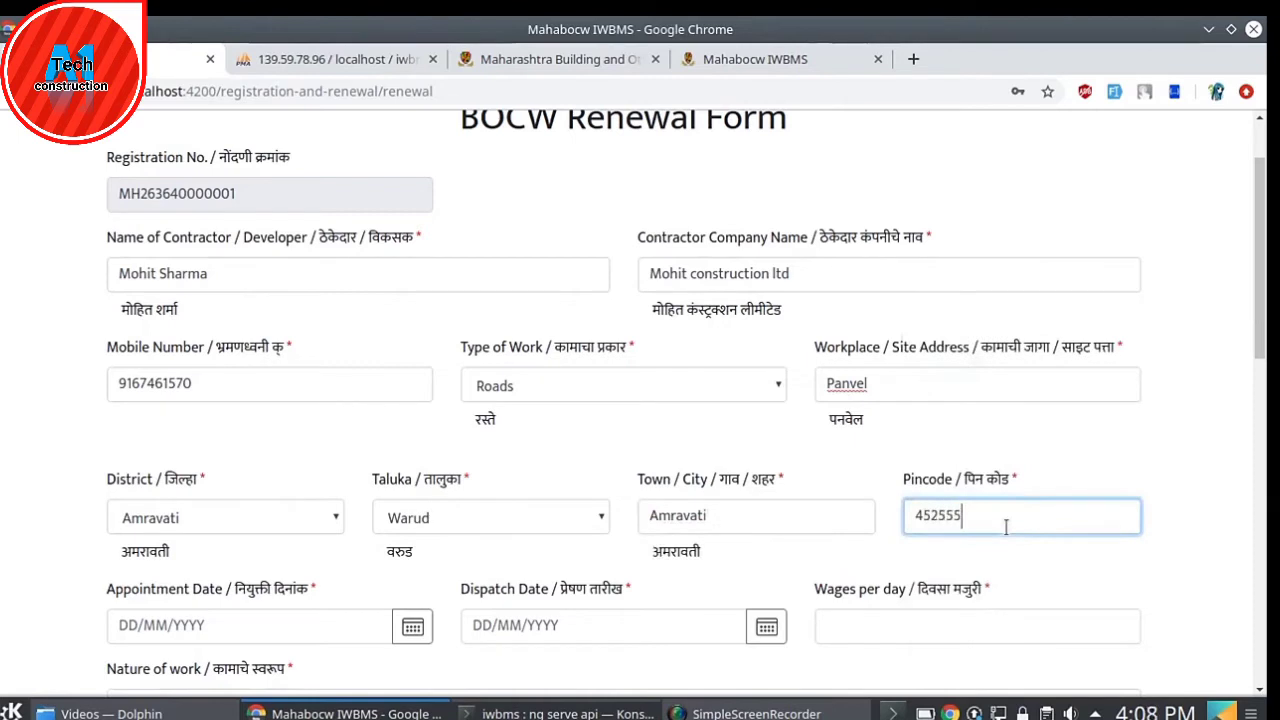
left_click(780, 569)
scroll(124, 560, "down", 1)
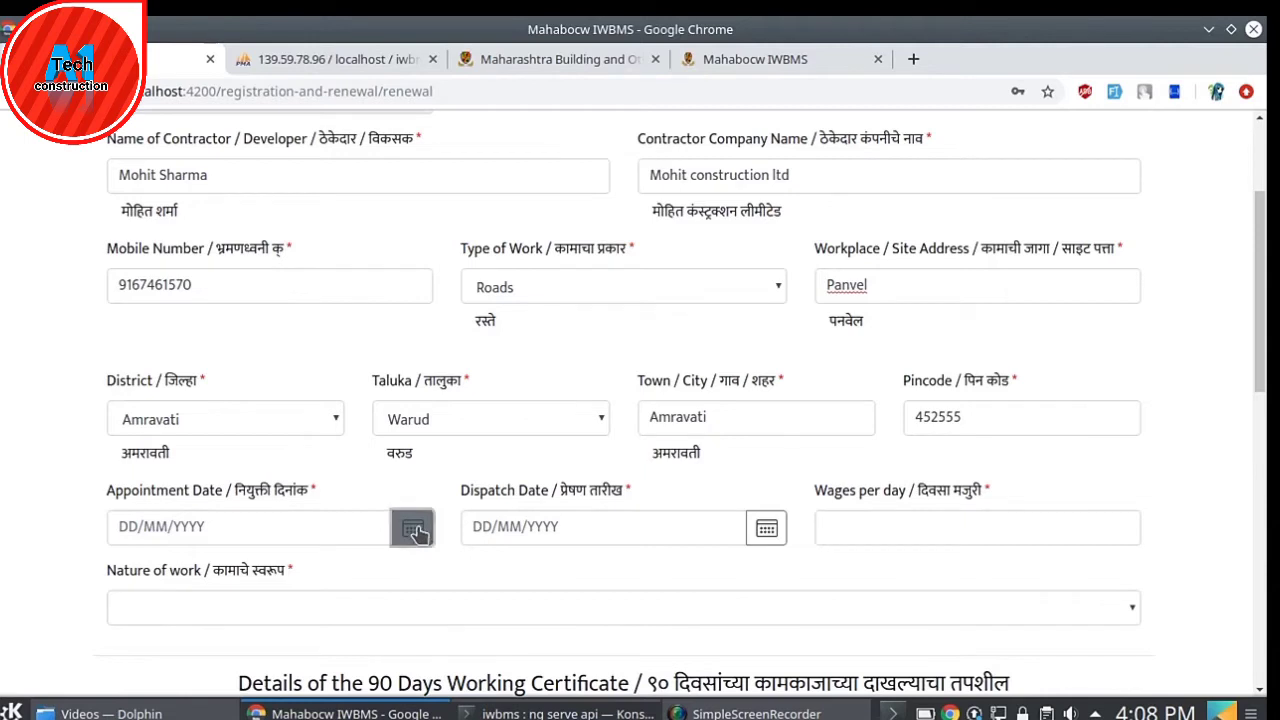
- Set the Appointment Date to 12/12/2013 with the calendar
left_click(415, 532)
left_click(265, 285)
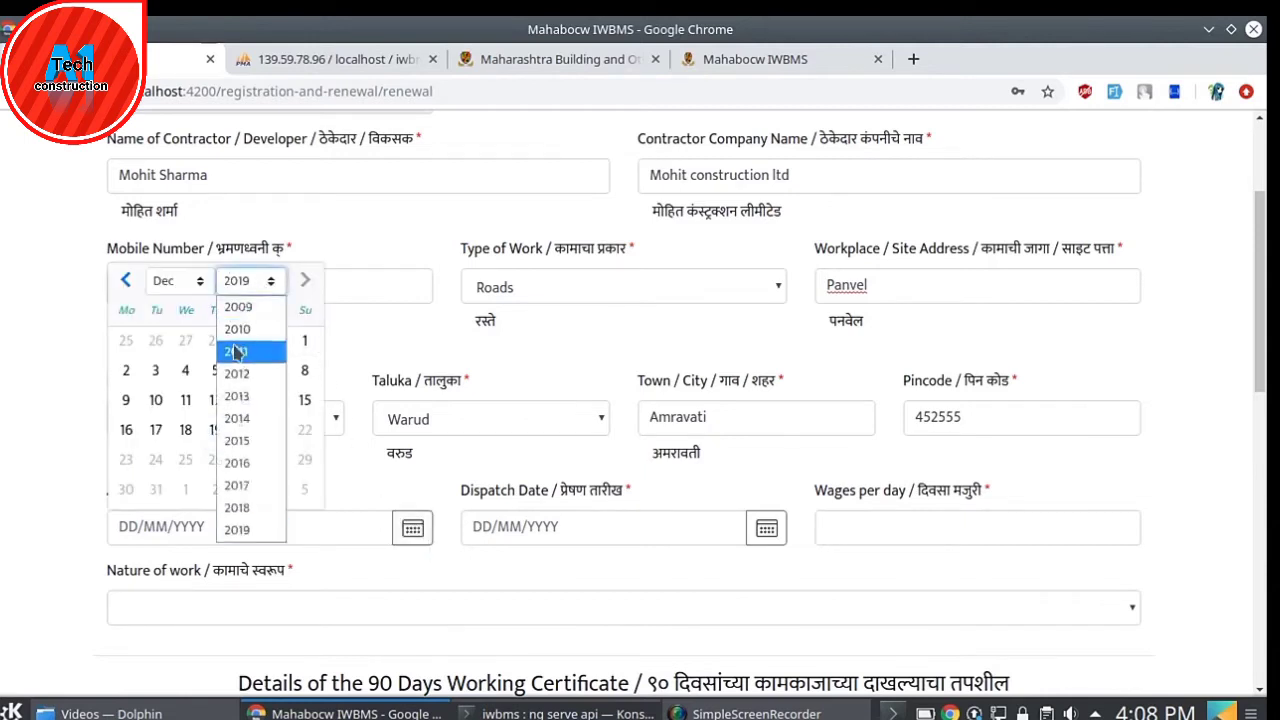
left_click(245, 397)
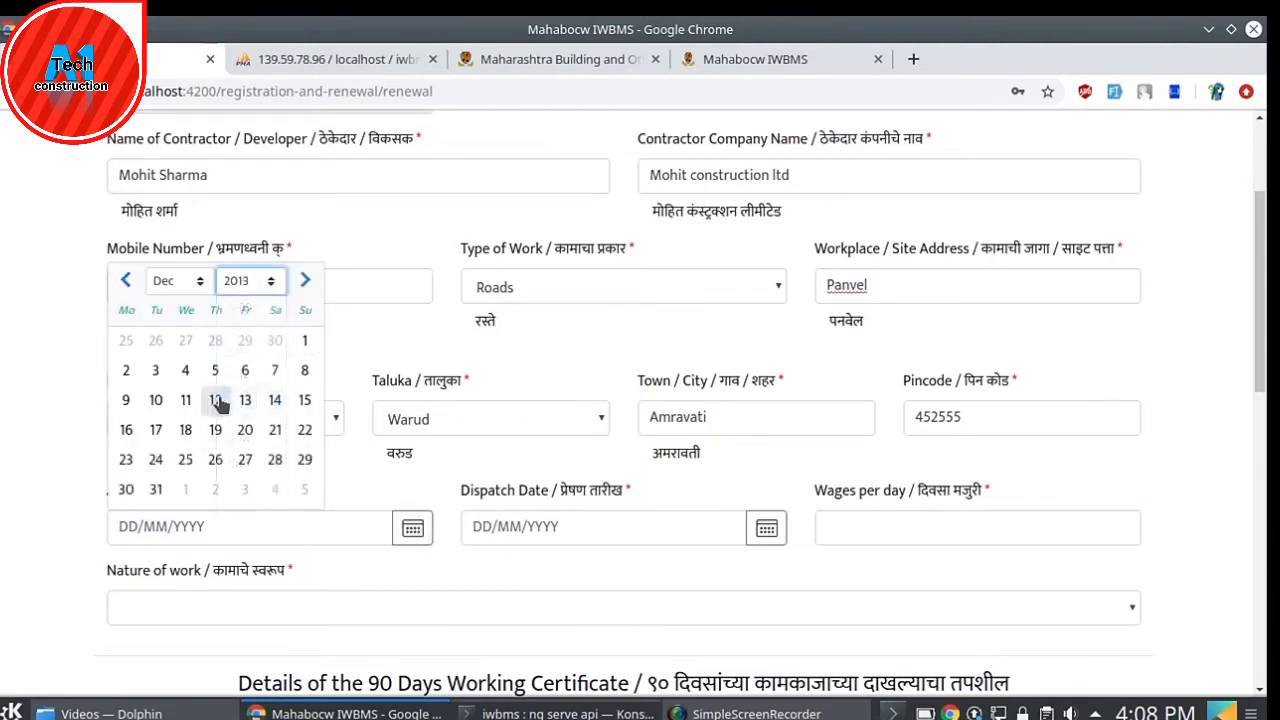
left_click(217, 400)
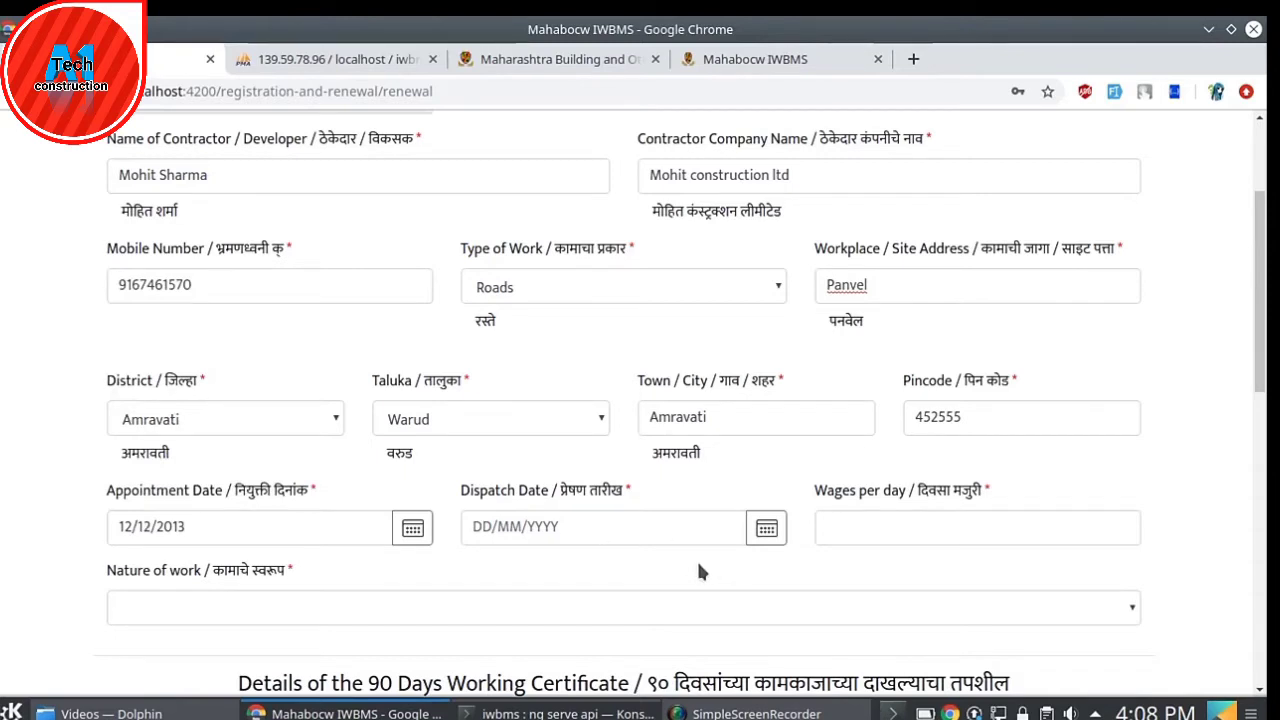
- Set the Dispatch Date to 19/12/2019 with the calendar
left_click(764, 529)
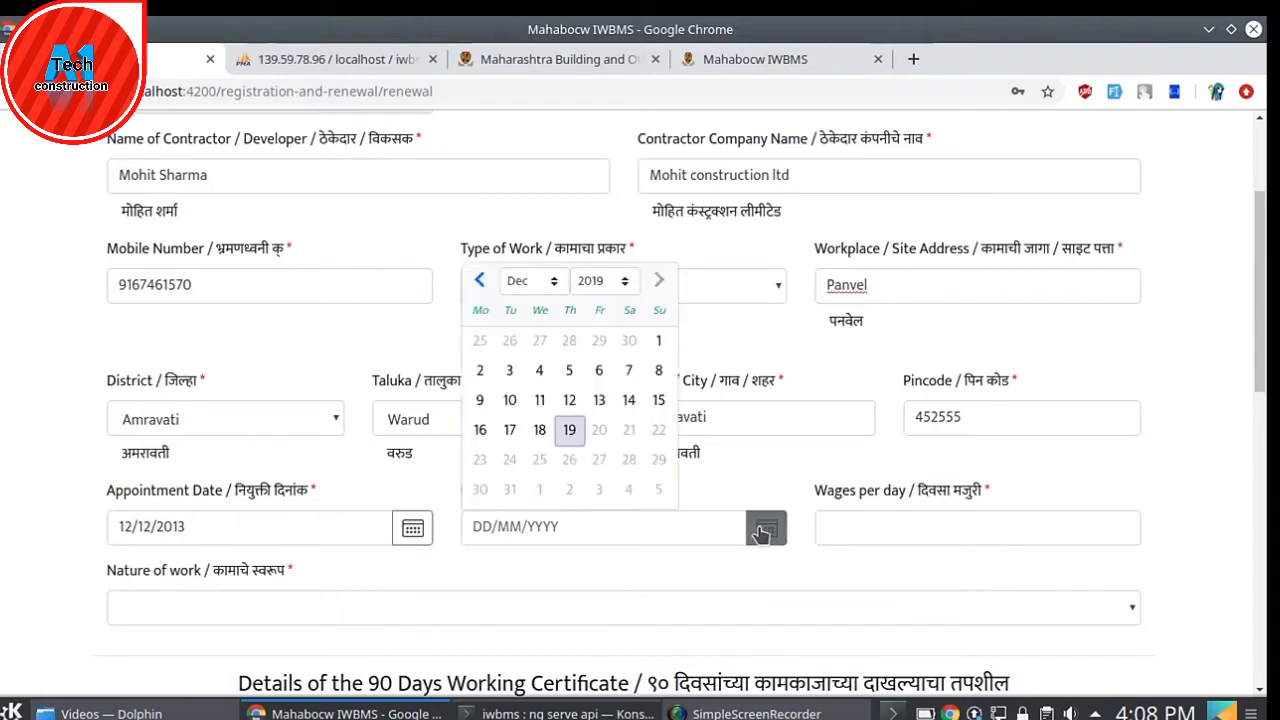
left_click(590, 288)
left_click(590, 440)
left_click(569, 430)
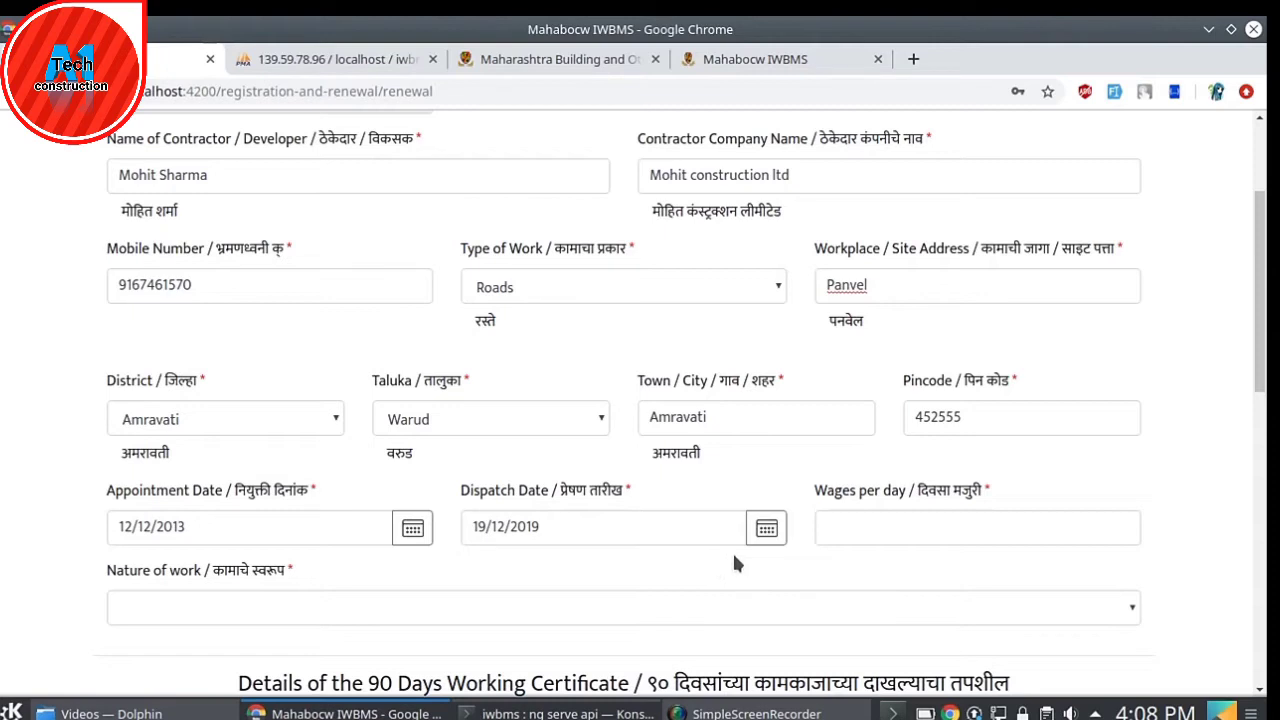
scroll(739, 560, "down", 1)
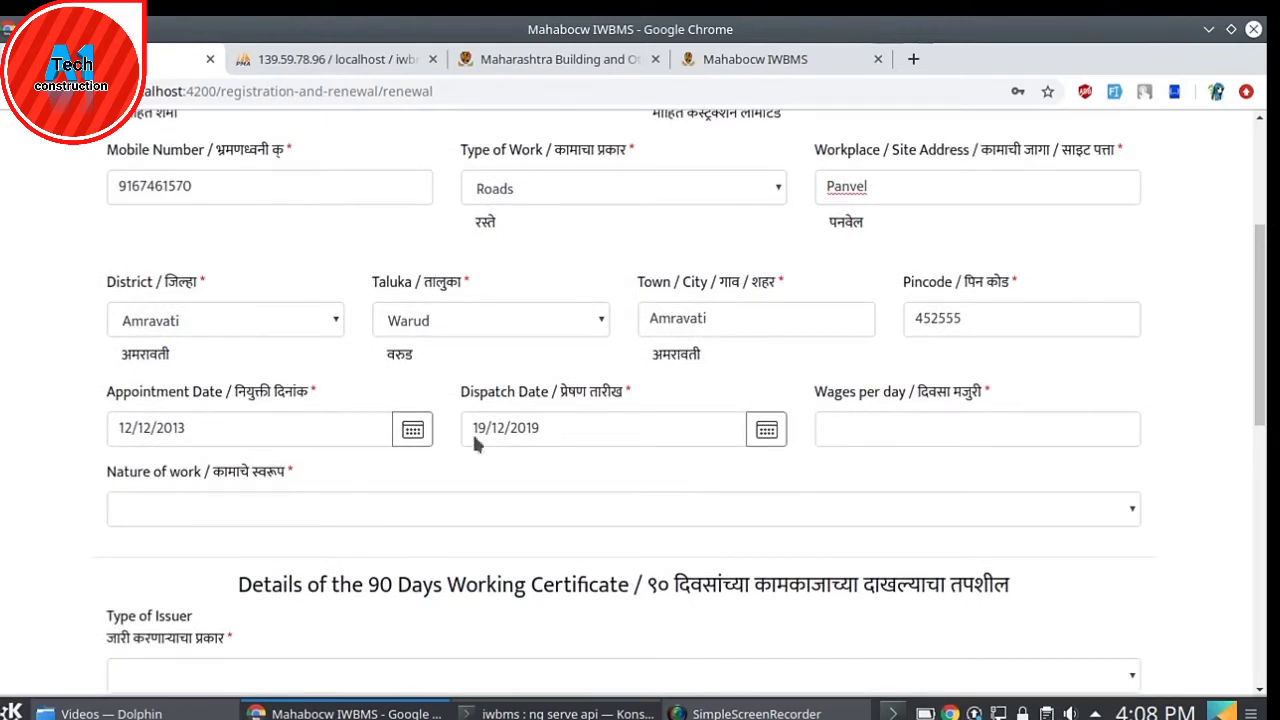
- Enter 500 as the wages per day
left_click(894, 422)
type("500")
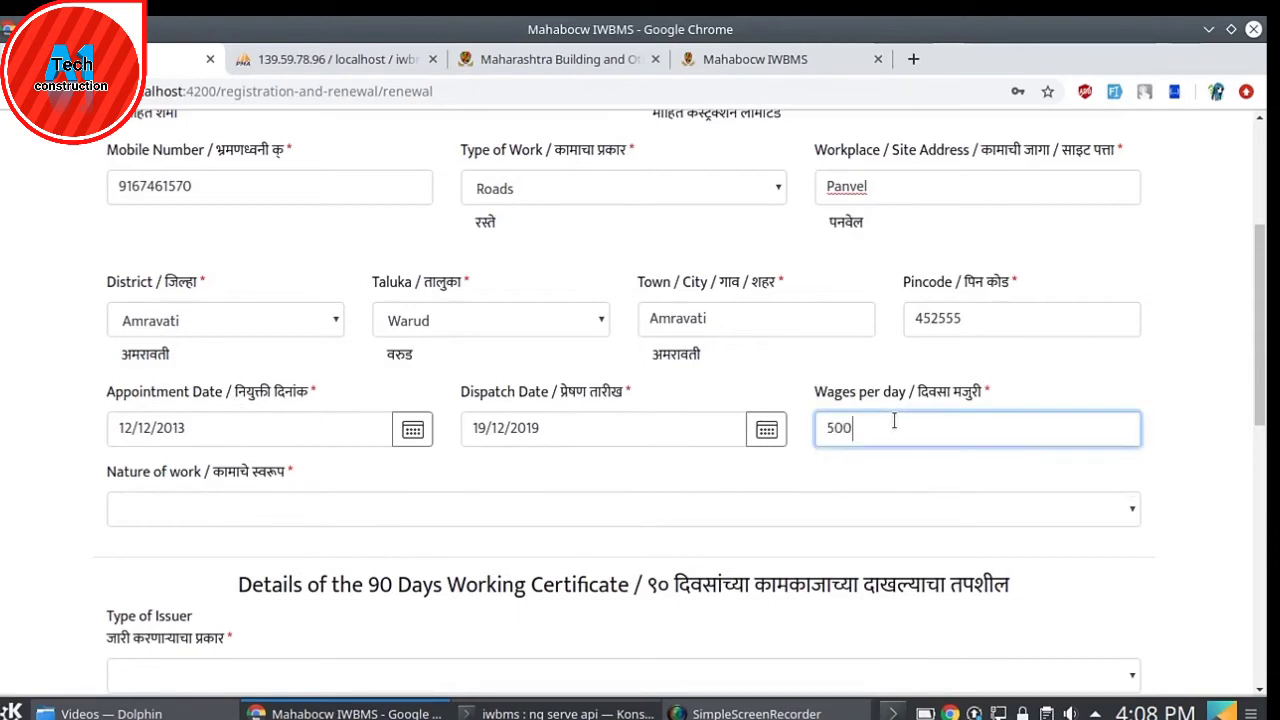
left_click(578, 460)
scroll(580, 465, "down", 3)
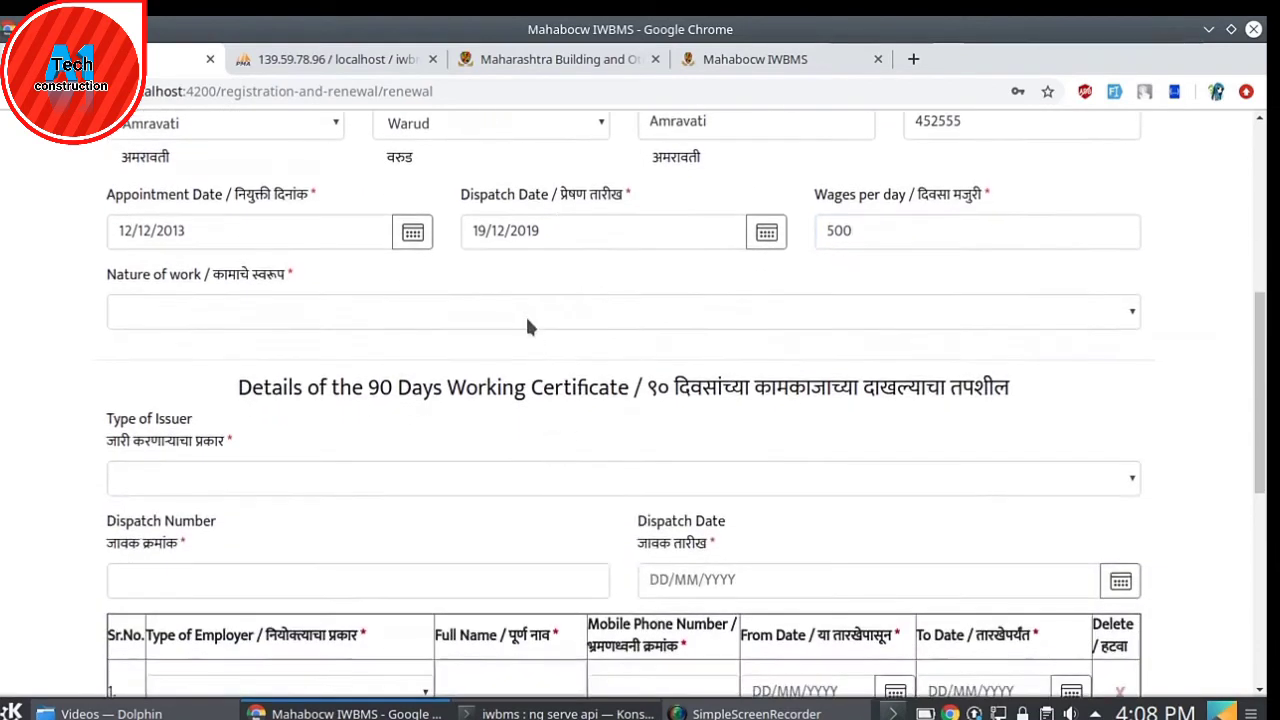
- Set the nature of work to Plumber
left_click(527, 318)
left_click(529, 316)
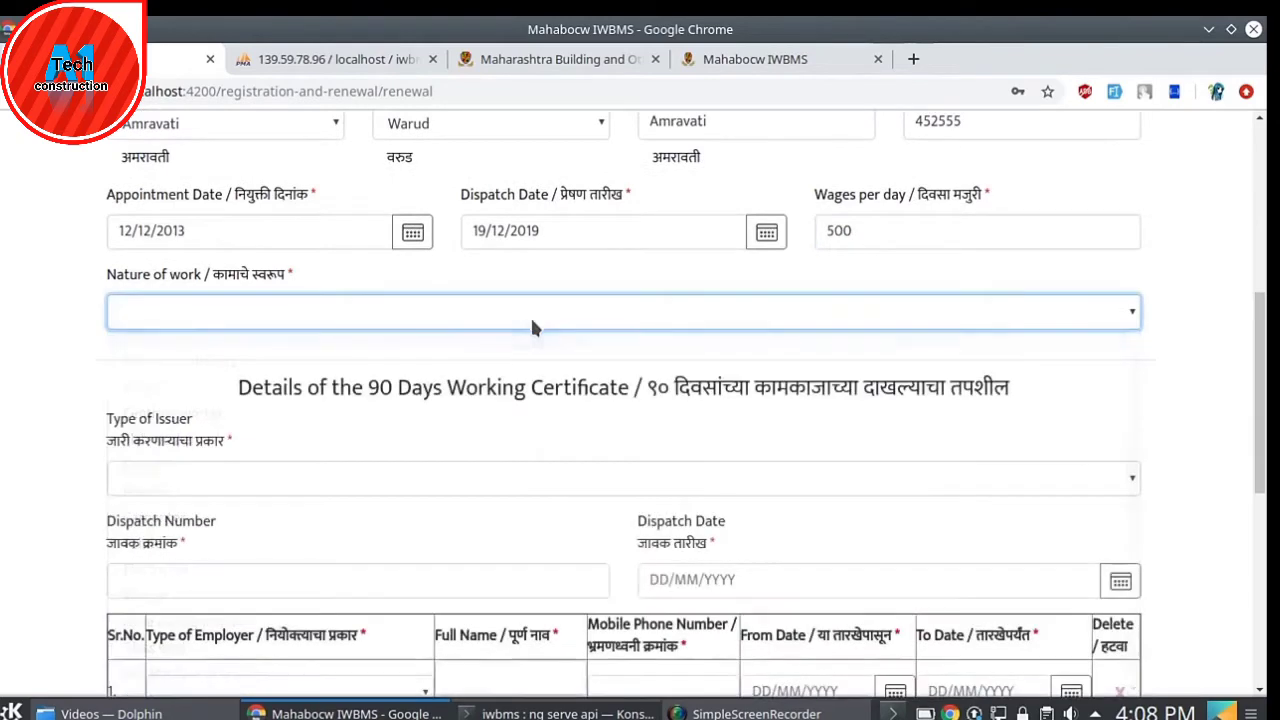
scroll(529, 316, "up", 2)
scroll(516, 258, "up", 1)
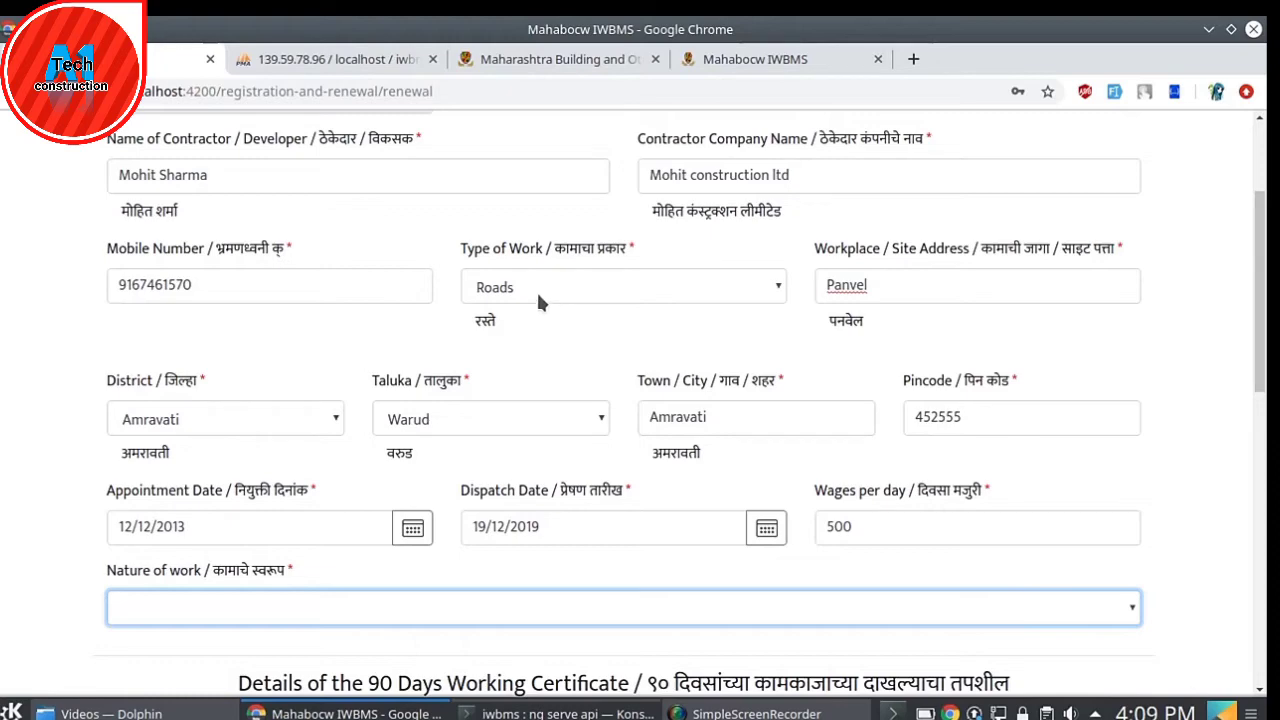
left_click(432, 606)
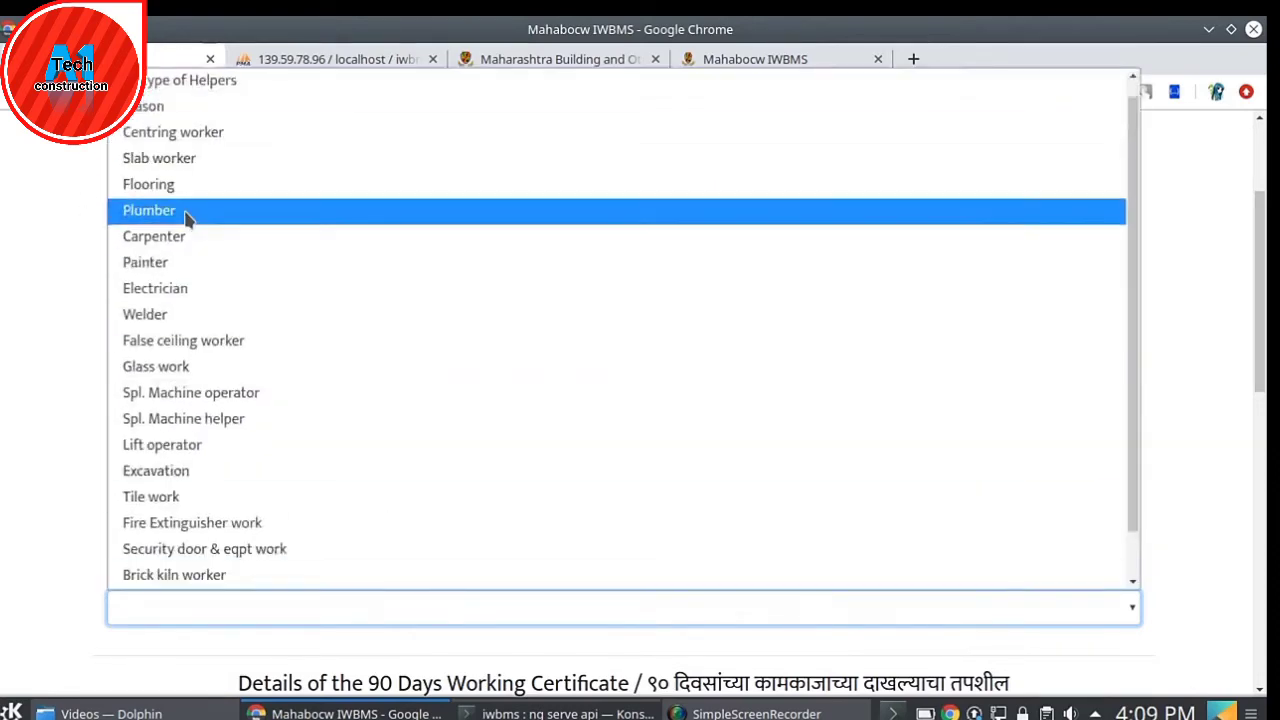
left_click(183, 211)
scroll(396, 639, "down", 3)
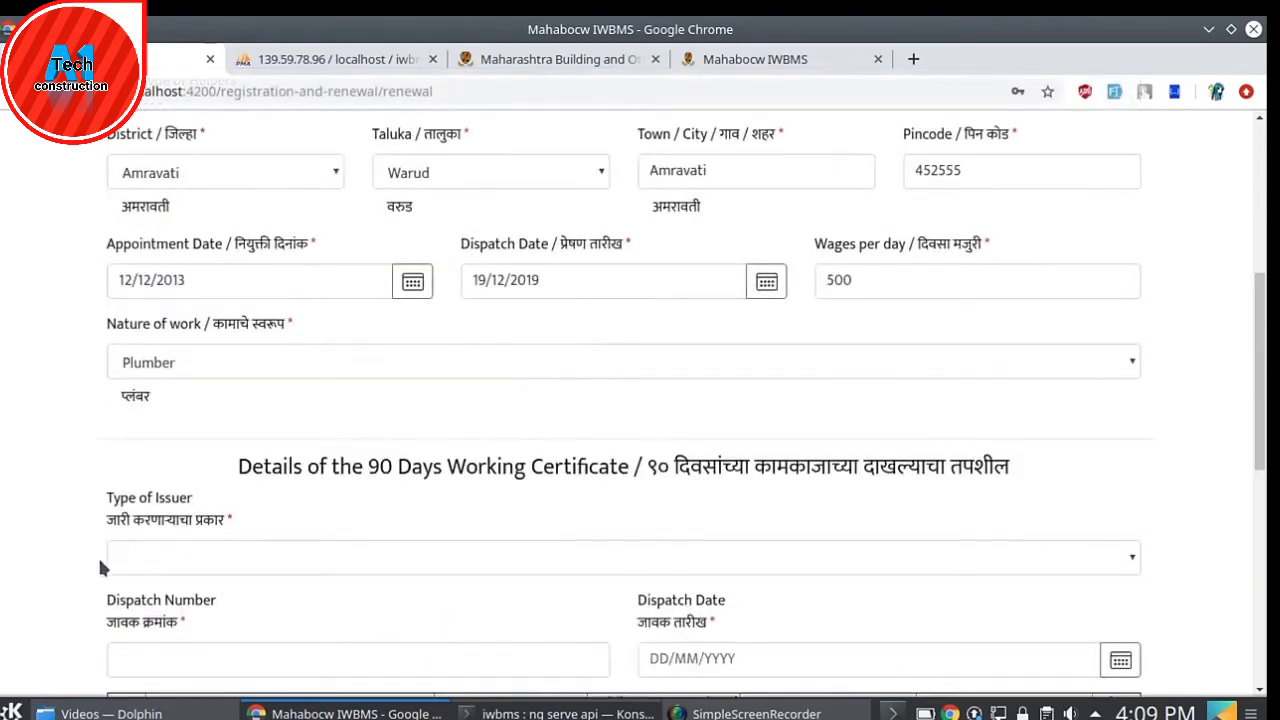
scroll(636, 488, "down", 2)
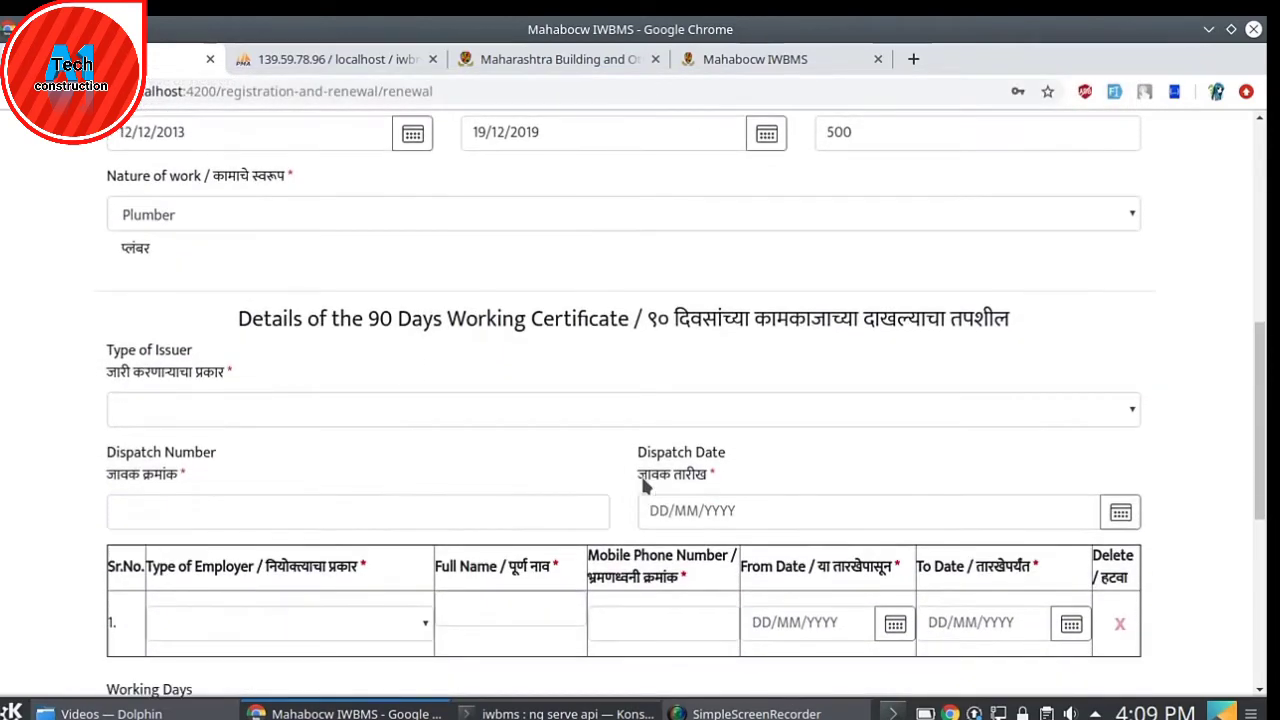
- Cycle Type of Issuer through Contractor/Developer, Gramsevak and the municipal option, ending on Others
scroll(645, 485, "down", 1)
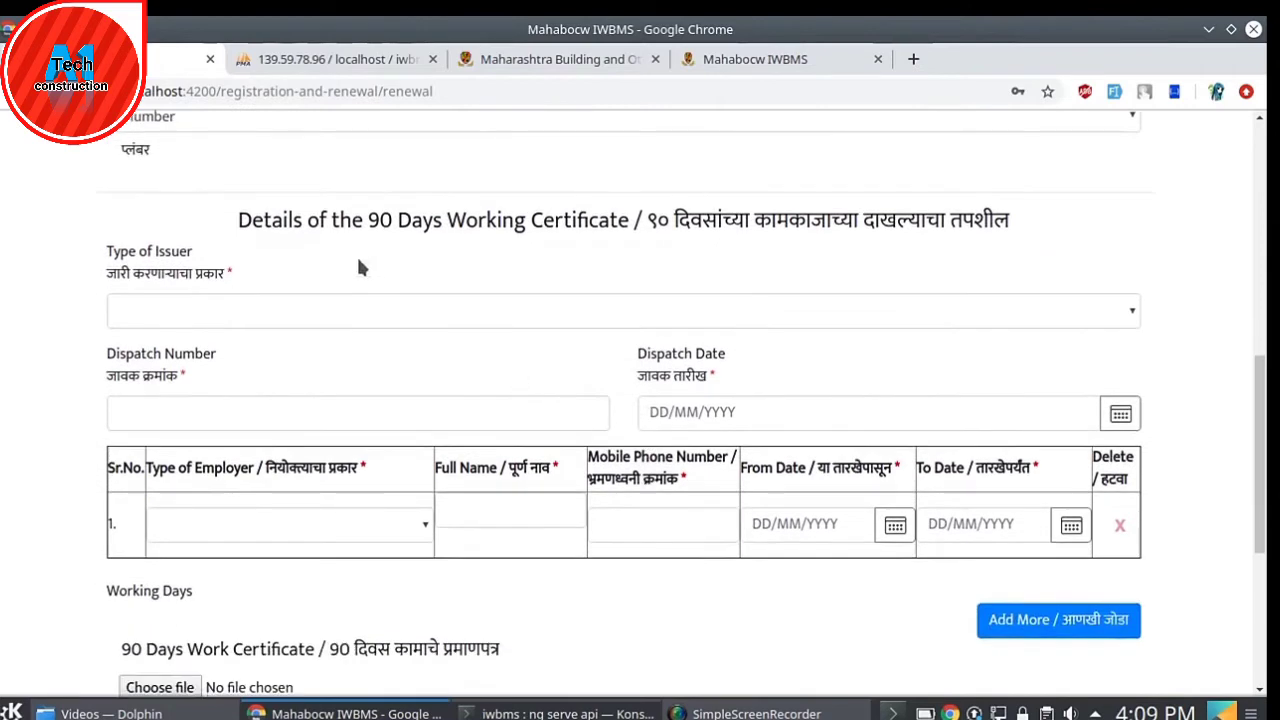
left_click(461, 310)
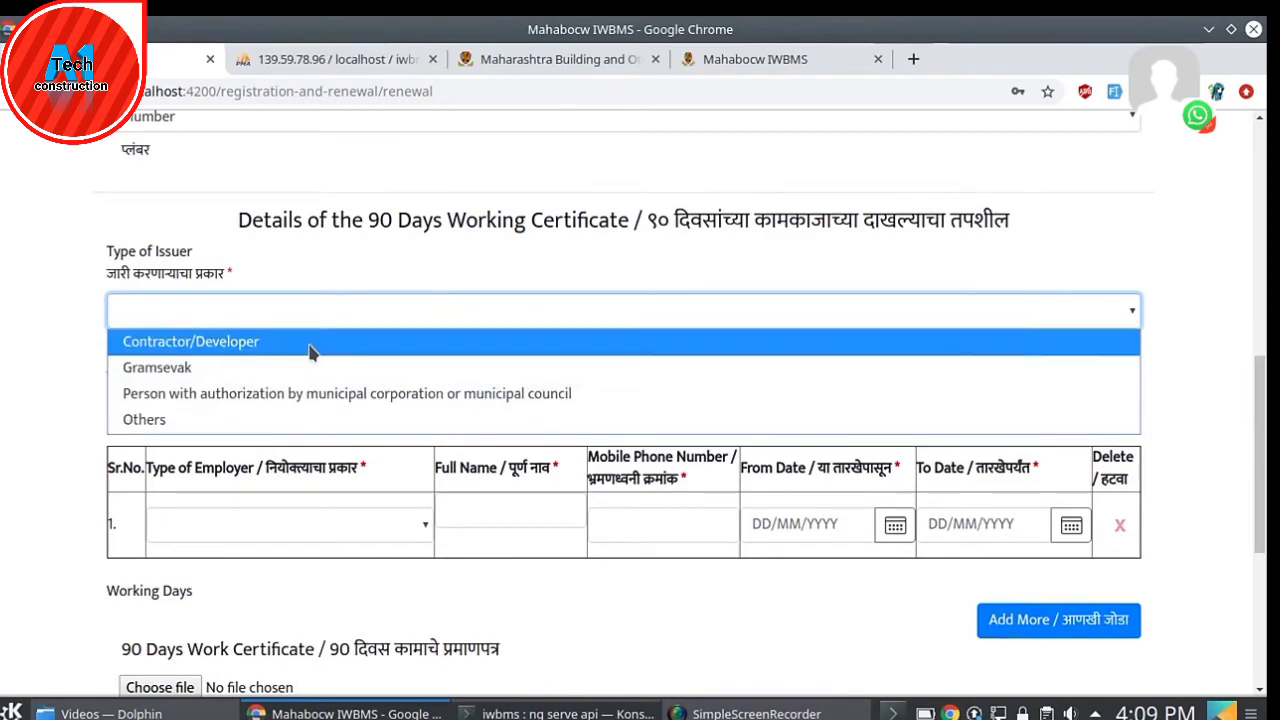
left_click(309, 351)
scroll(824, 467, "down", 1)
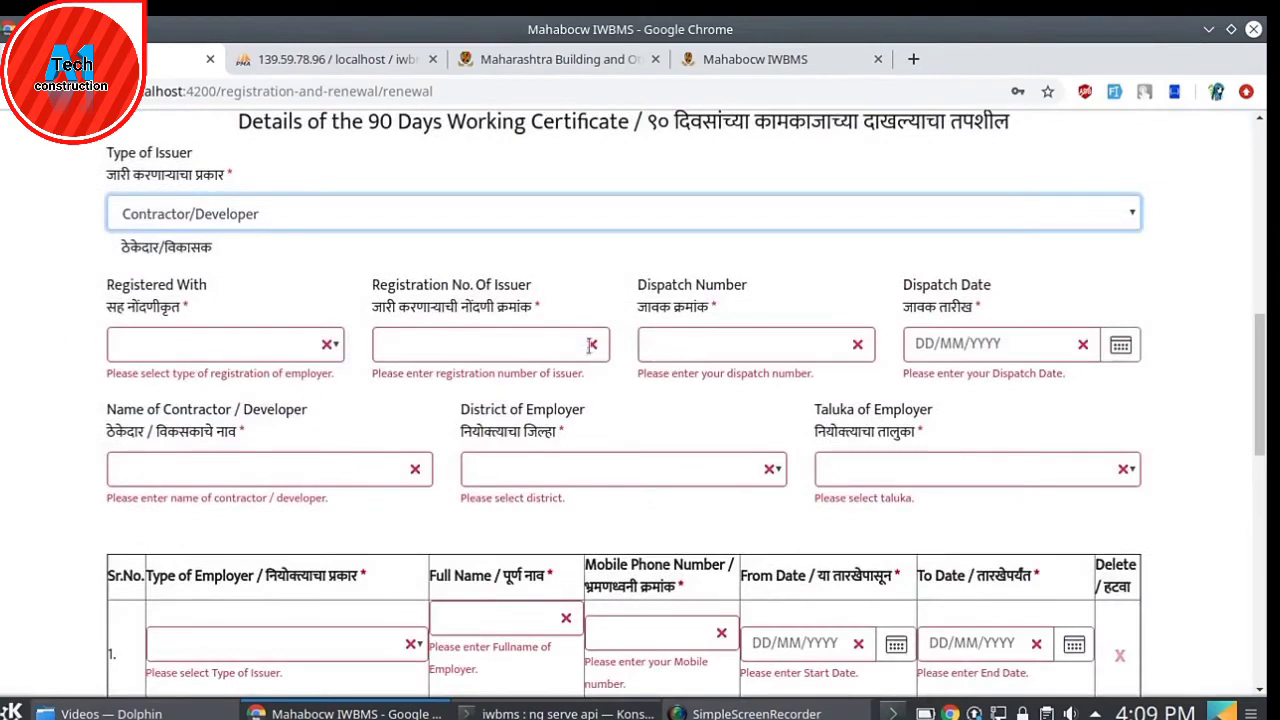
left_click(386, 208)
left_click(236, 270)
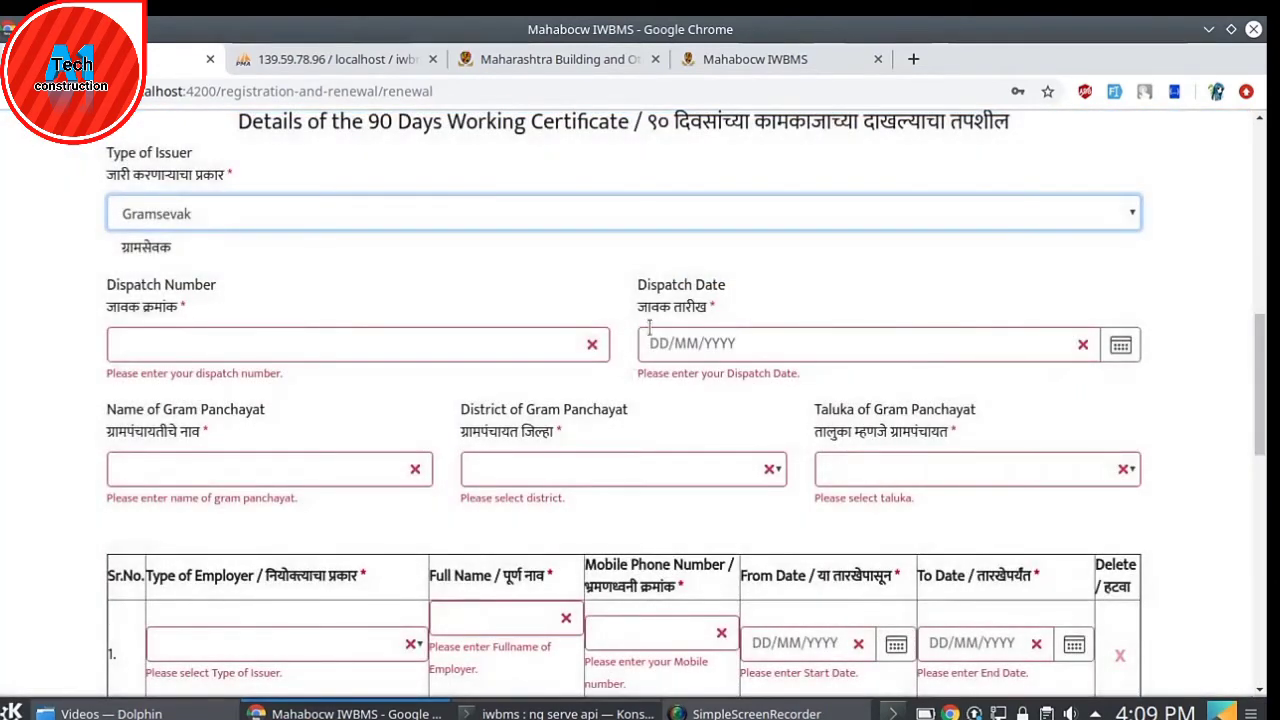
left_click(385, 214)
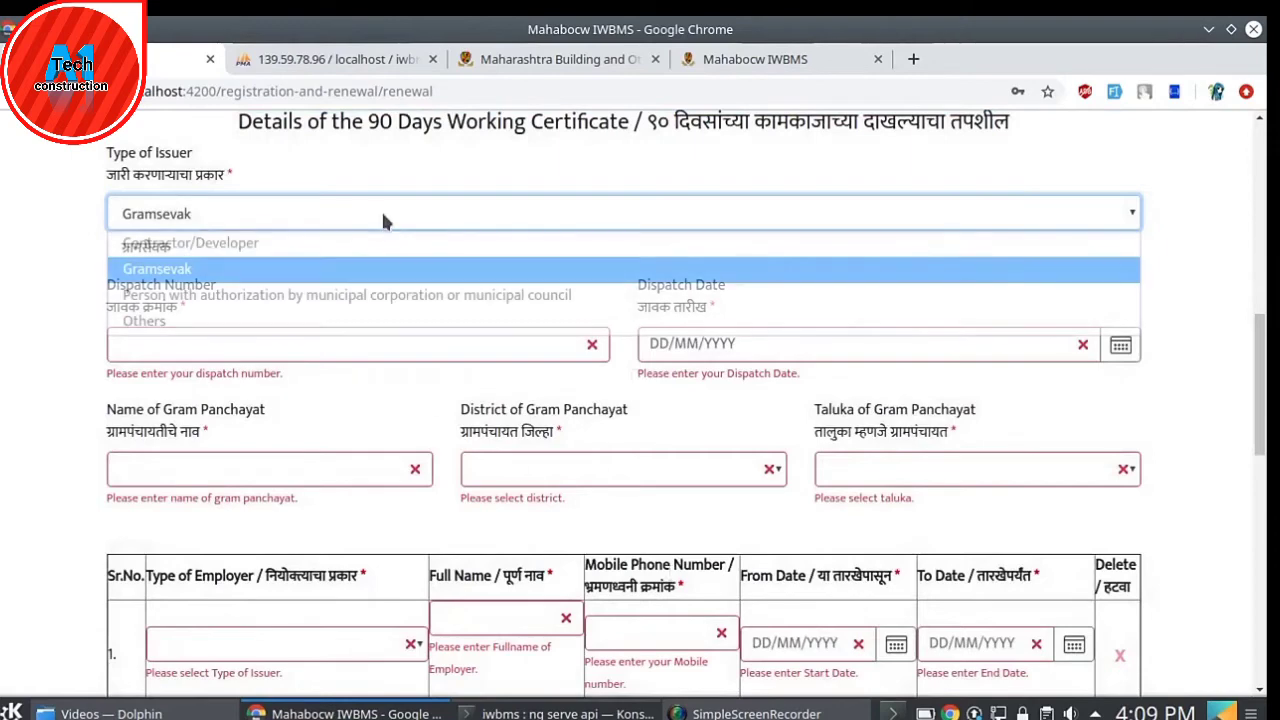
left_click(230, 296)
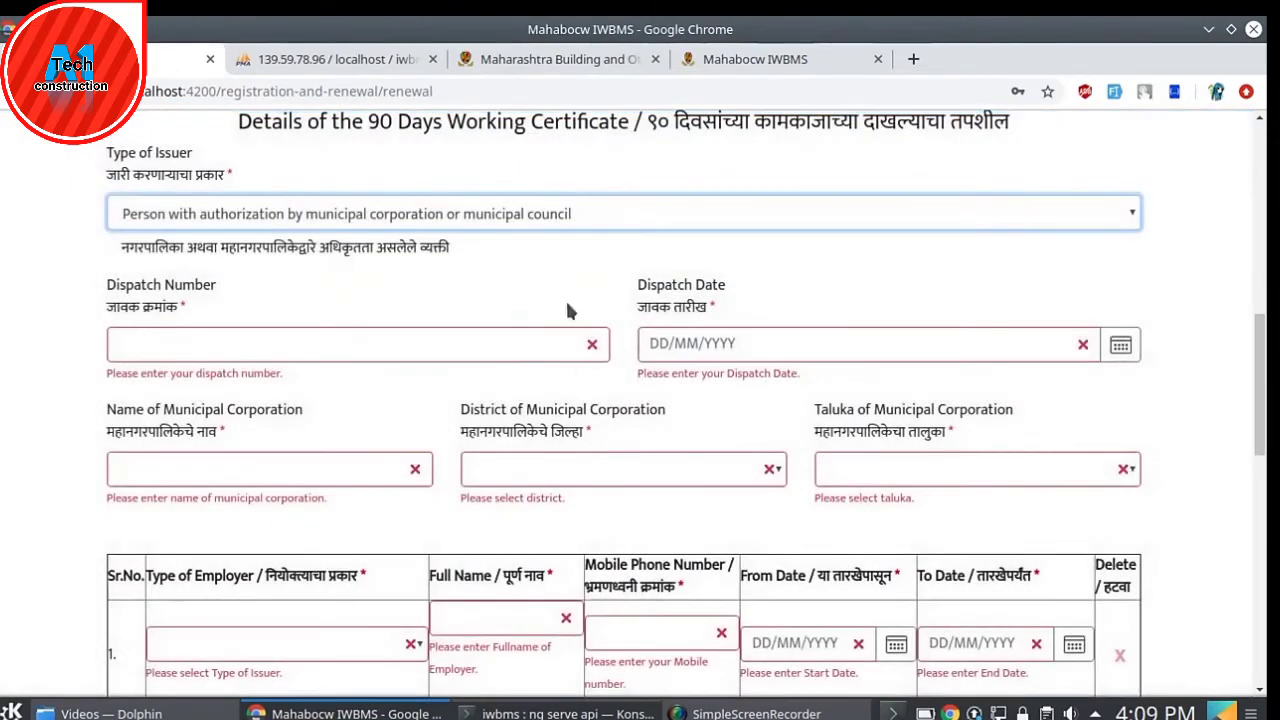
left_click(523, 214)
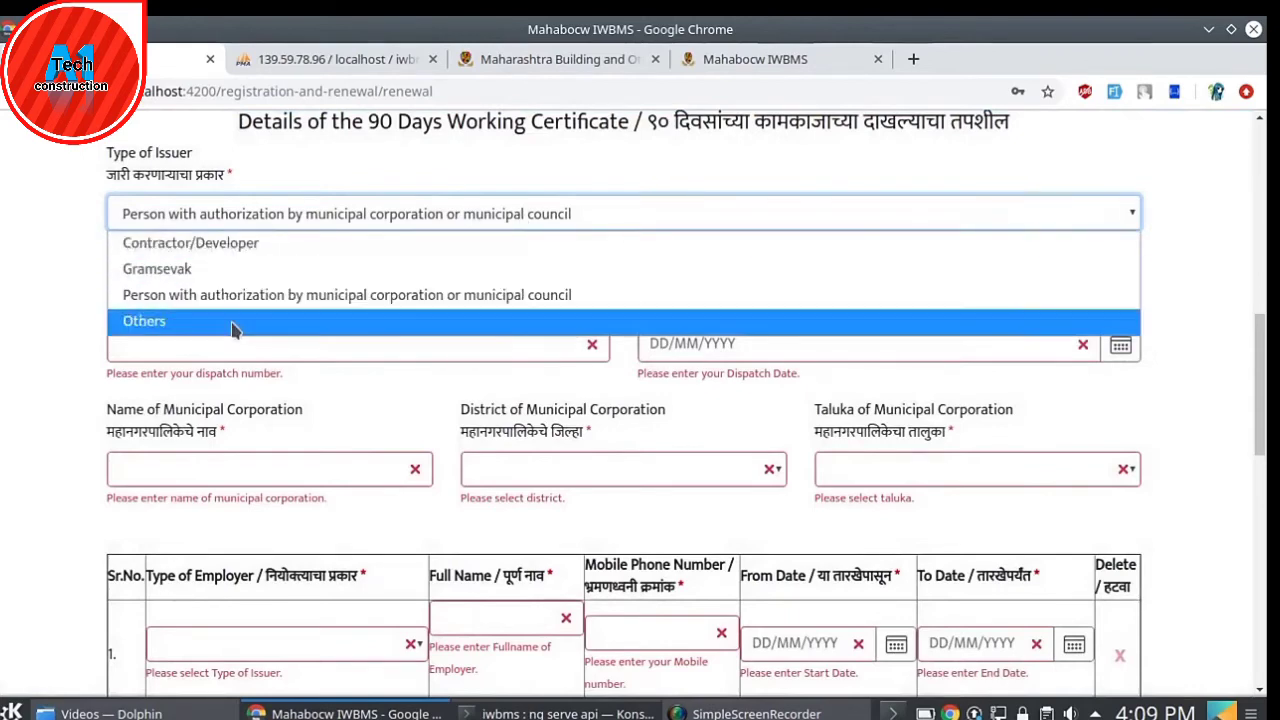
left_click(234, 322)
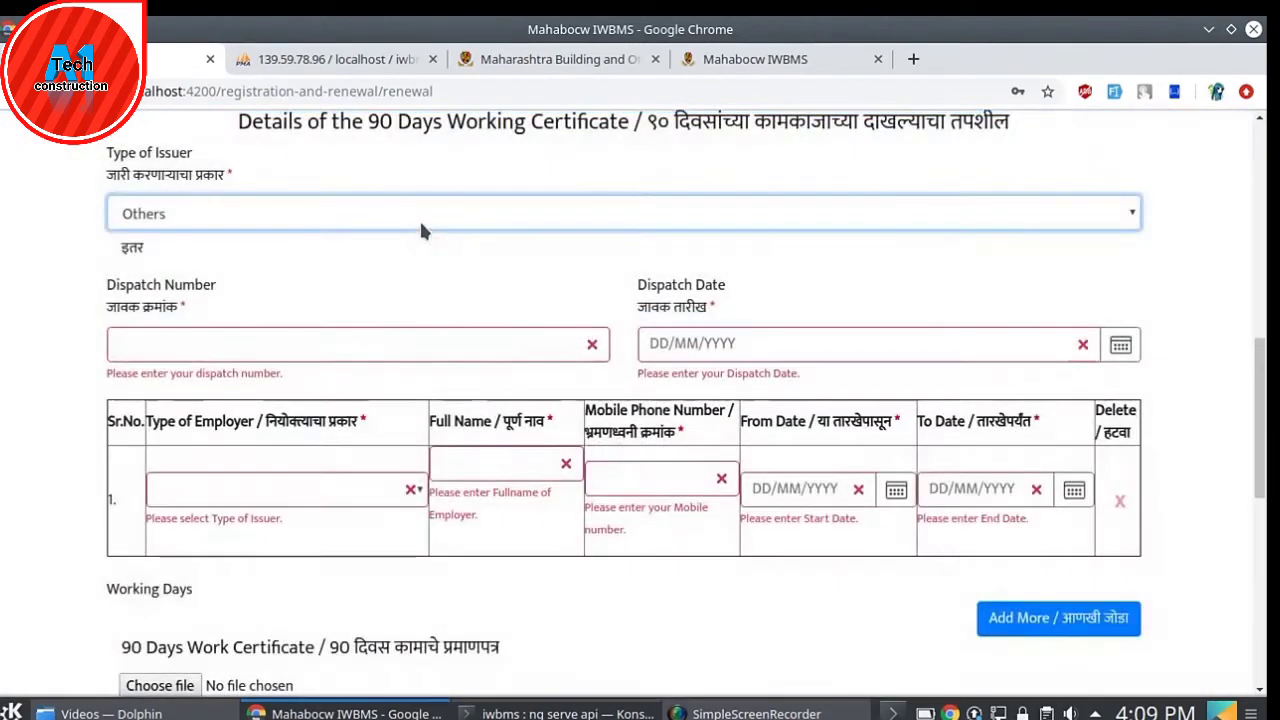
left_click(419, 218)
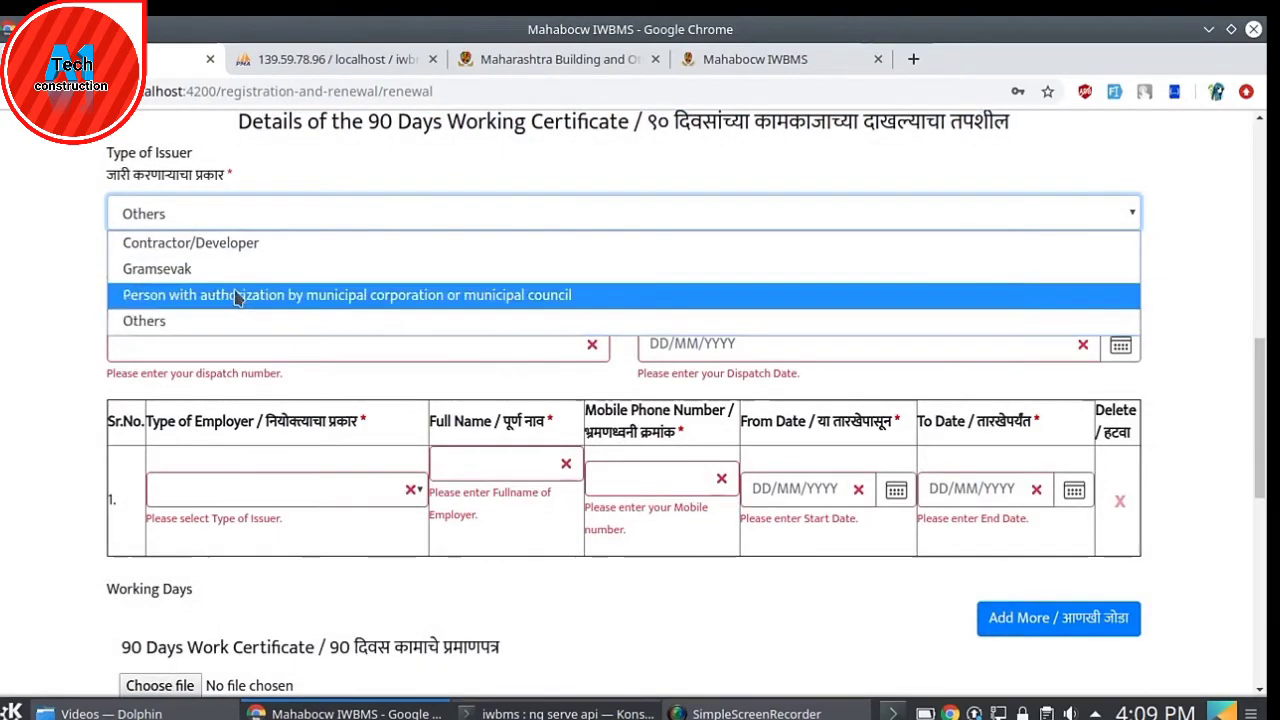
- Set issuer type Contractor/Developer registered under Contract Act, and enter its registration number
left_click(222, 244)
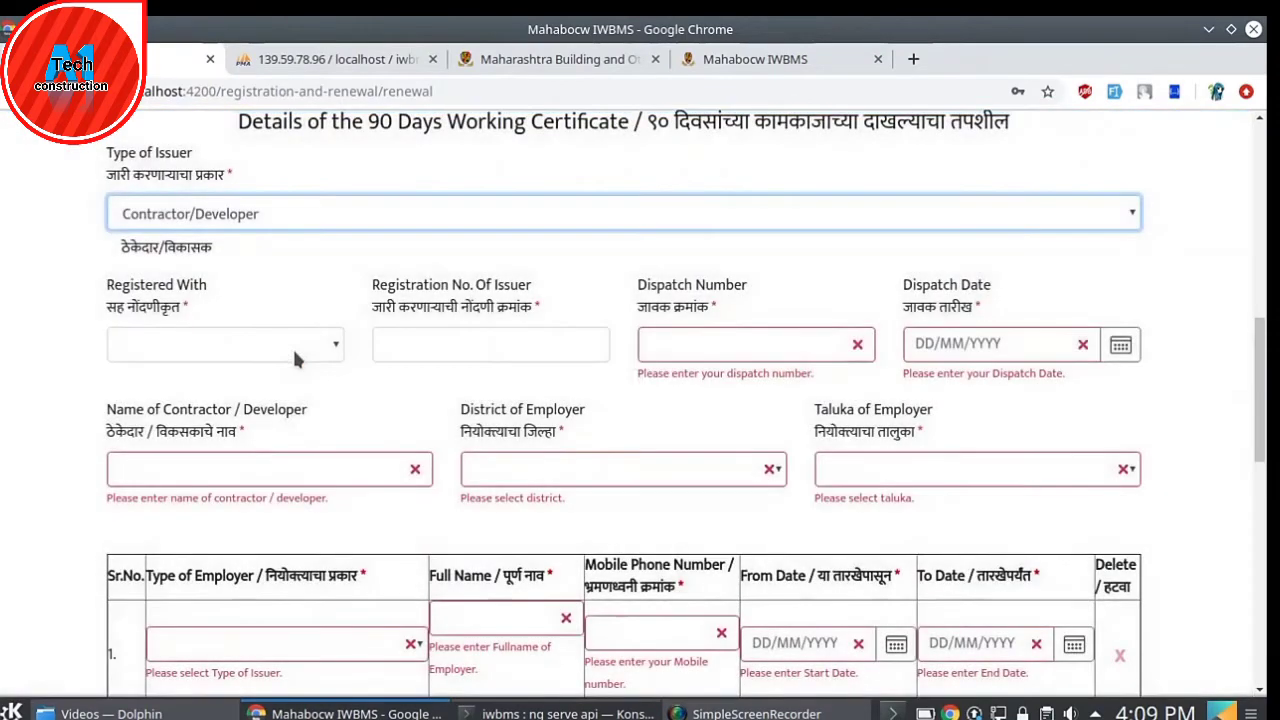
left_click(287, 344)
left_click(240, 419)
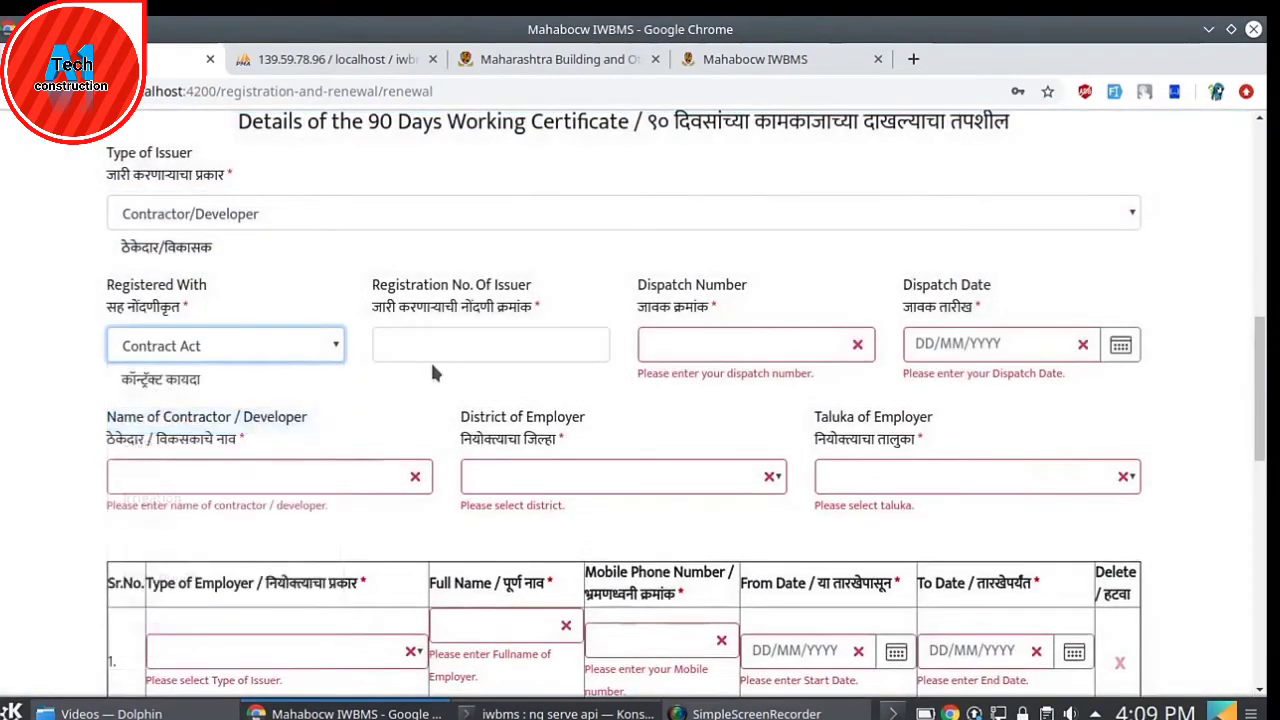
left_click(436, 342)
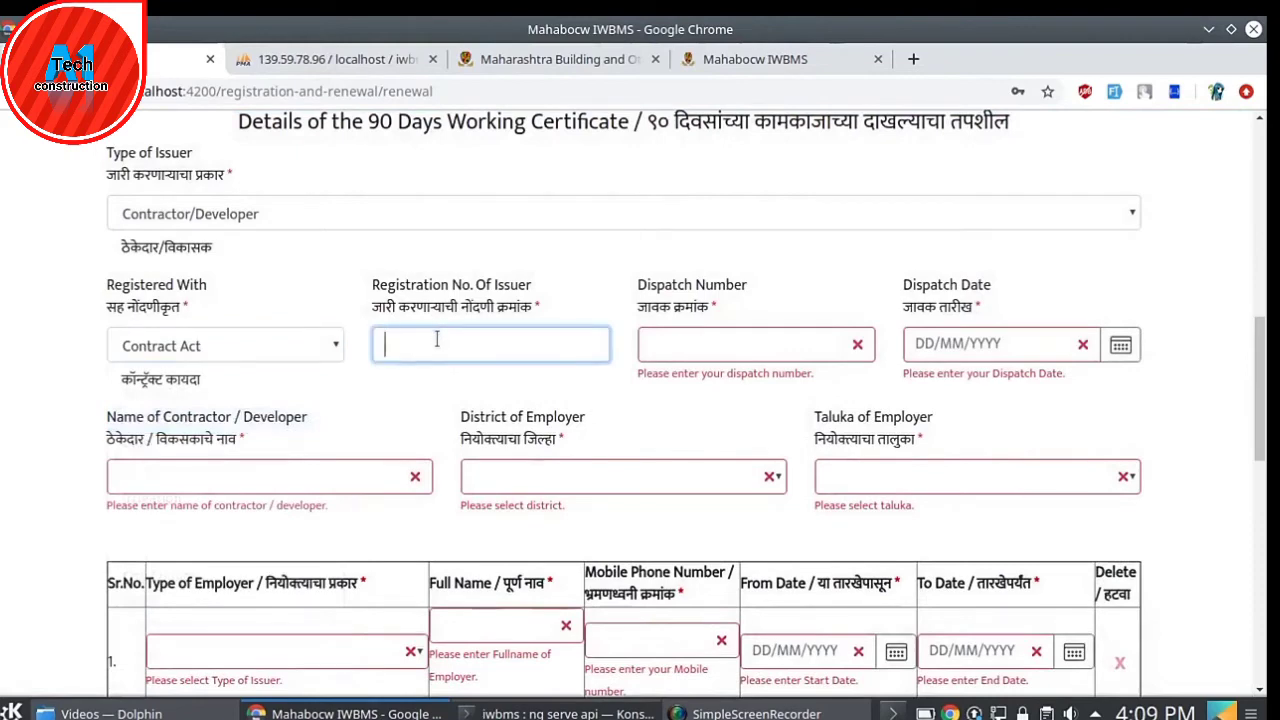
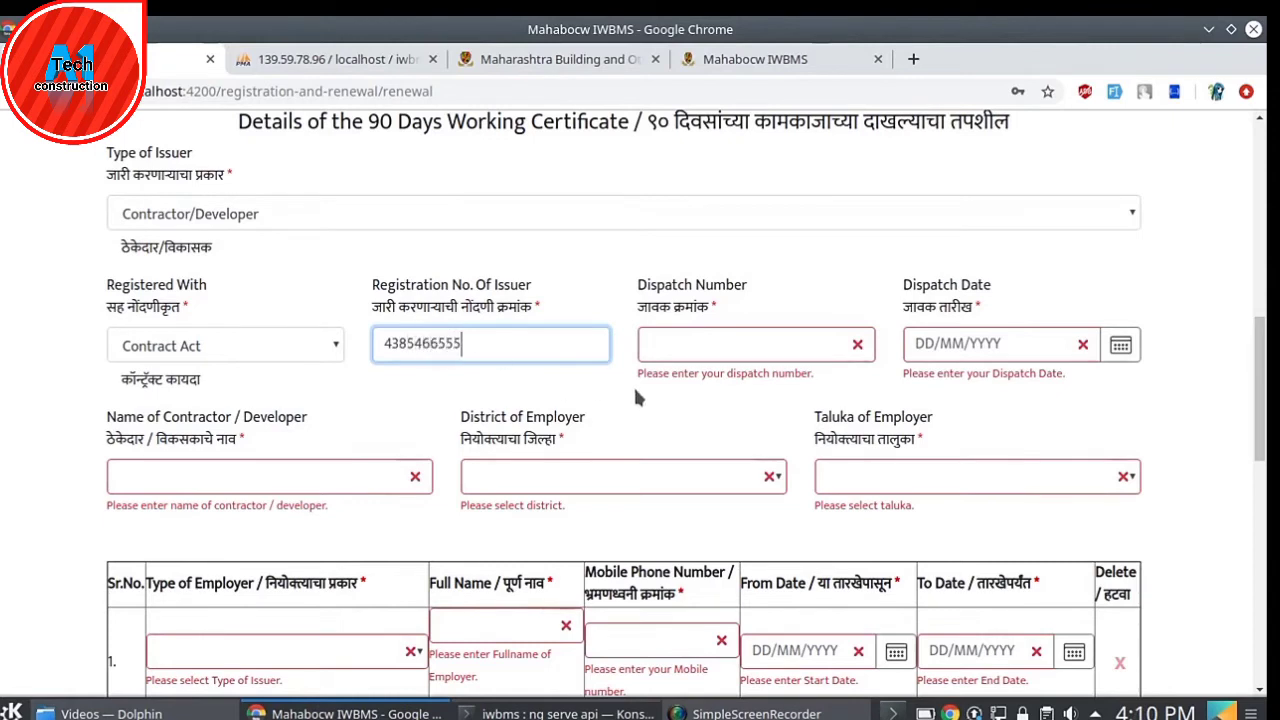
- Enter the certificate's dispatch number and set the dispatch date to 07/12/2019
left_click(686, 343)
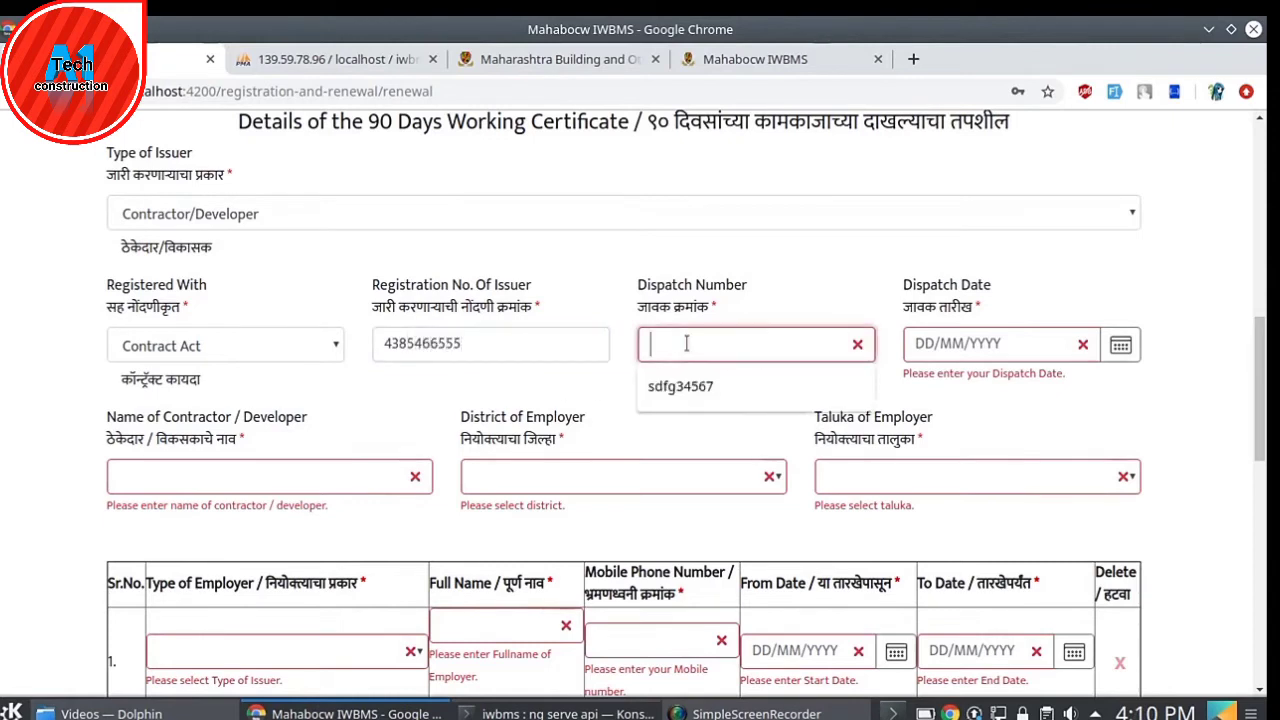
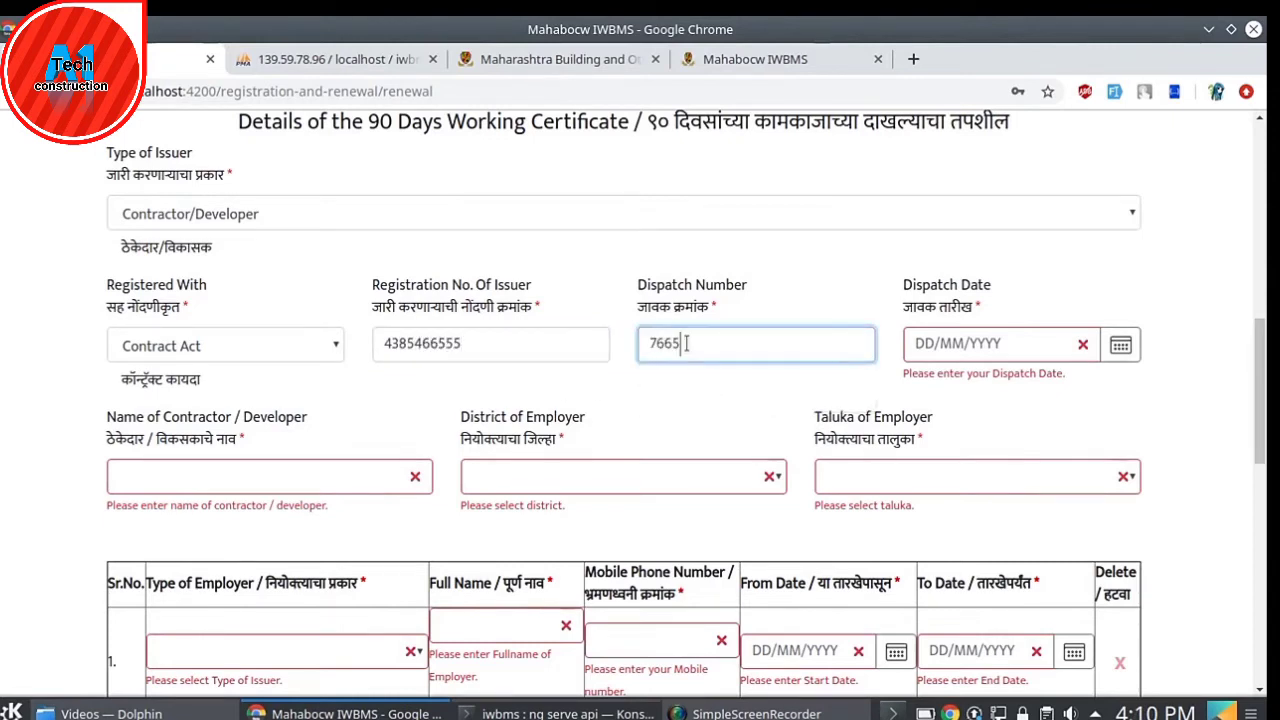
left_click(716, 424)
left_click(1120, 344)
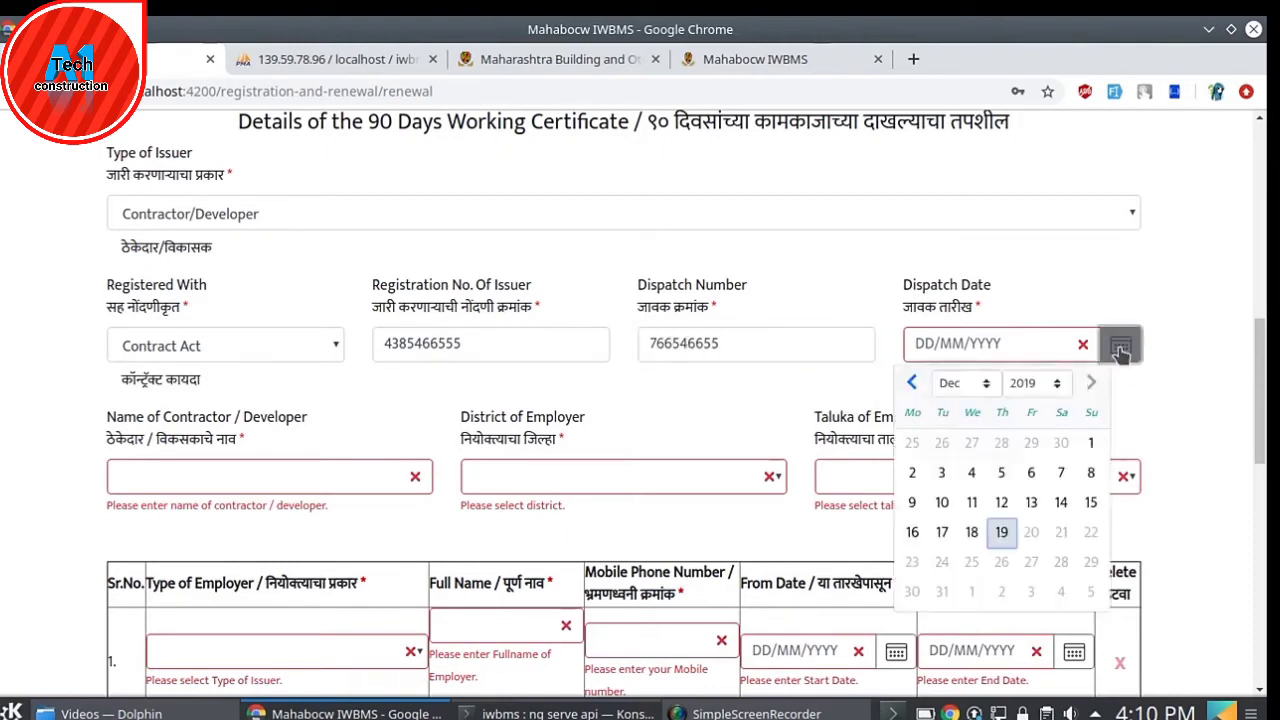
left_click(1061, 473)
scroll(746, 397, "down", 2)
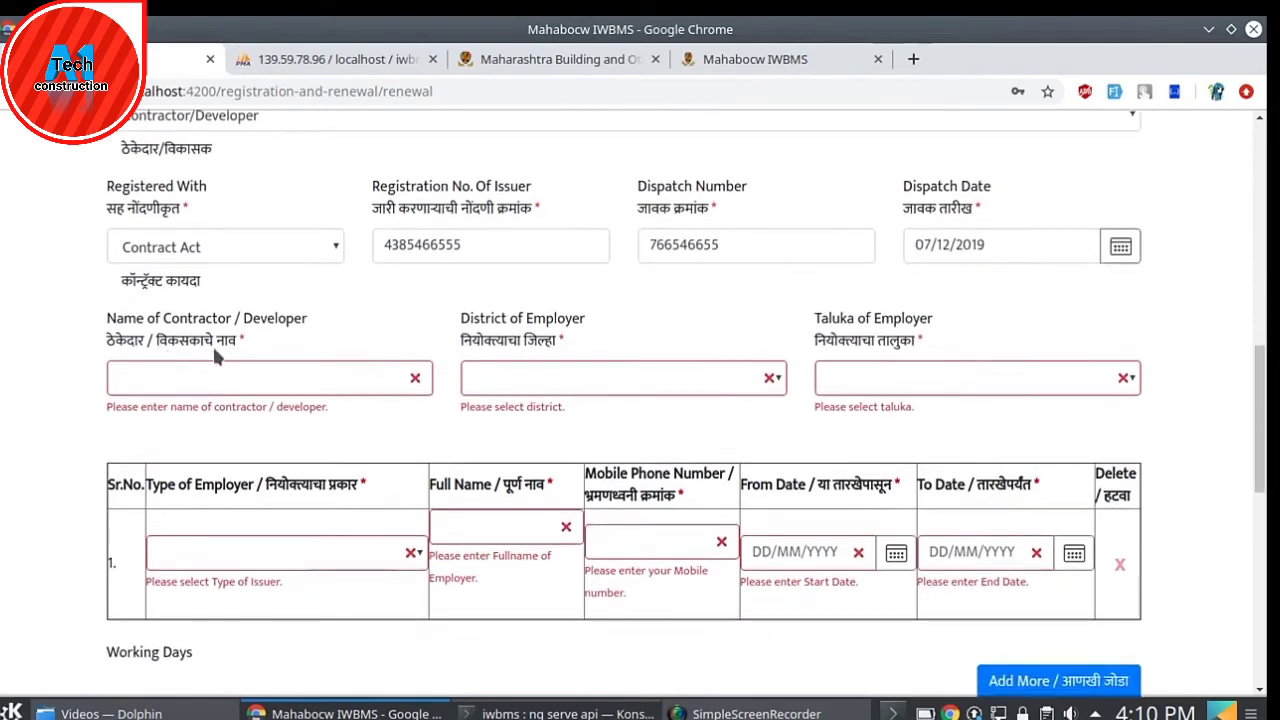
scroll(930, 272, "up", 2)
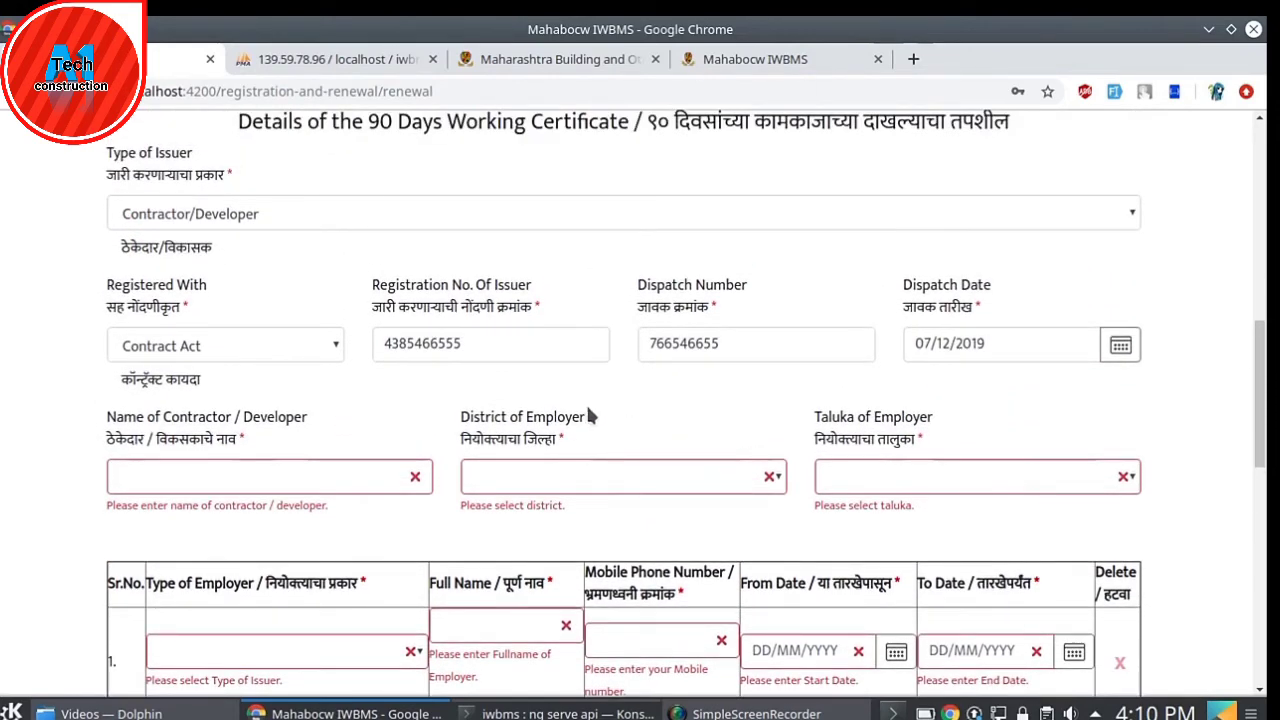
- Enter the contractor's full name and choose employer district Amravati and taluka Warud
left_click(256, 478)
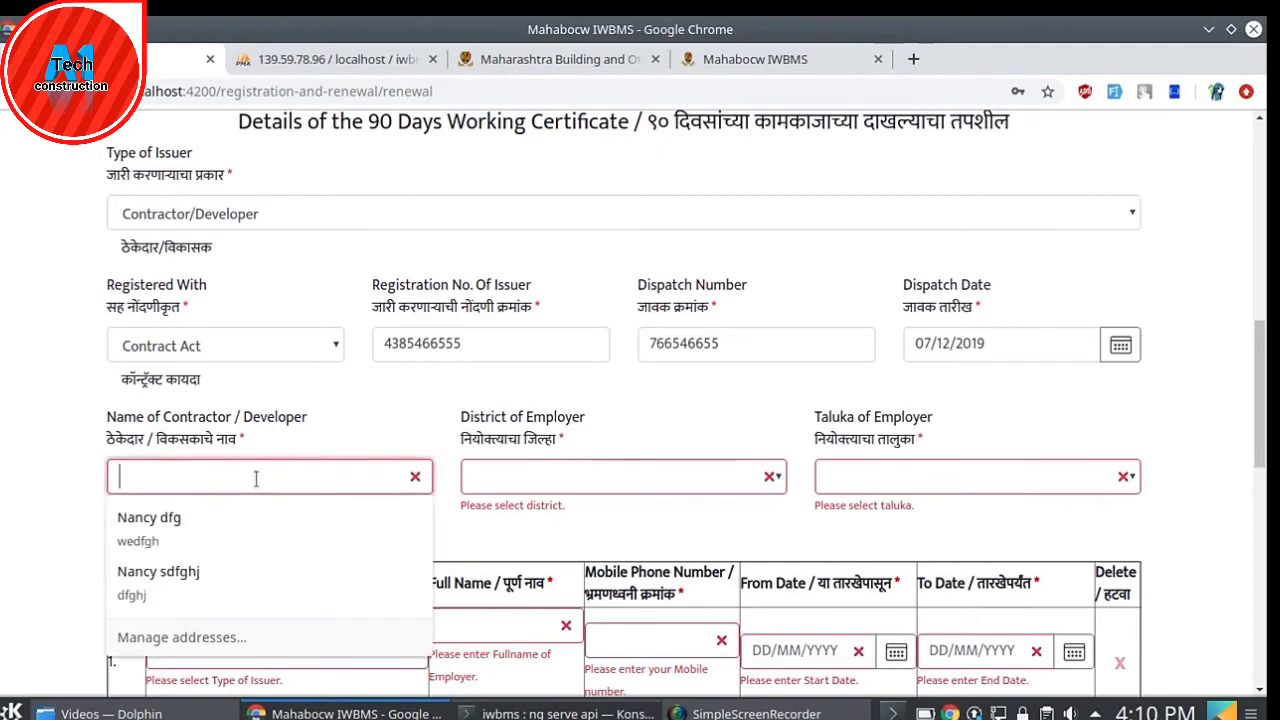
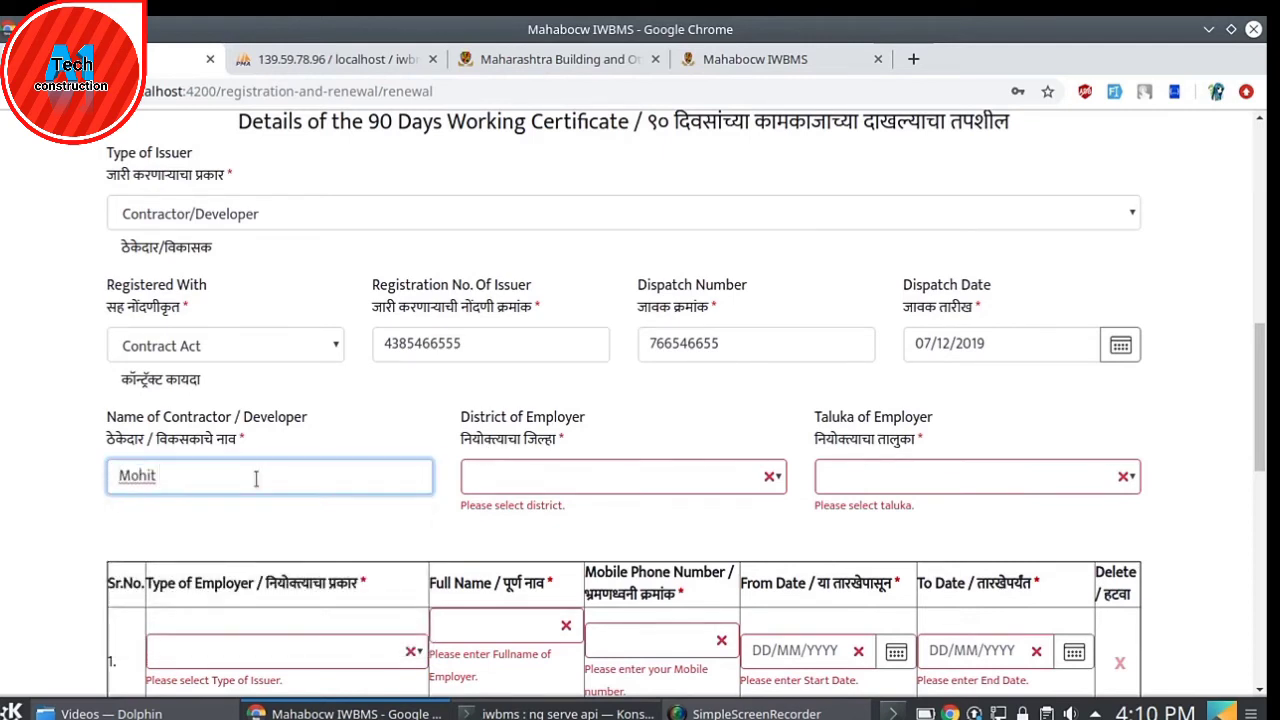
key("Tab")
left_click(657, 476)
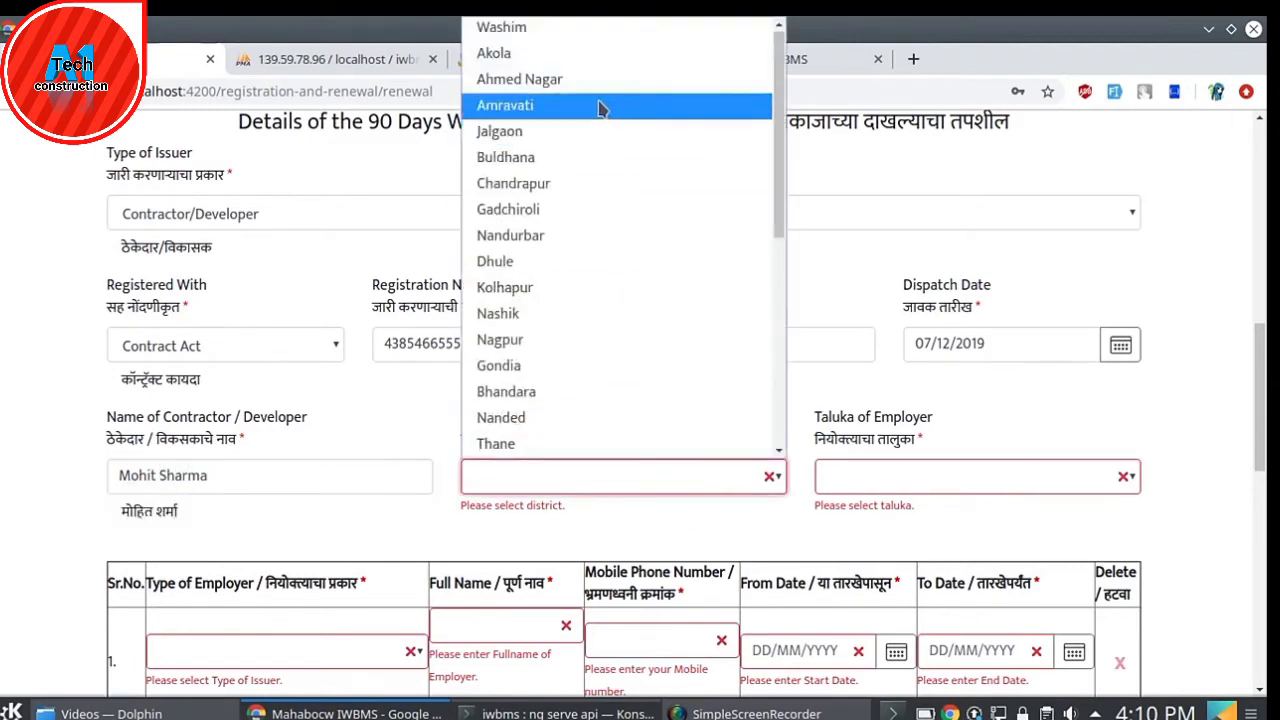
left_click(603, 106)
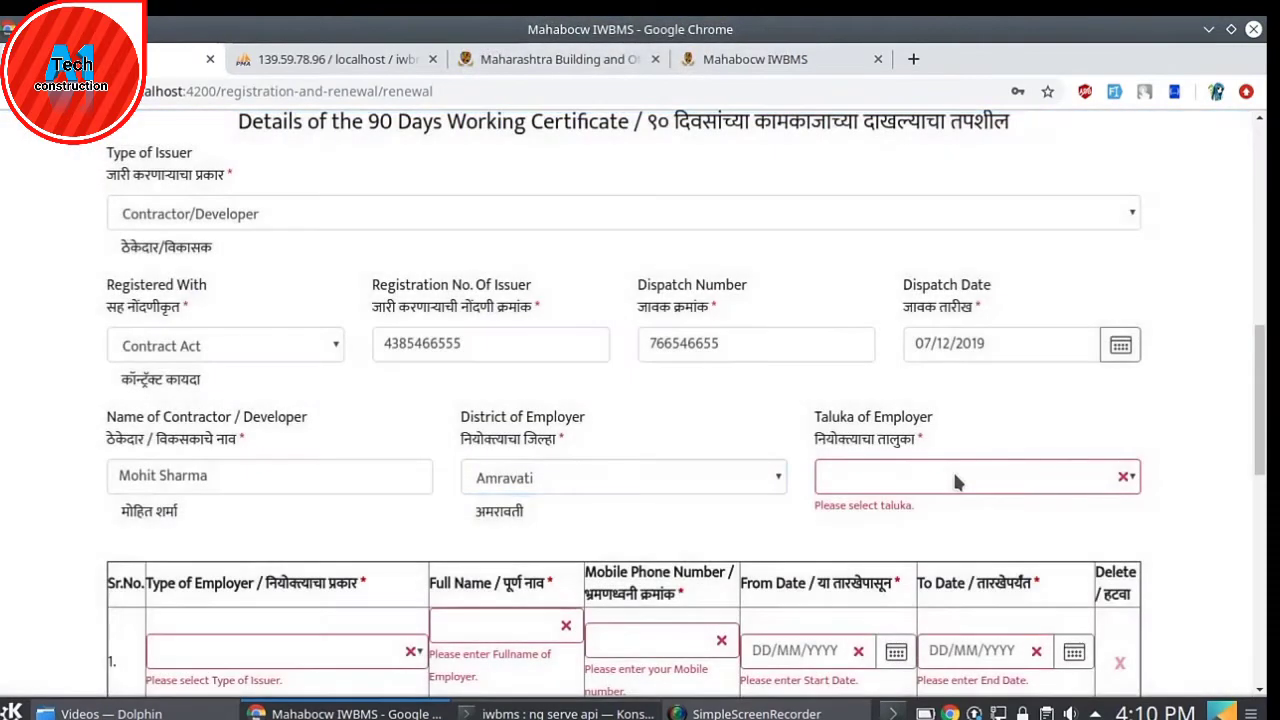
left_click(952, 472)
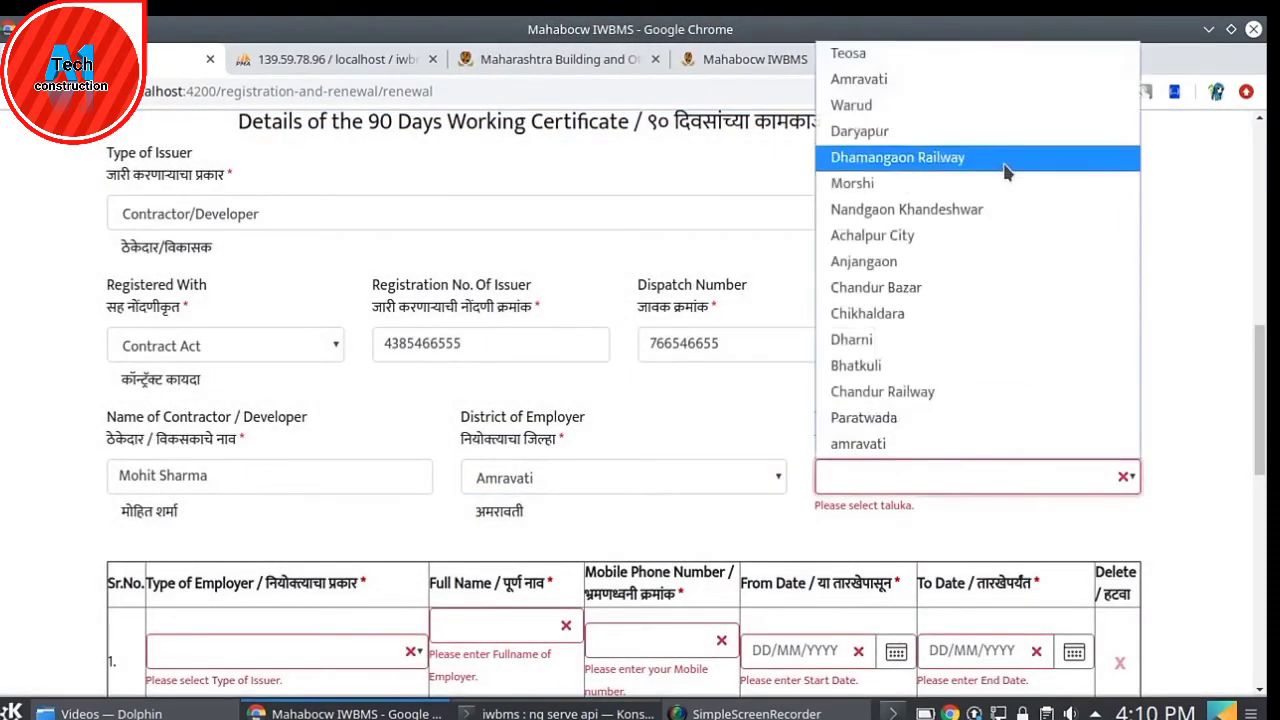
left_click(866, 106)
scroll(758, 420, "down", 3)
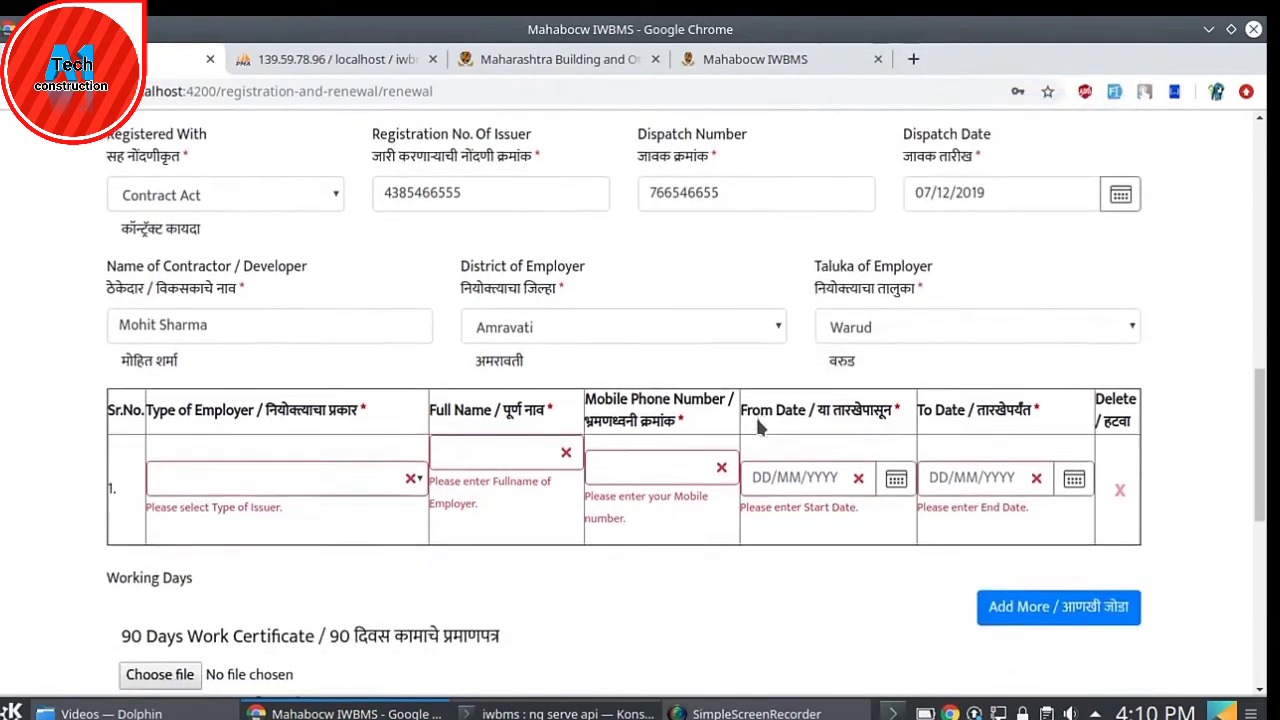
scroll(758, 427, "down", 2)
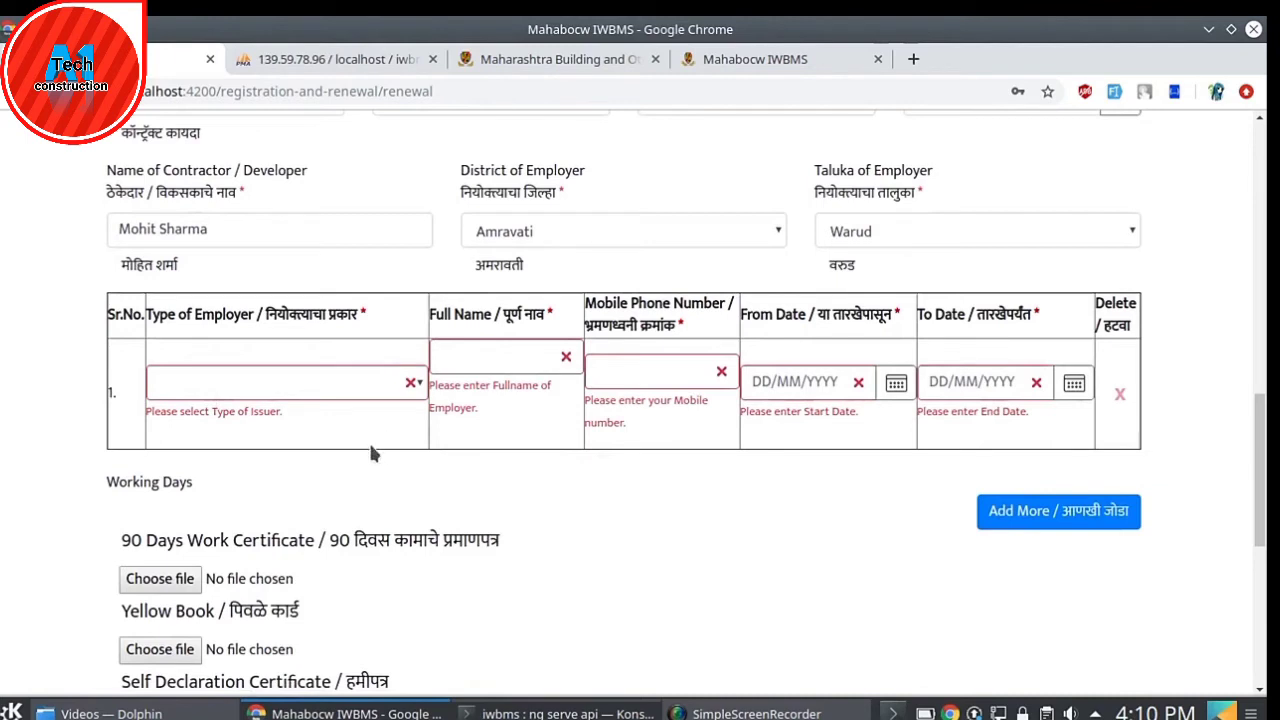
- Set employer row 1 to Contractor/Developer with the employer's full name and mobile number
left_click(294, 382)
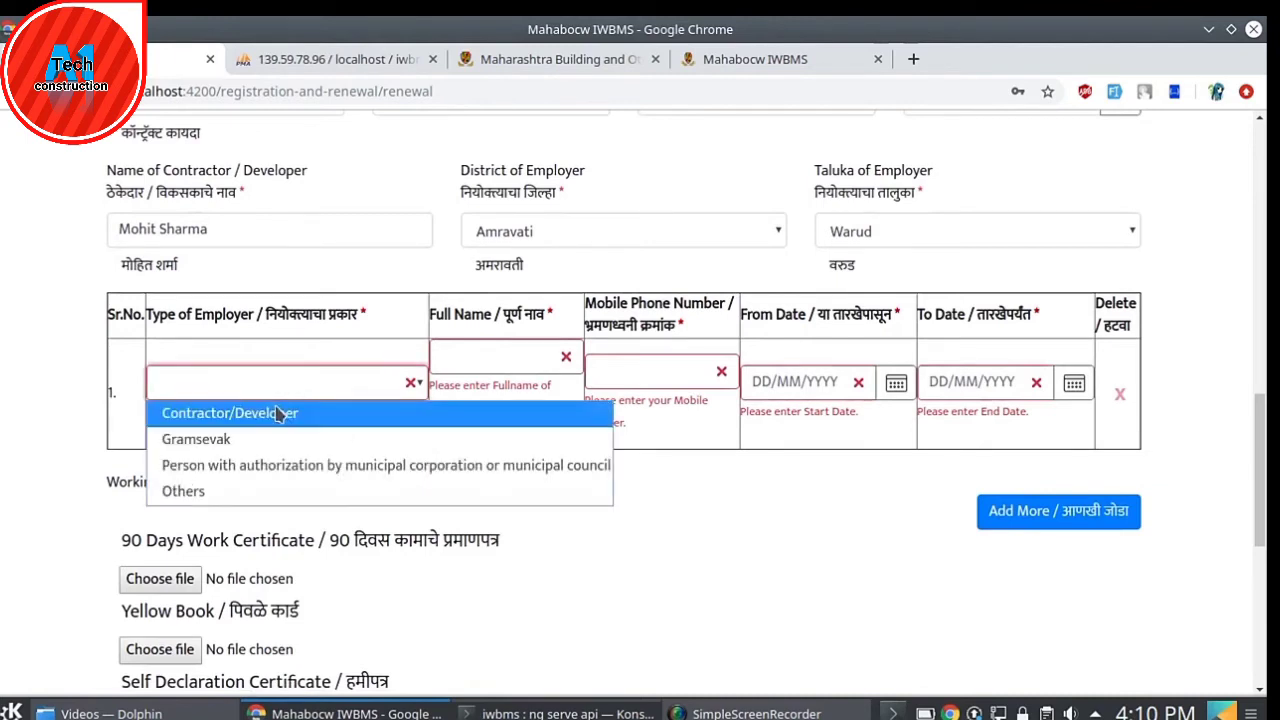
left_click(274, 404)
left_click(529, 355)
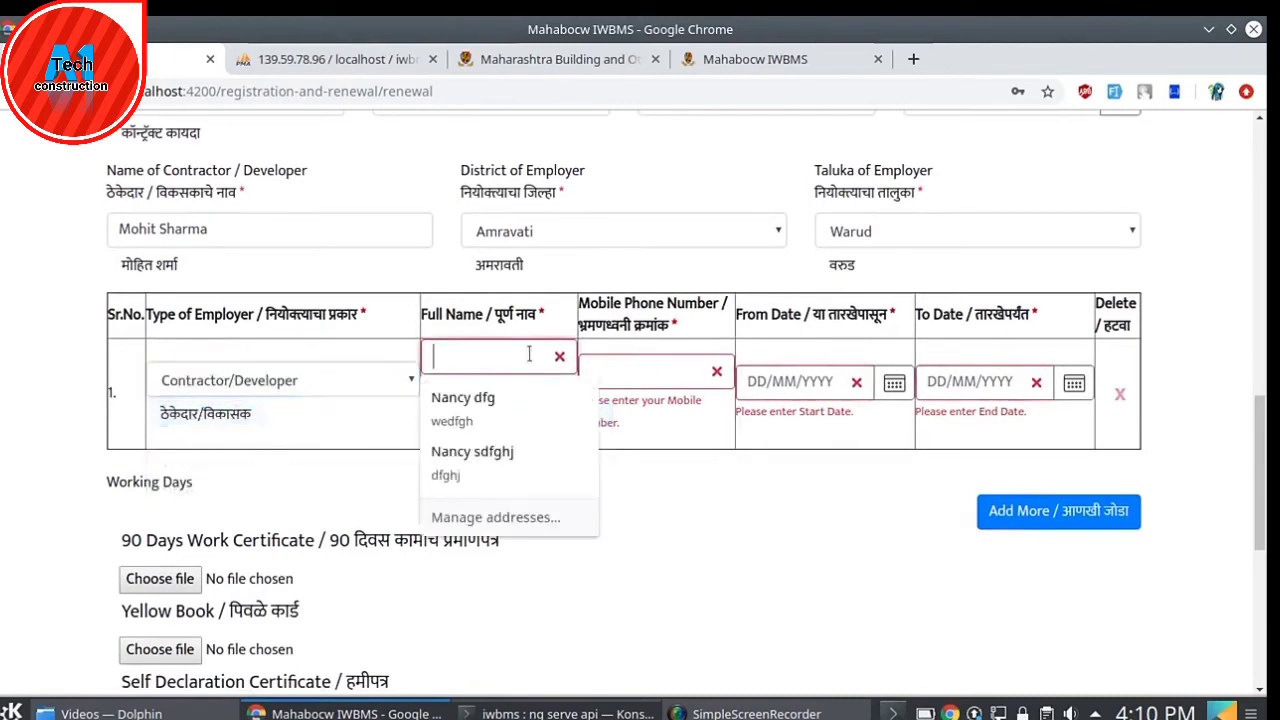
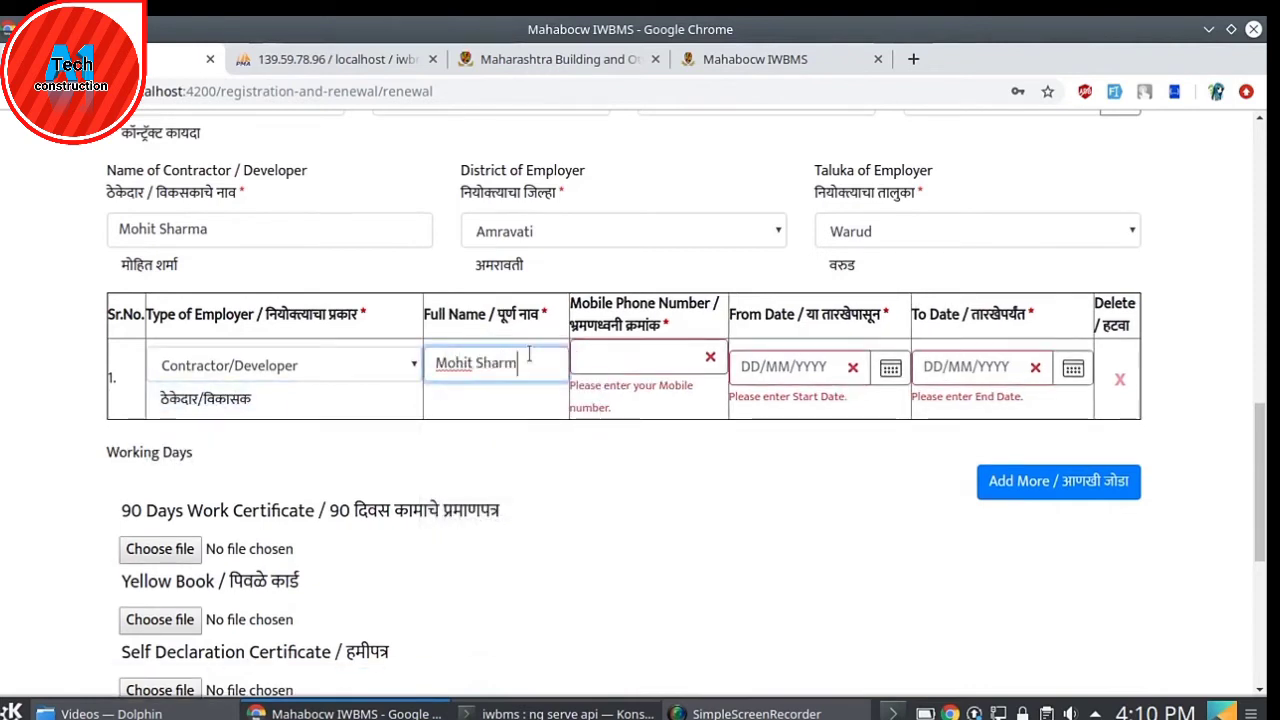
left_click(652, 346)
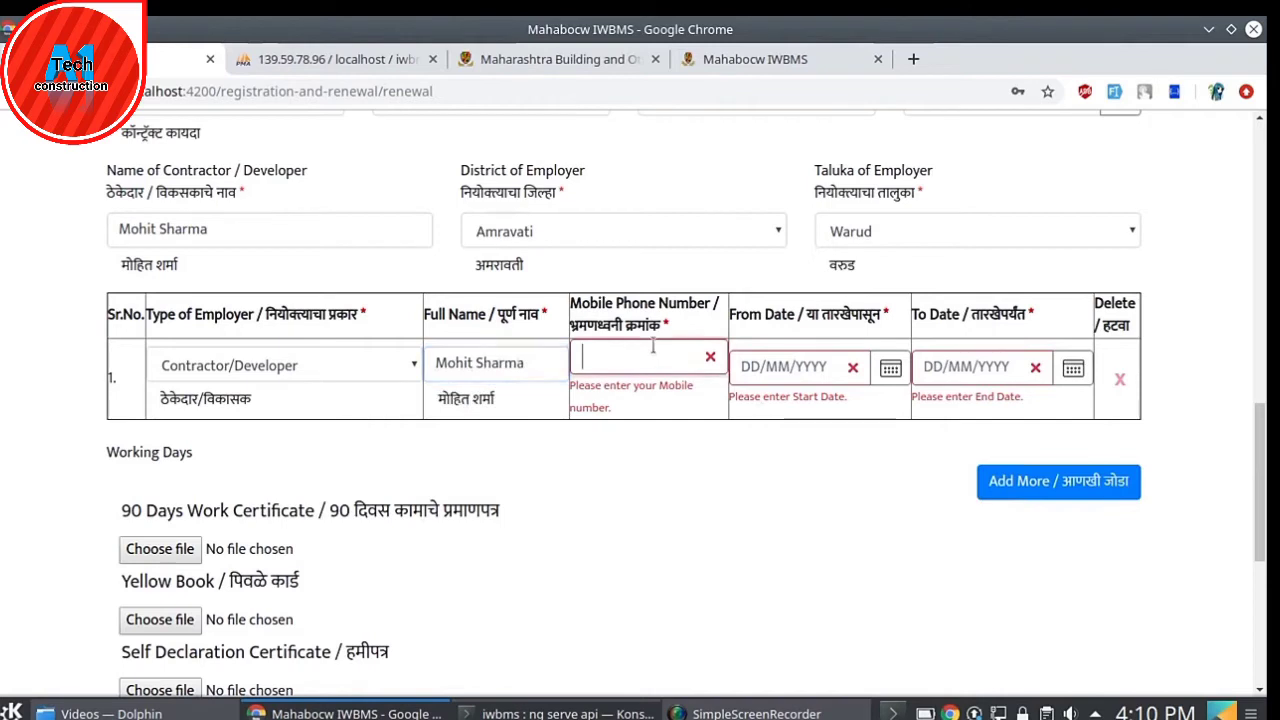
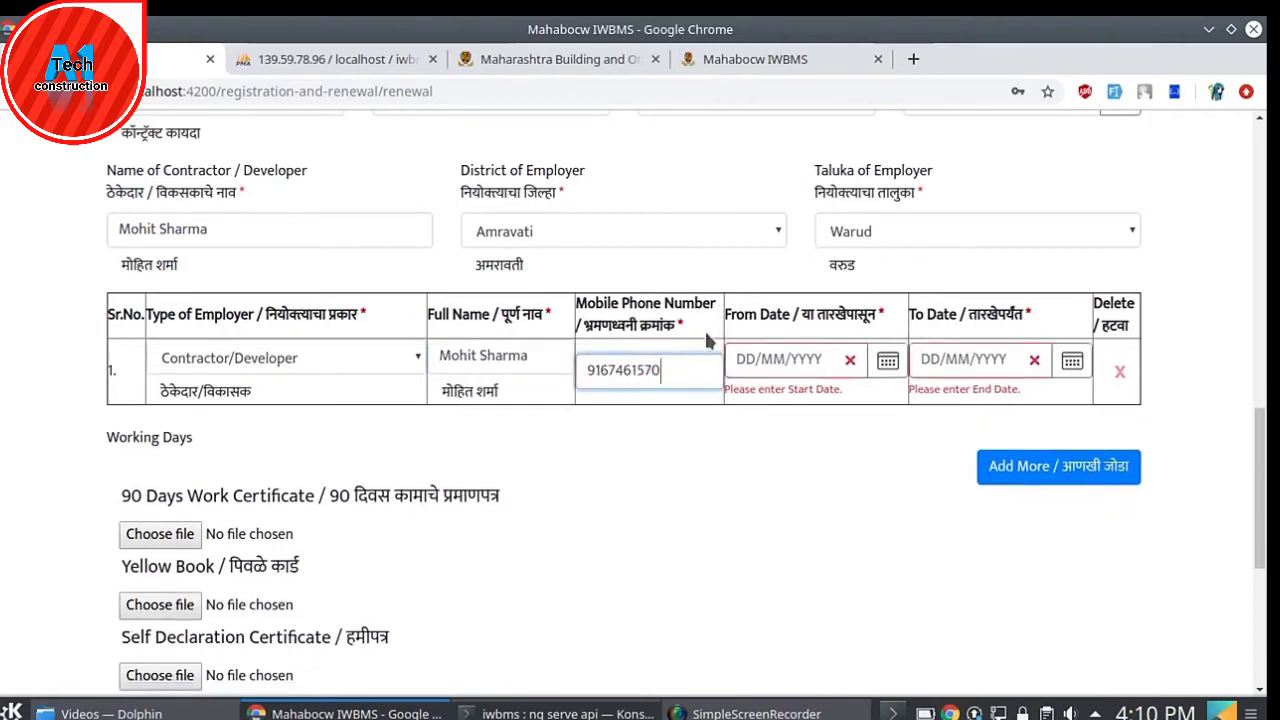
- Give row 1 dates 28/12/2018 to 10/01/2019 and acknowledge the under-90-days warning
left_click(887, 368)
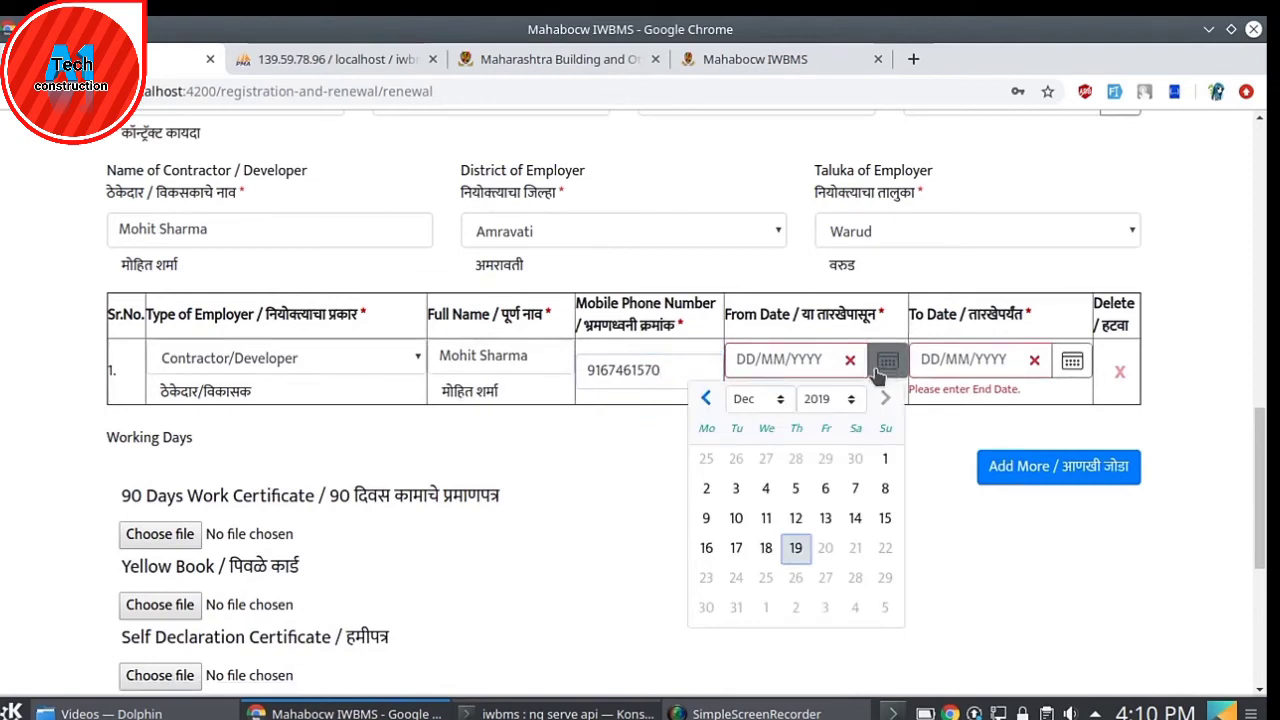
left_click(843, 402)
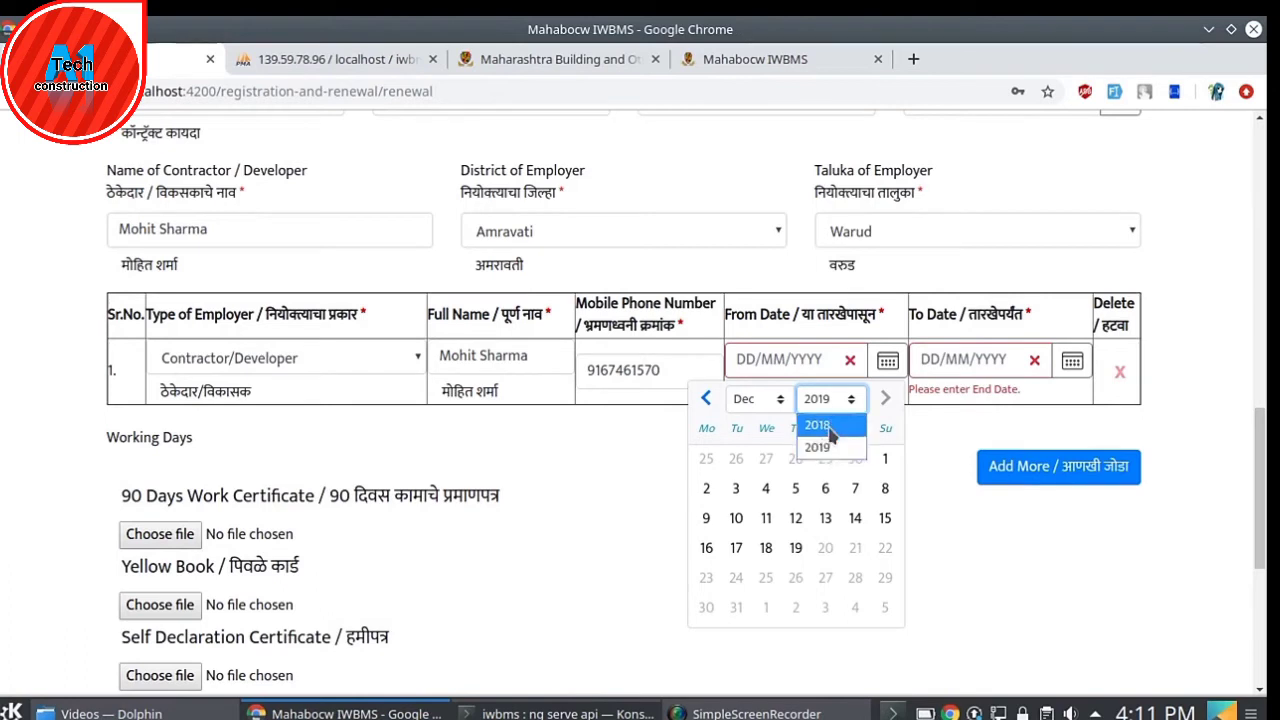
left_click(817, 425)
left_click(825, 578)
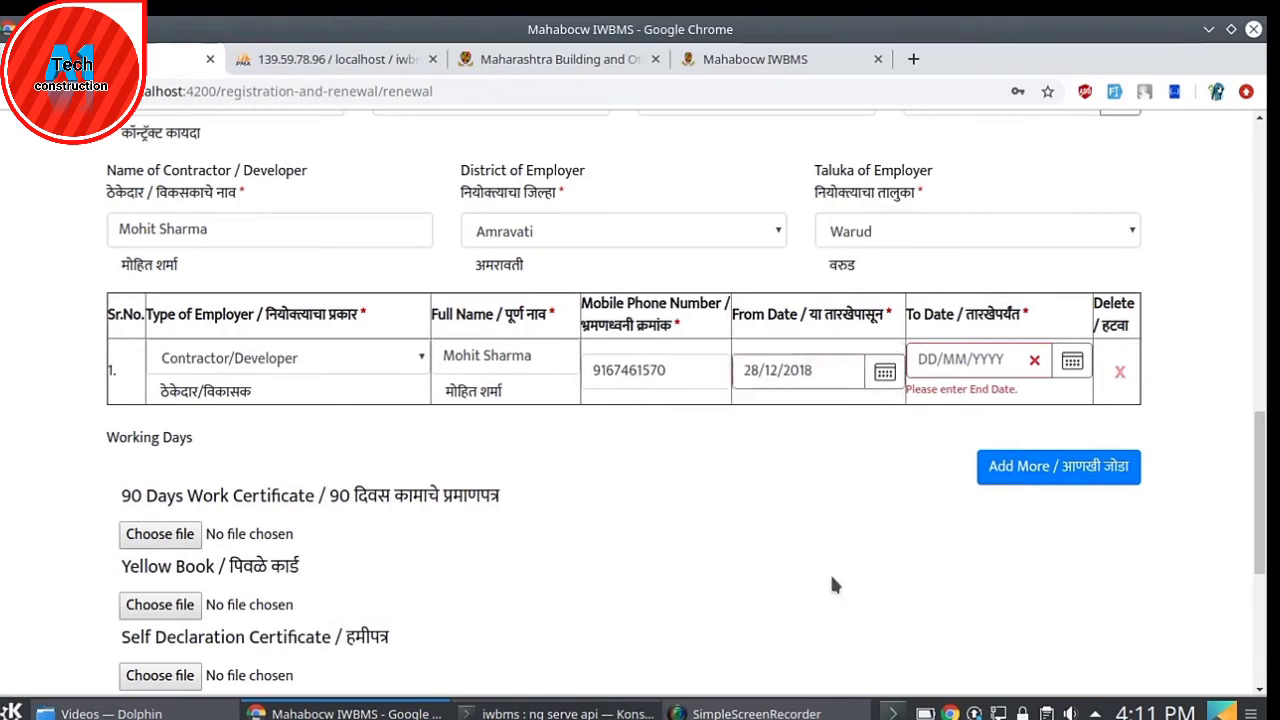
left_click(1076, 361)
left_click(1006, 403)
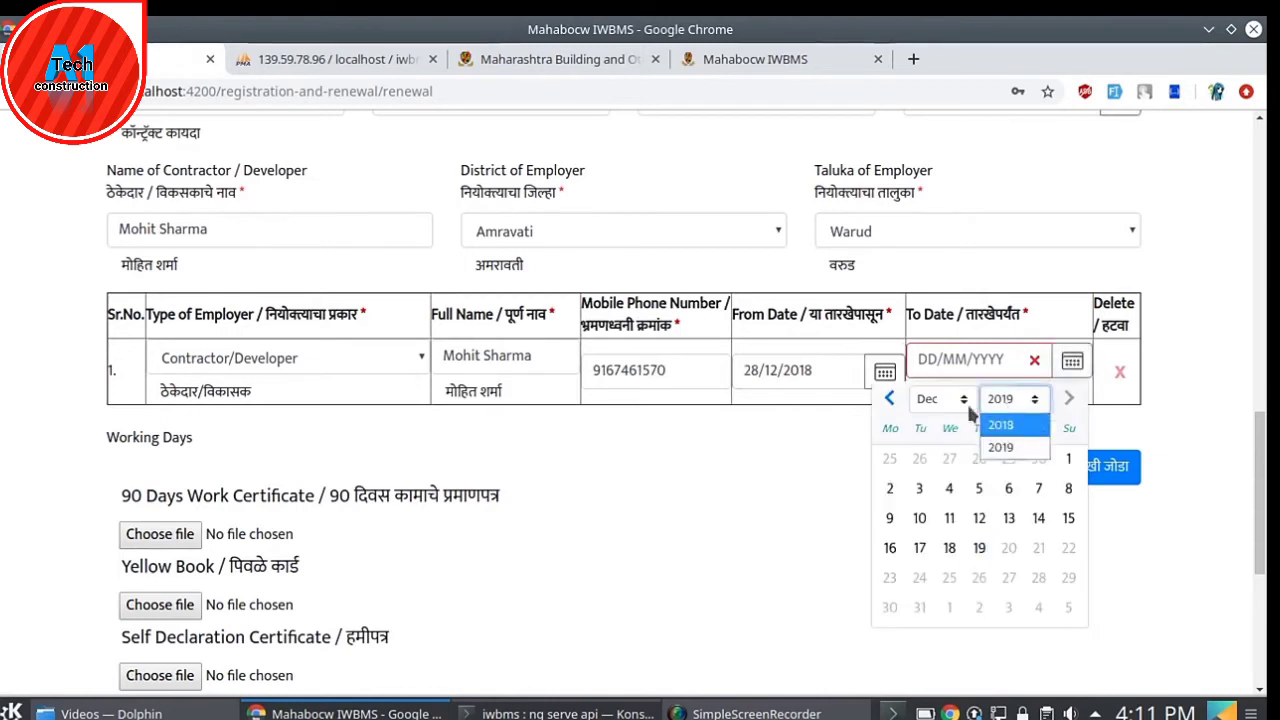
left_click(965, 400)
left_click(966, 400)
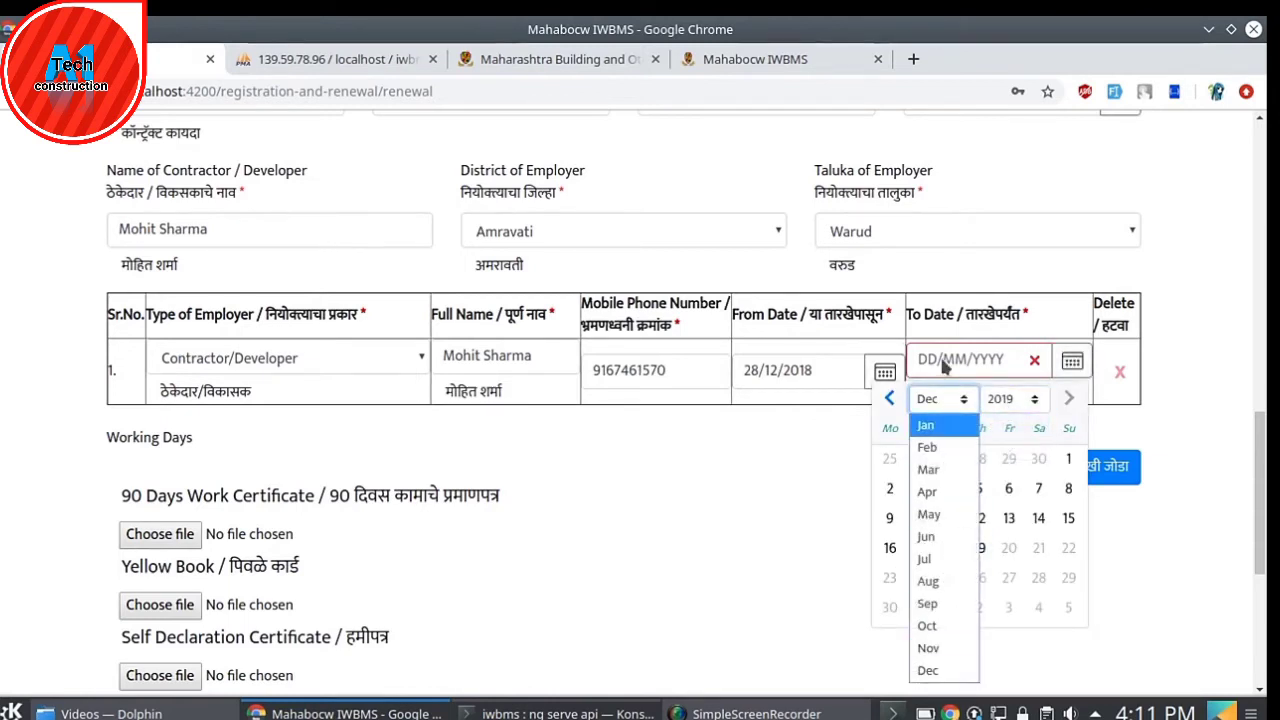
left_click(938, 429)
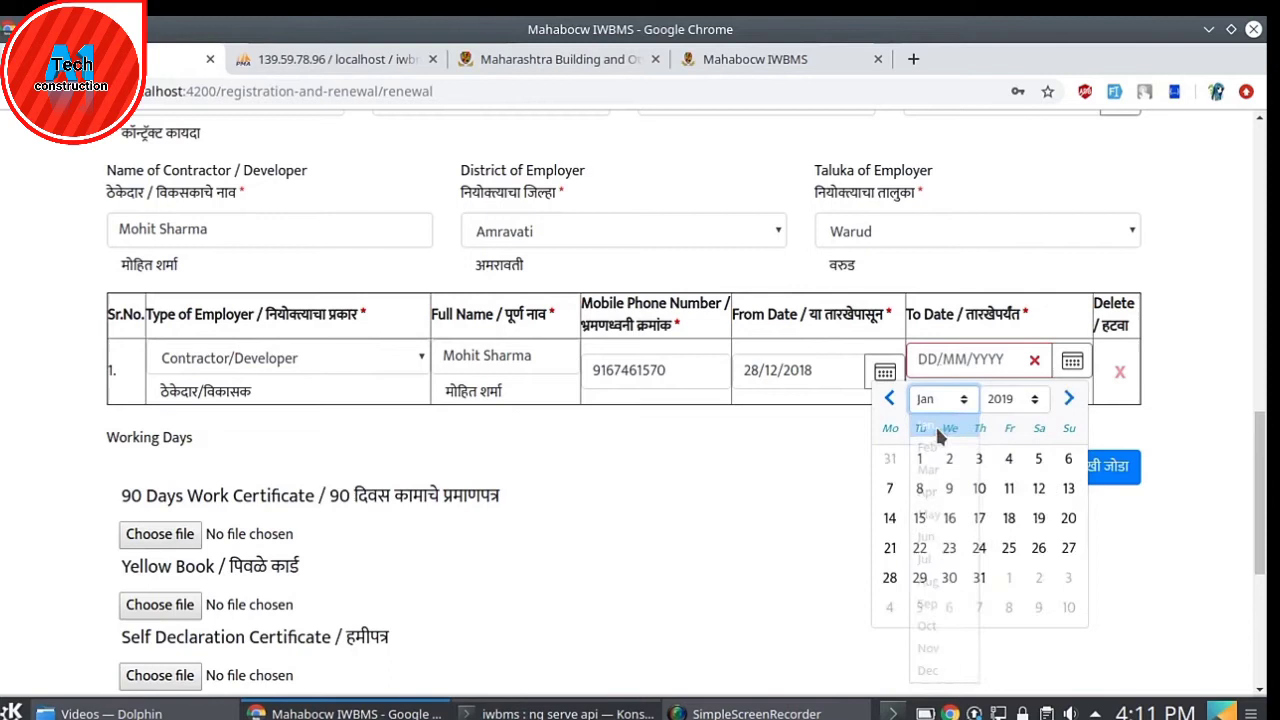
left_click(977, 489)
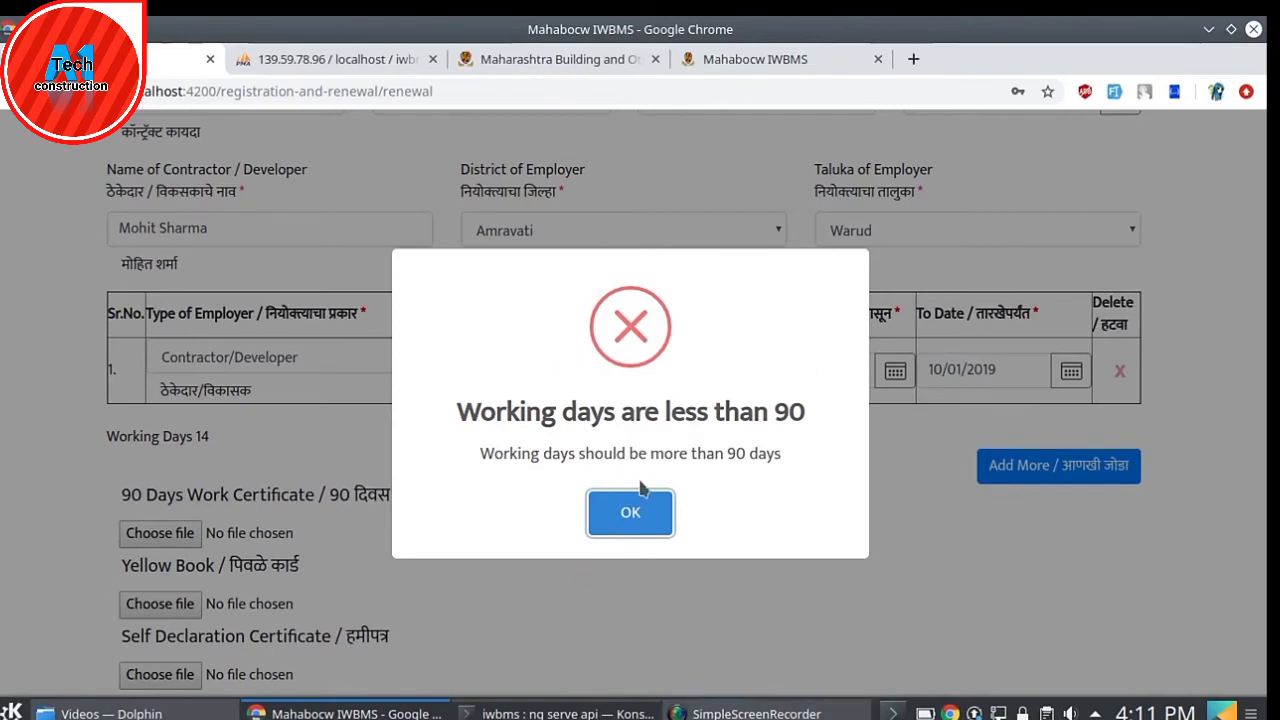
left_click(636, 511)
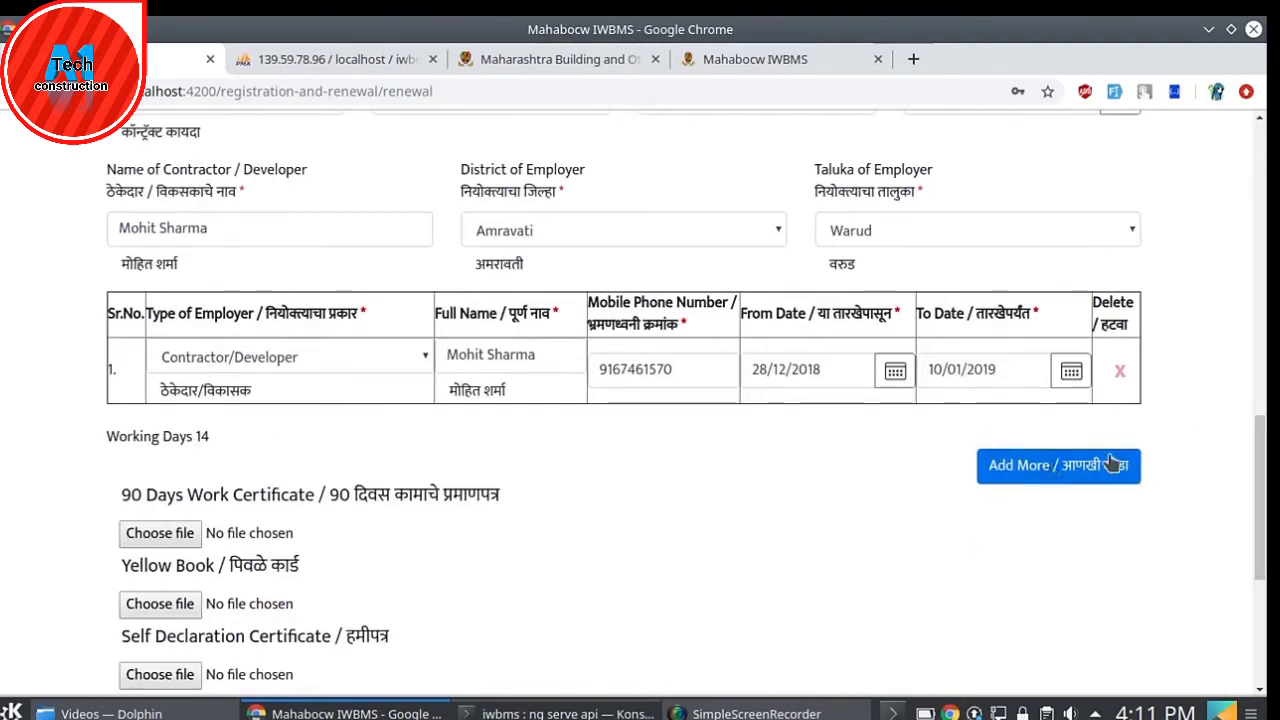
- Add a single second employer row, removing the extra rows added by mistake
left_click(1067, 478)
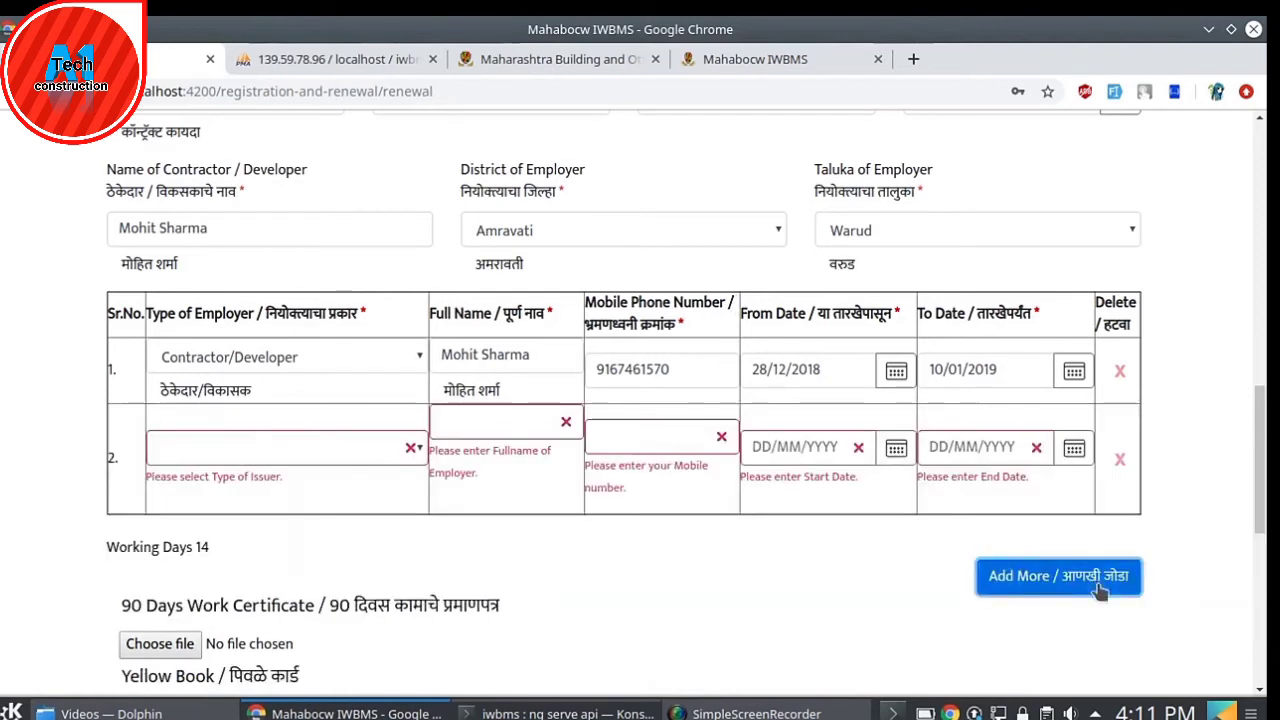
left_click(1058, 578)
left_click(1120, 570)
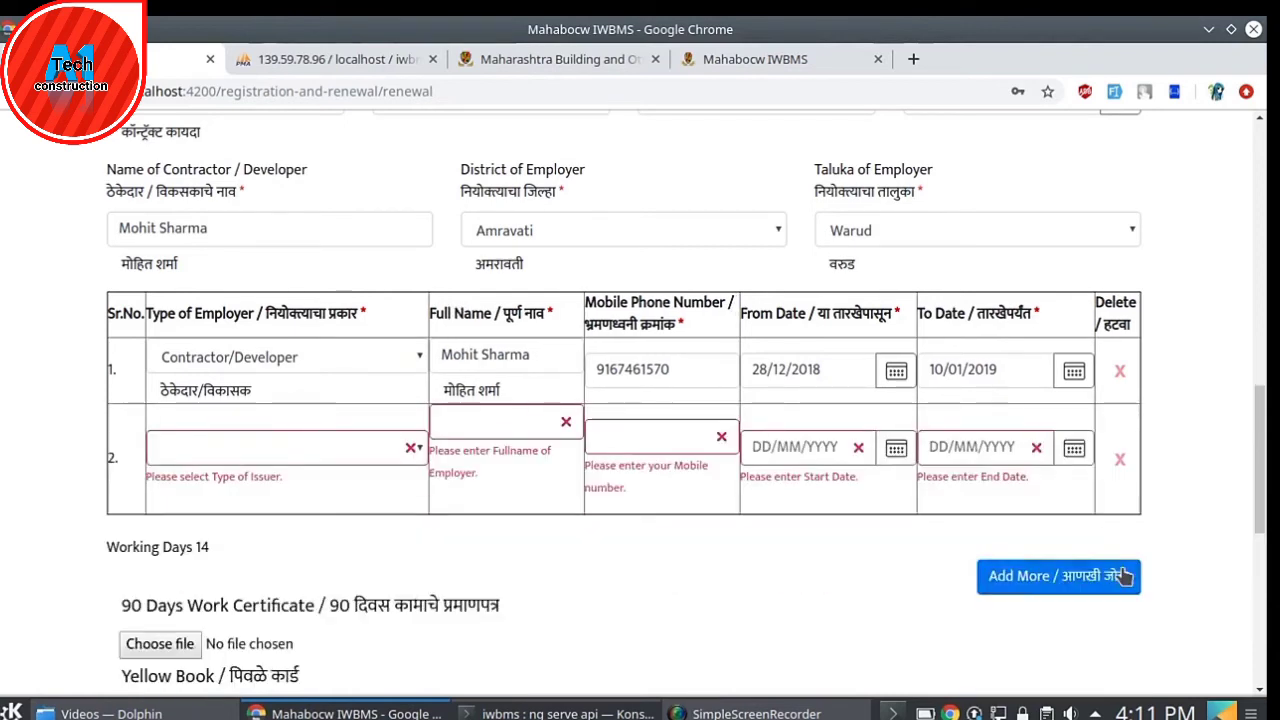
left_click(1120, 459)
left_click(1110, 474)
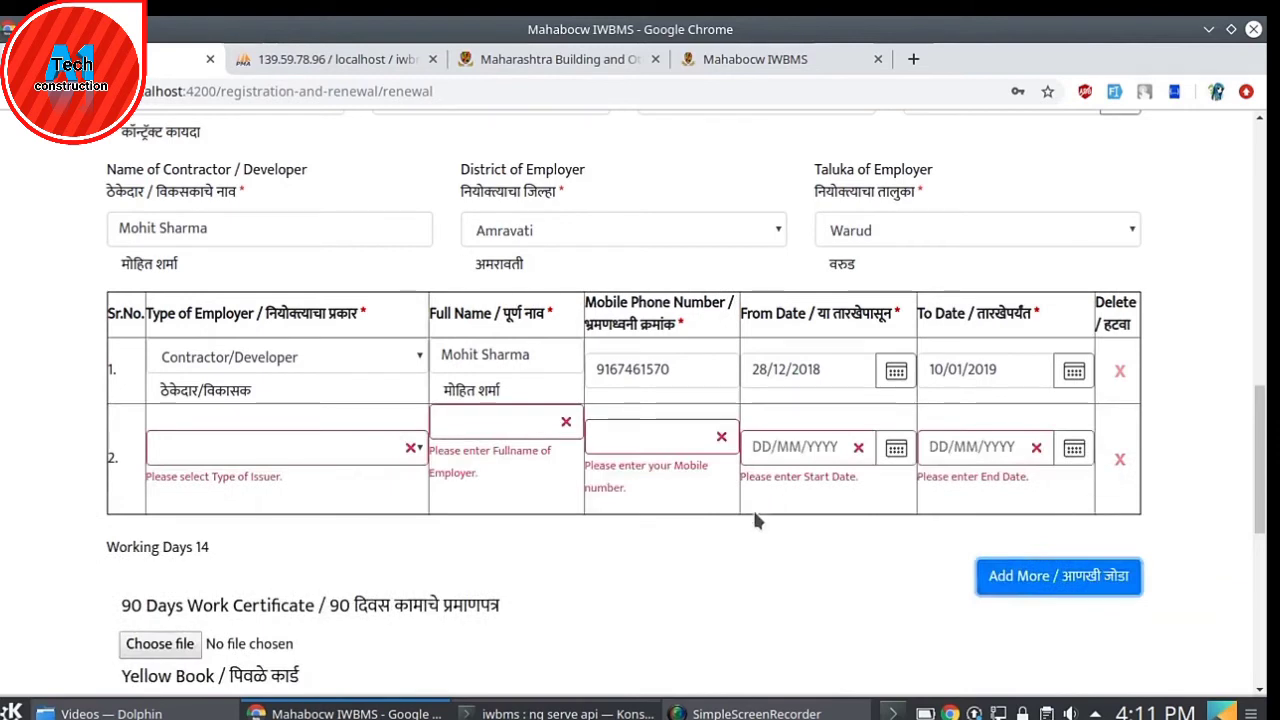
- Set row 2 to Contractor/Developer and enter the employer's full name and mobile number
left_click(344, 448)
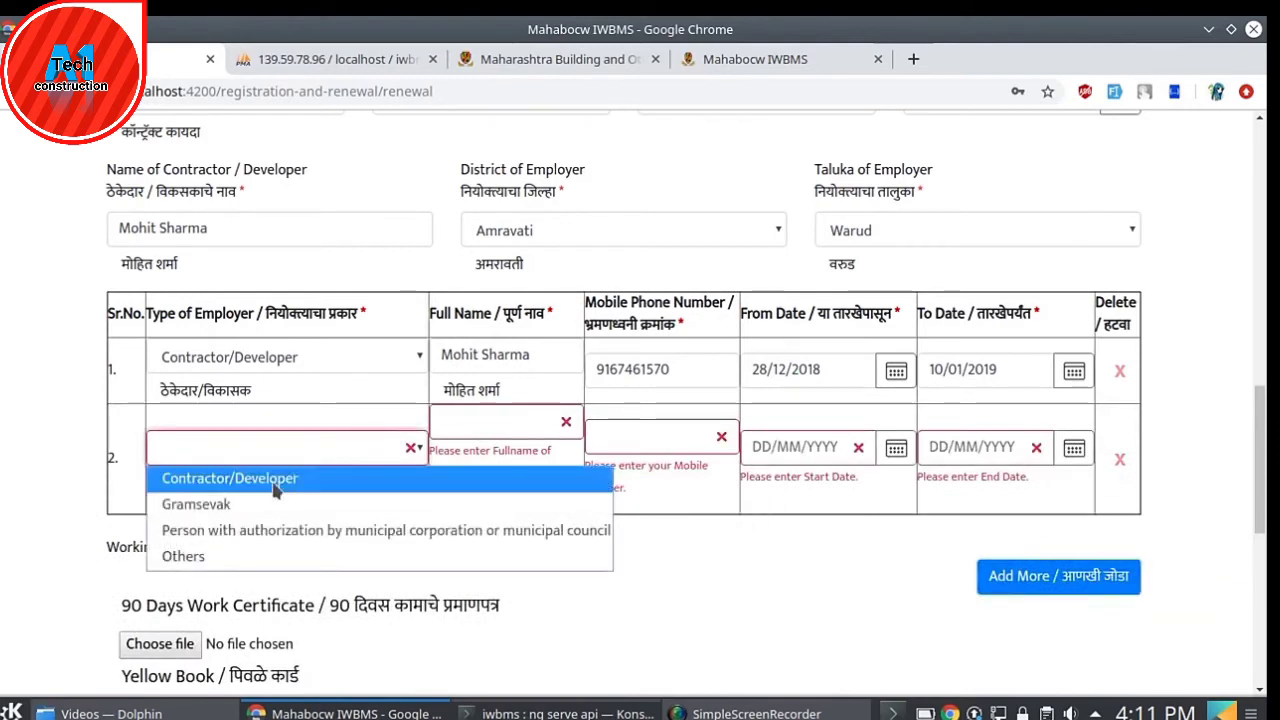
left_click(340, 478)
left_click(488, 428)
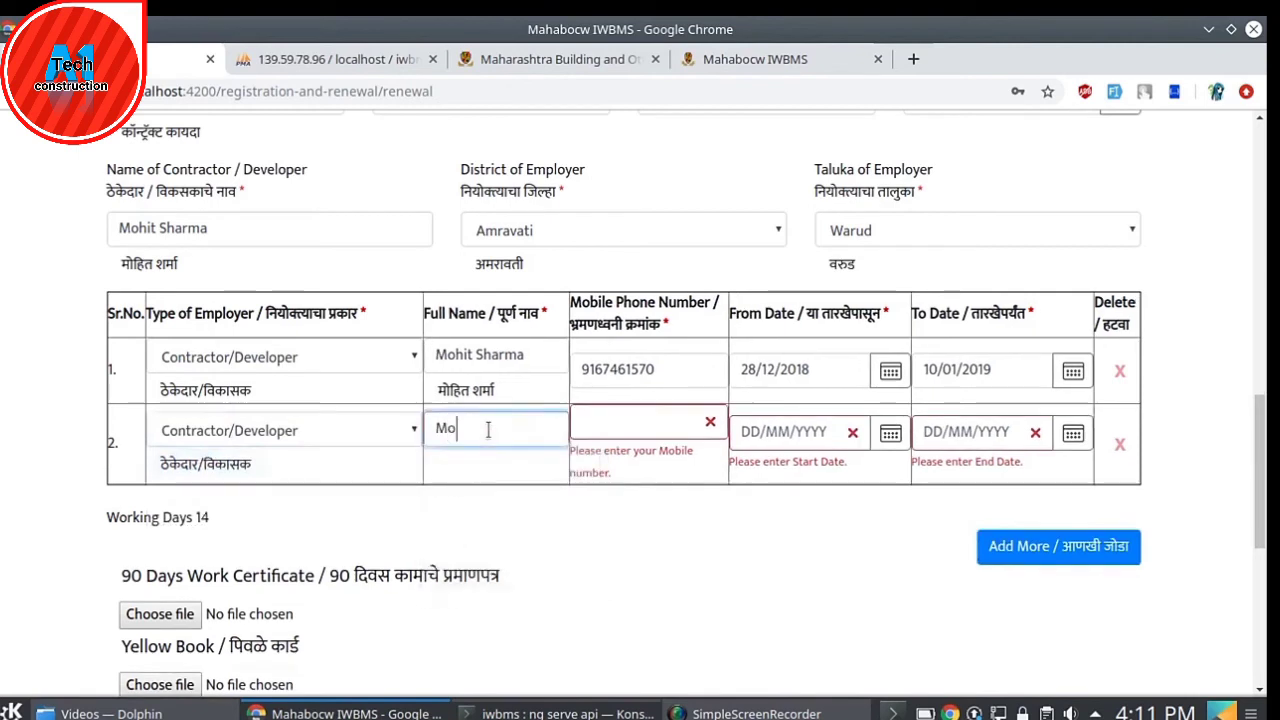
key("Tab")
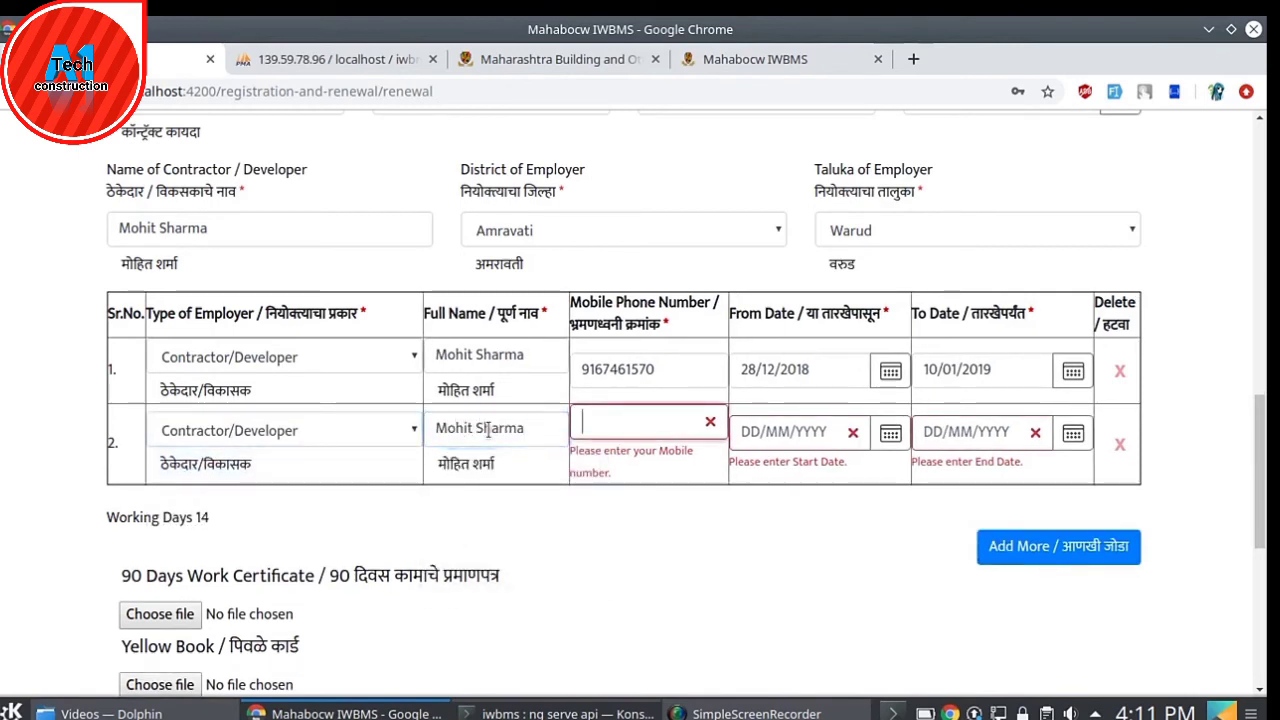
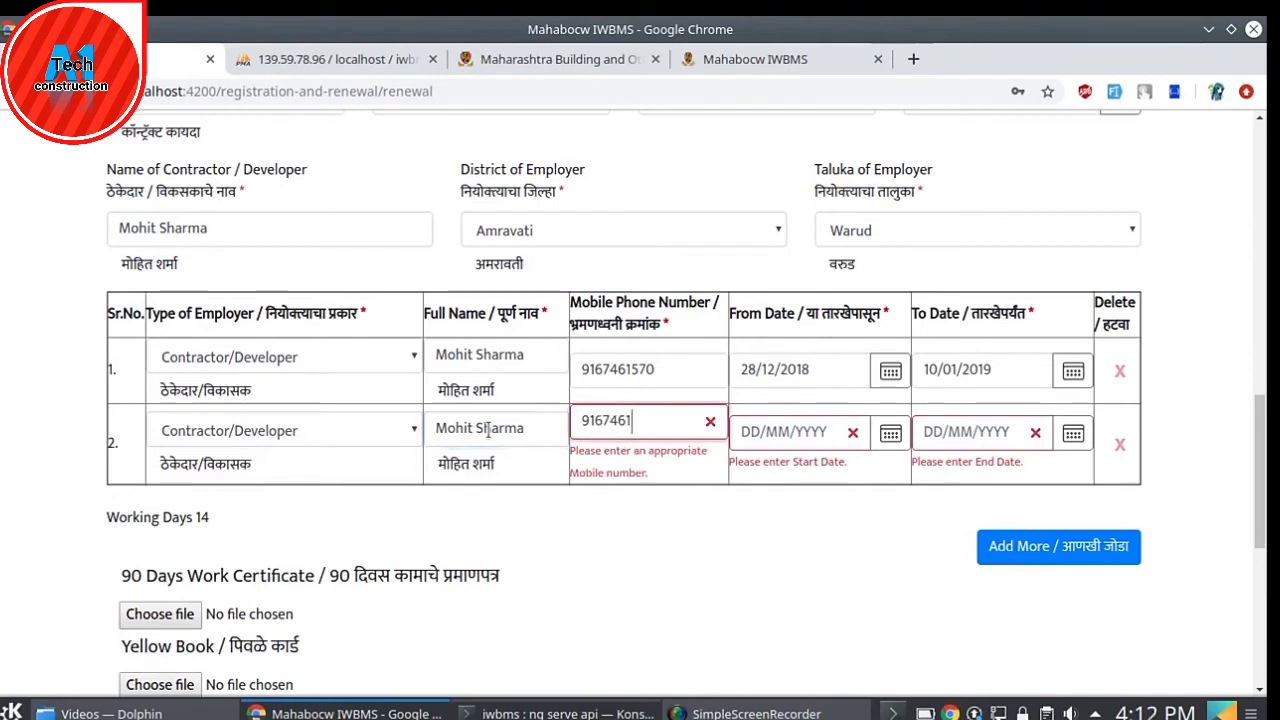
left_click_drag(757, 562, 803, 420)
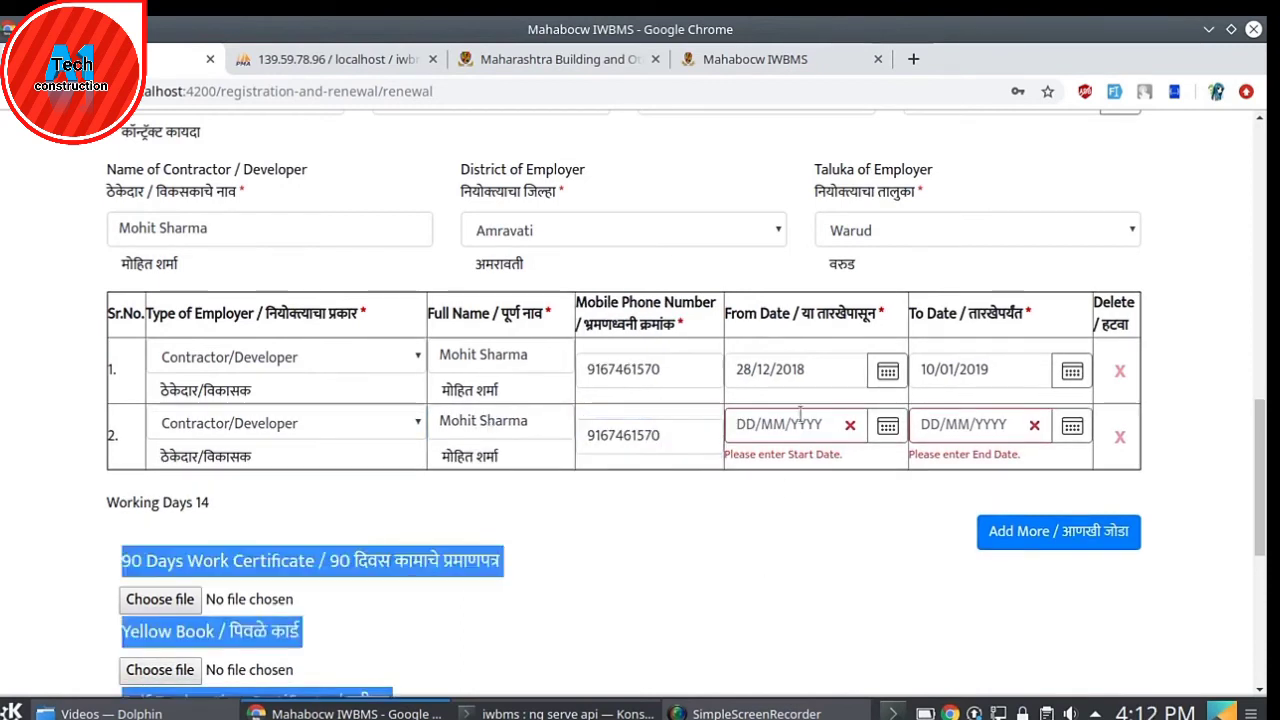
- Set the second employer row's From Date to 15/02/2019
left_click(814, 466)
left_click(888, 428)
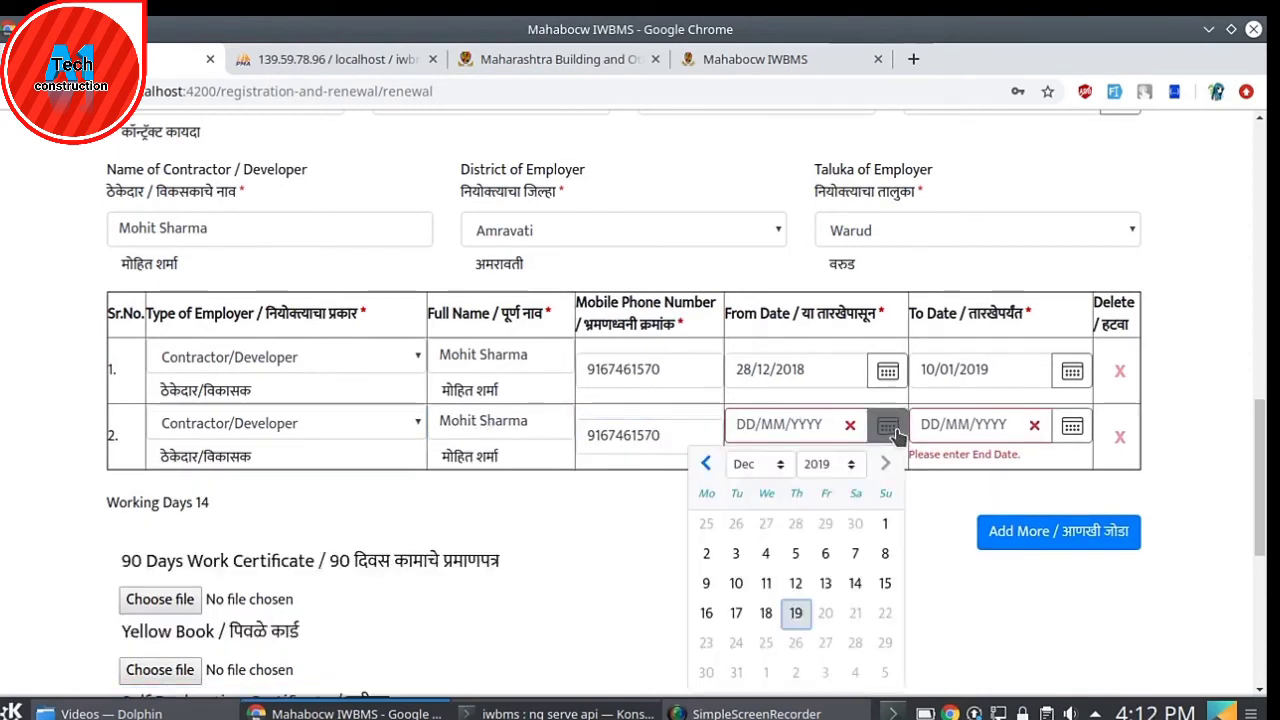
left_click(833, 466)
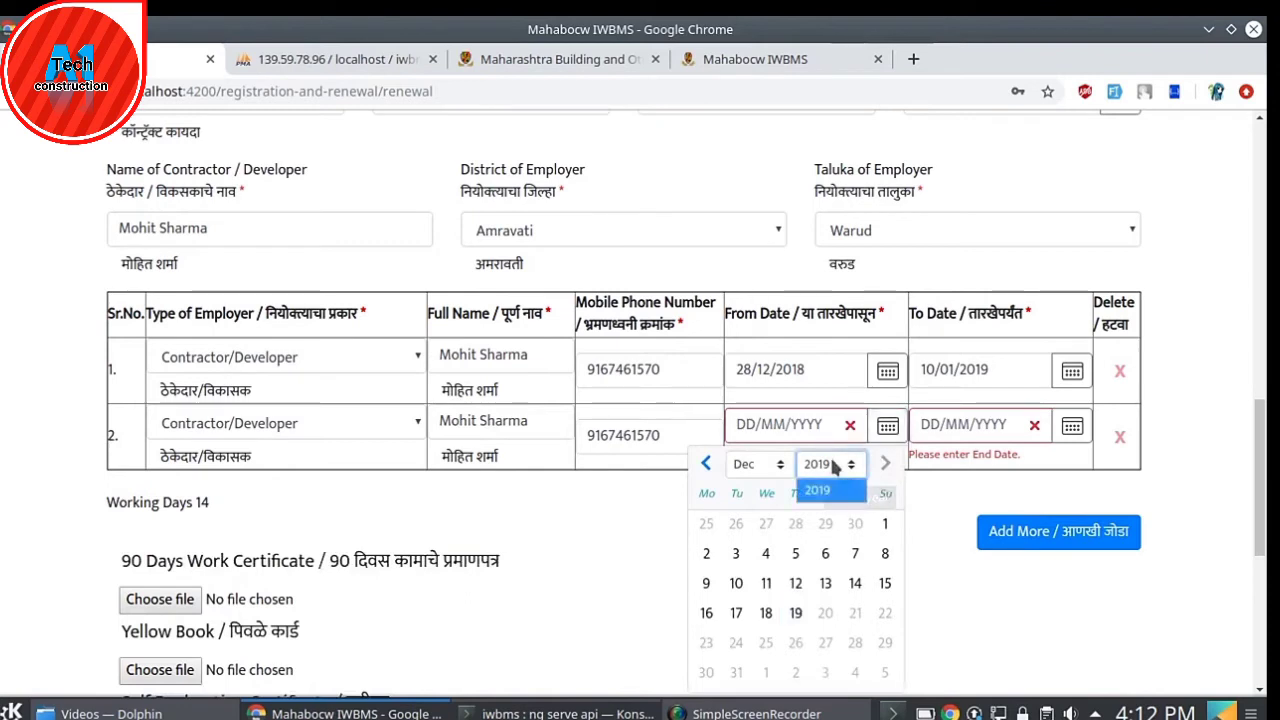
left_click(768, 465)
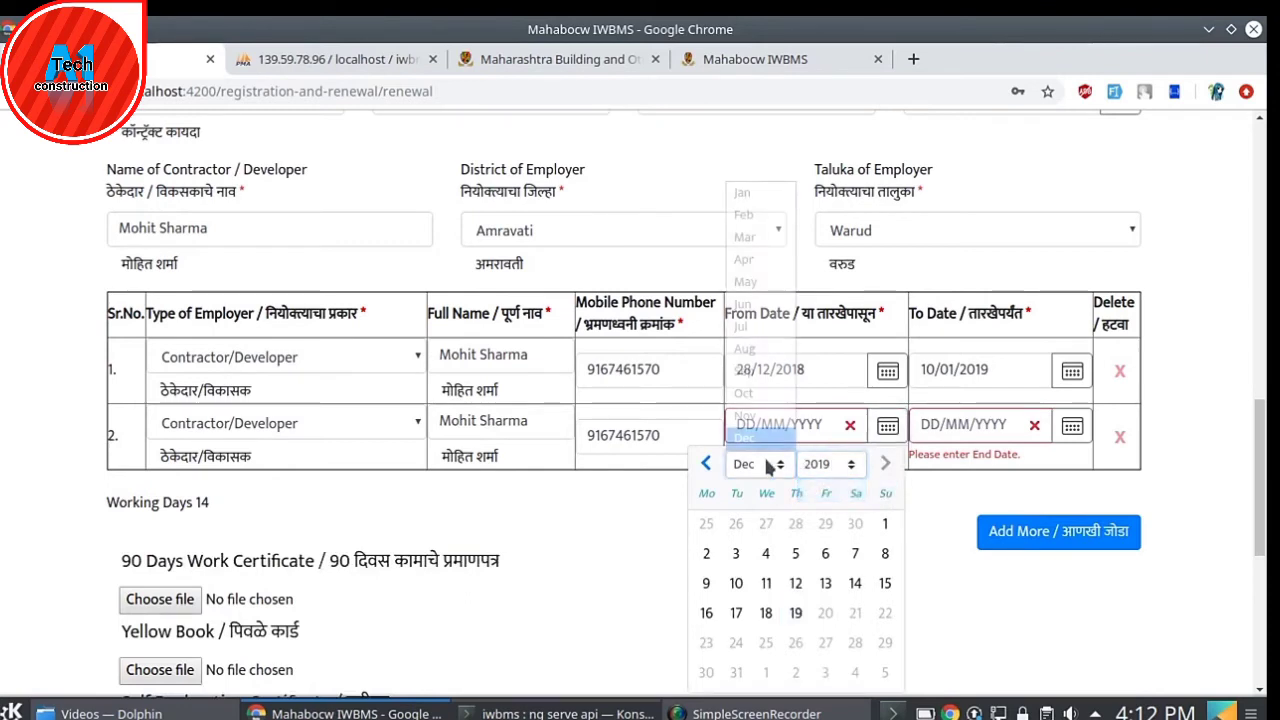
left_click(741, 193)
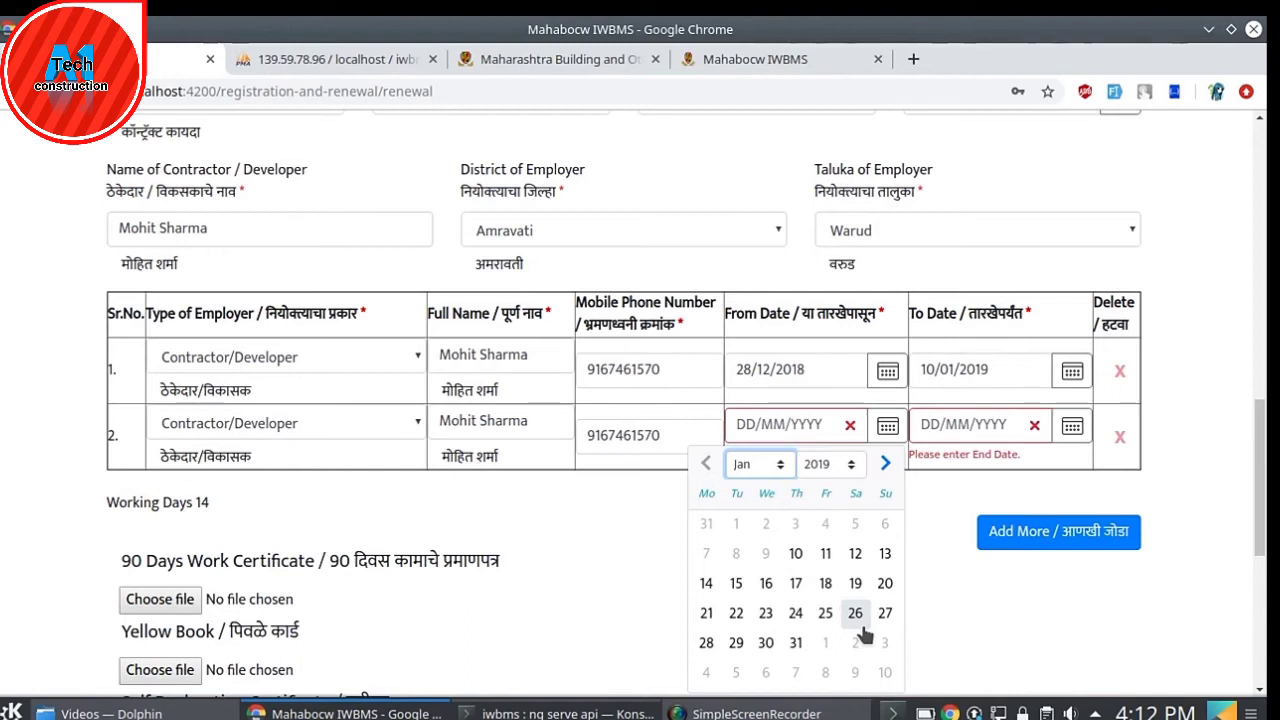
left_click(777, 466)
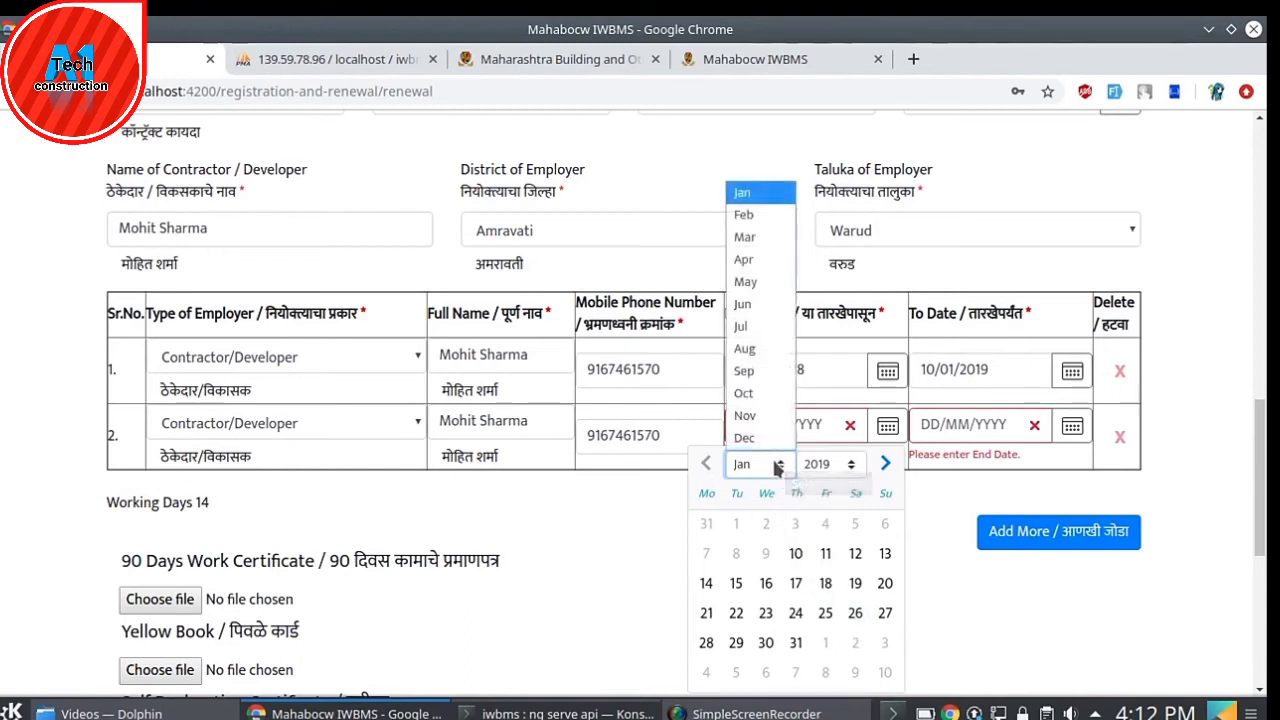
left_click(743, 214)
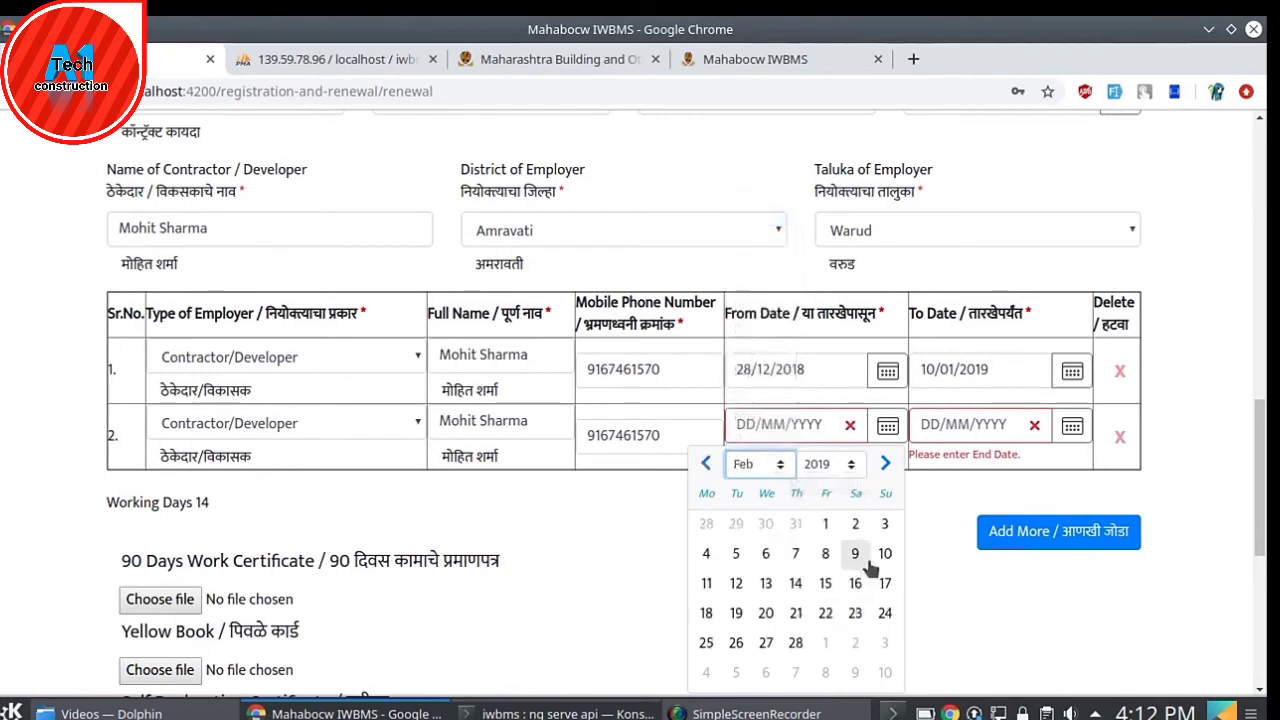
left_click(825, 583)
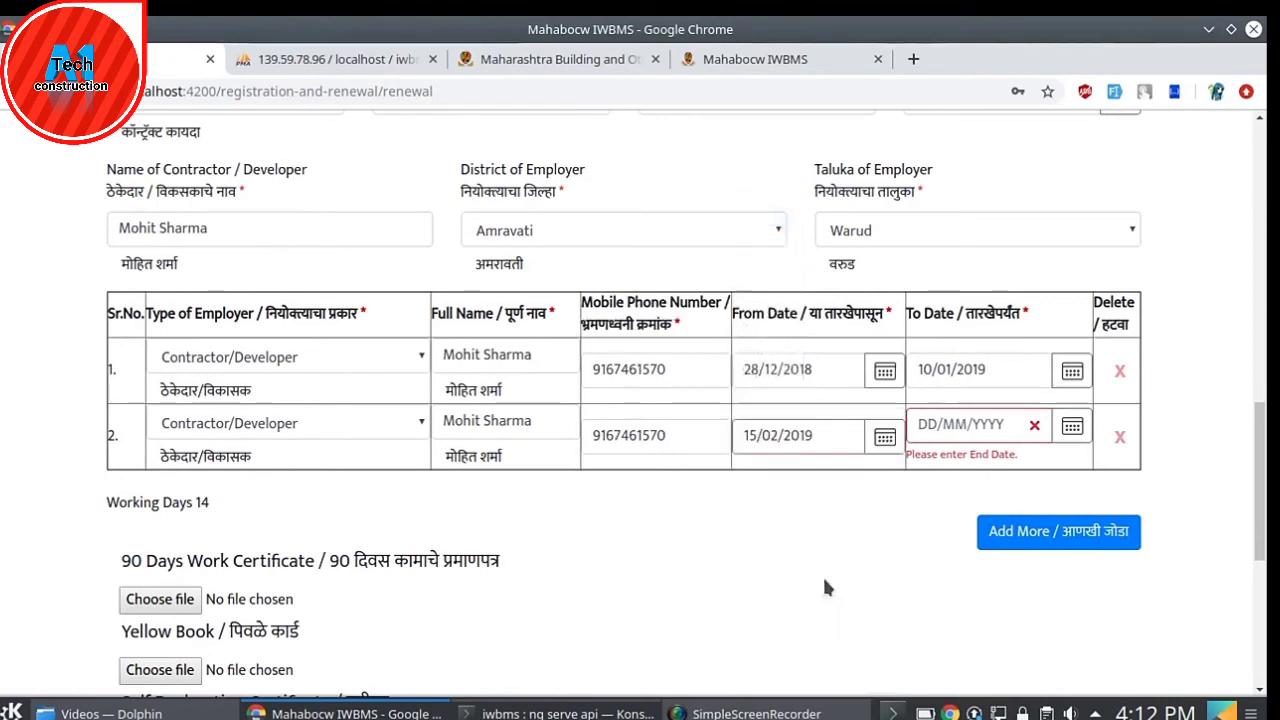
- Set the second employer row's To Date to 25/05/2019
left_click(1070, 428)
left_click(940, 464)
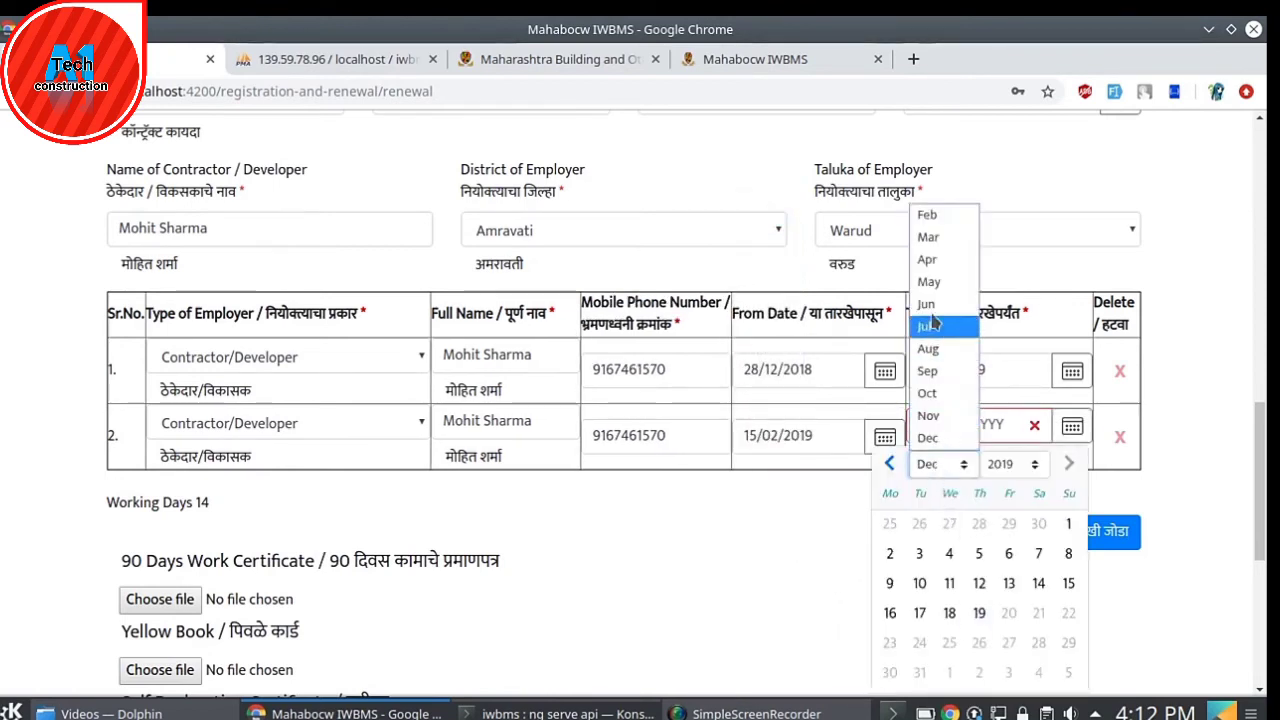
left_click(929, 281)
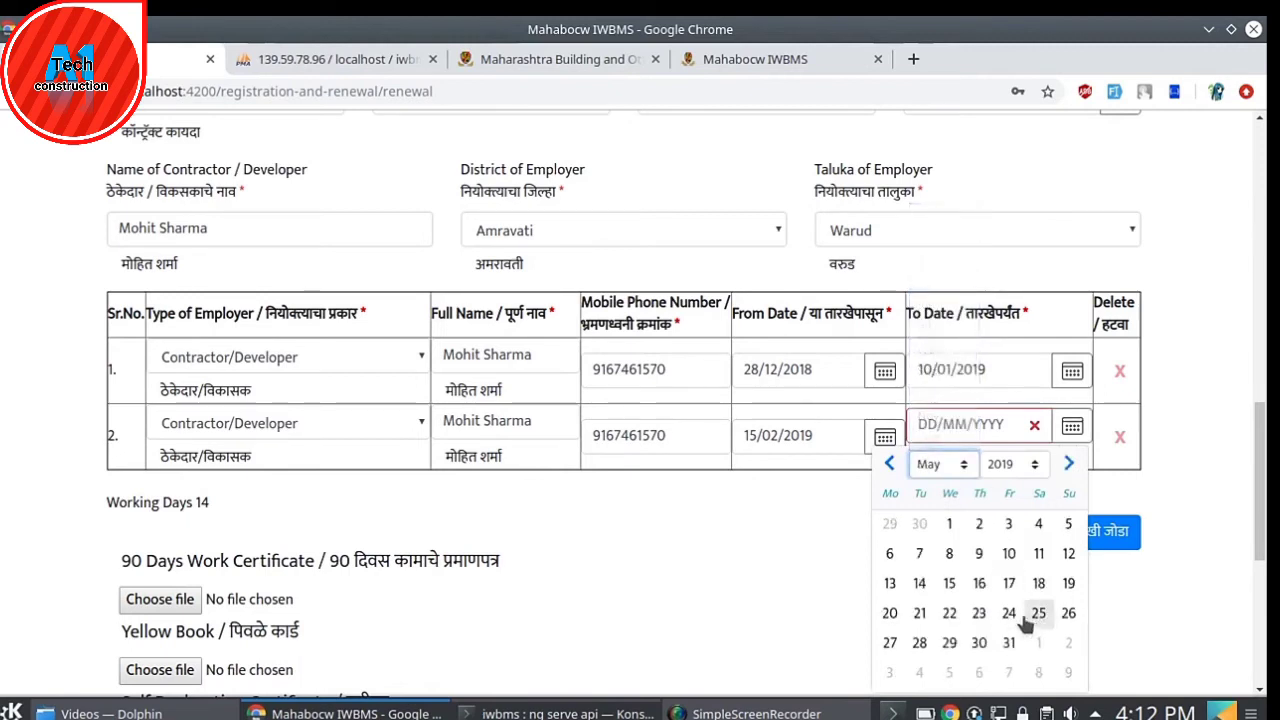
left_click(1036, 614)
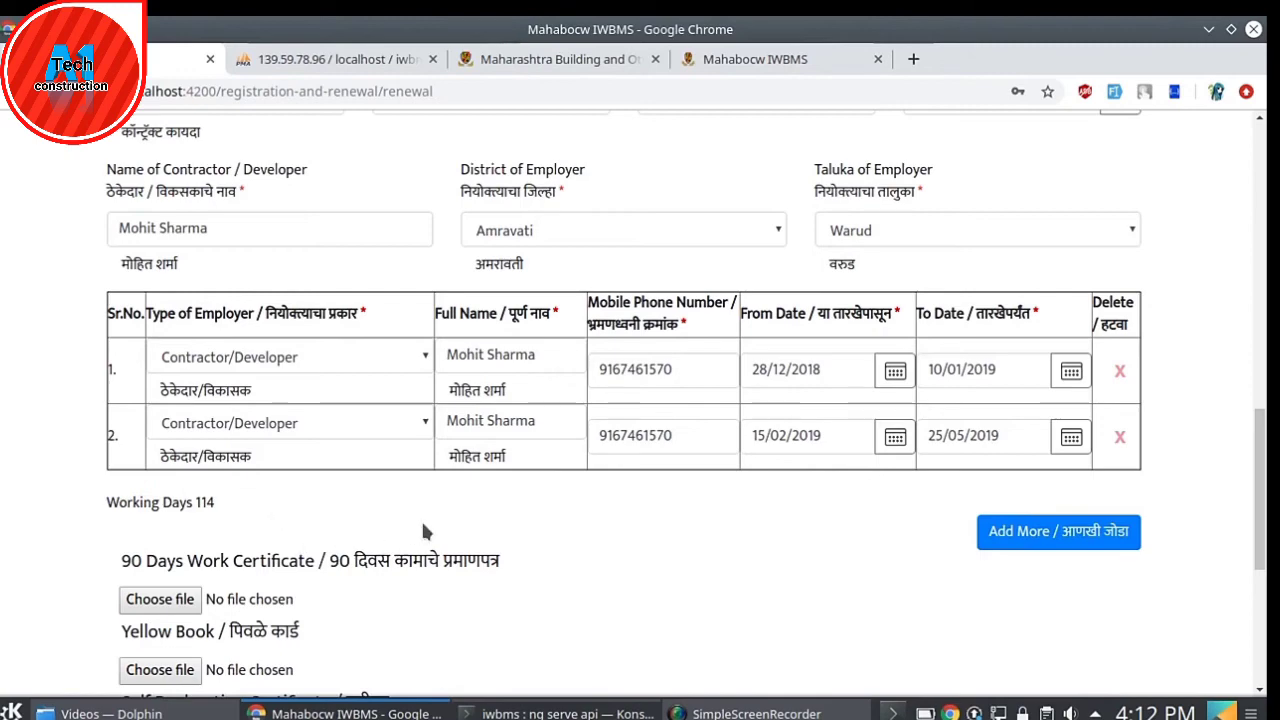
- Attach the time table PDF, the seating list PDF and SYBCA_CSA_Practicals.pdf as the three documents
scroll(509, 500, "down", 4)
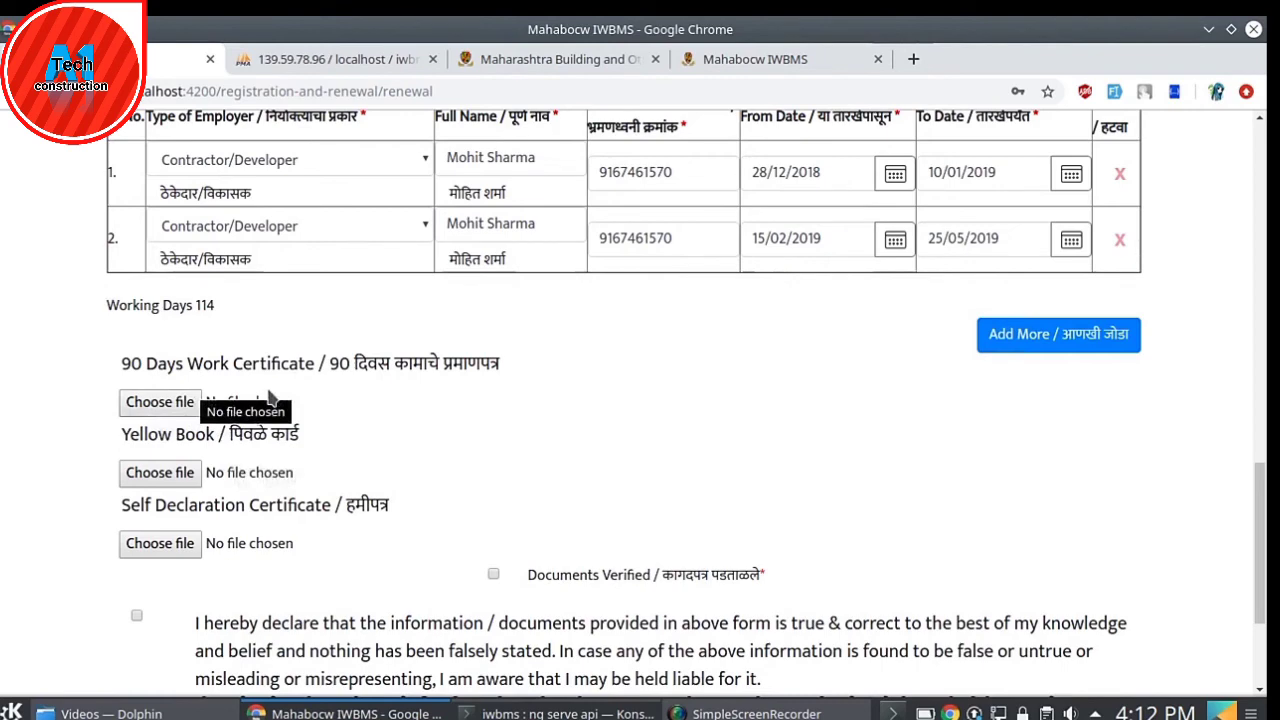
left_click(155, 401)
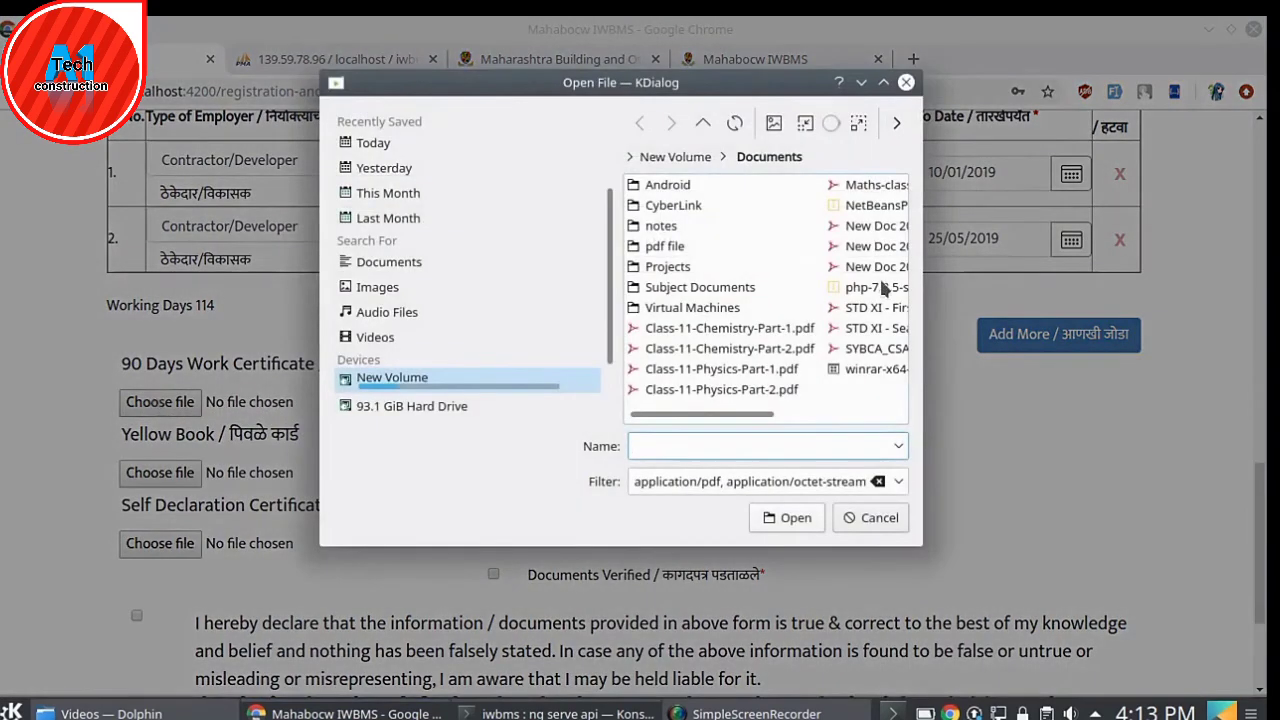
double_click(858, 309)
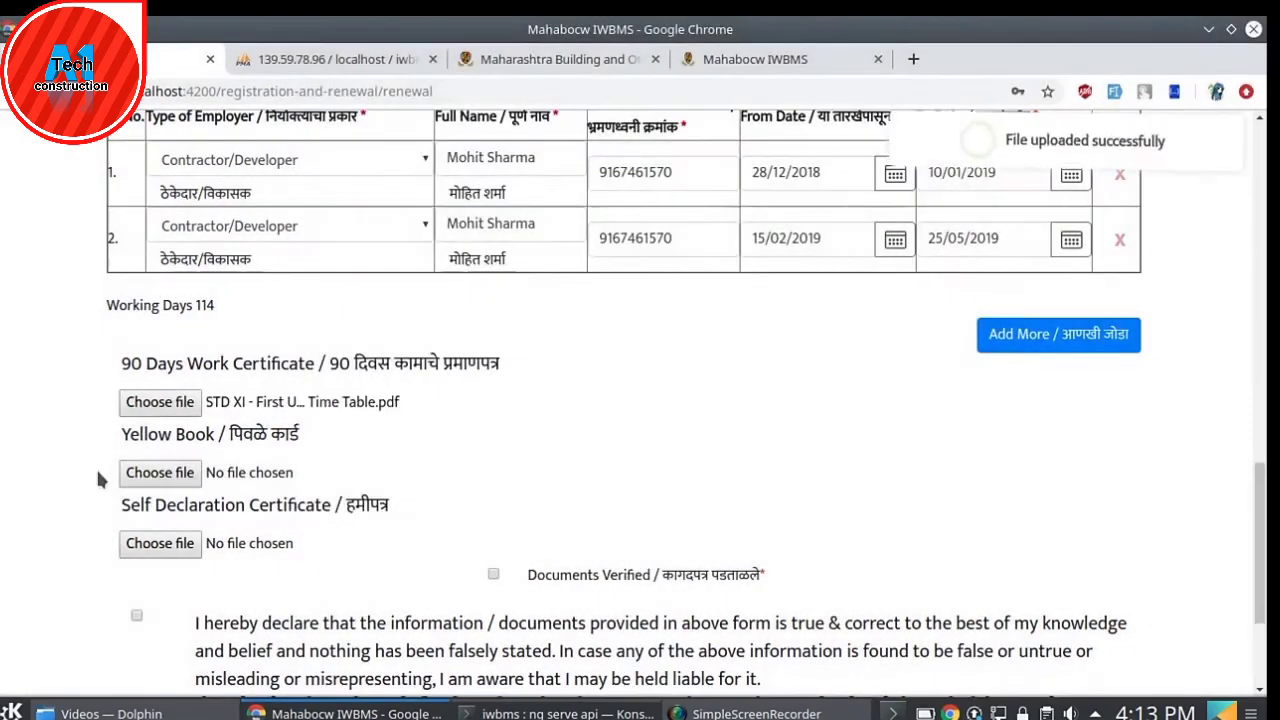
left_click(167, 480)
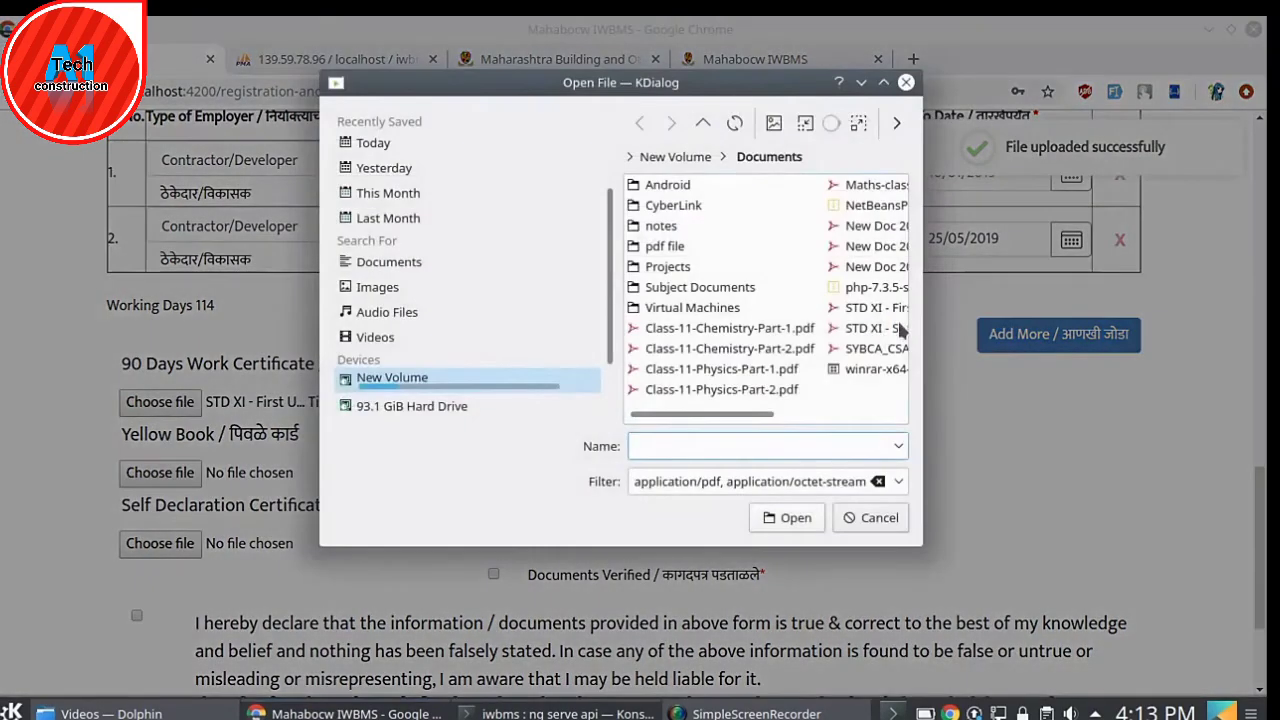
left_click(870, 328)
double_click(881, 337)
scroll(594, 391, "down", 3)
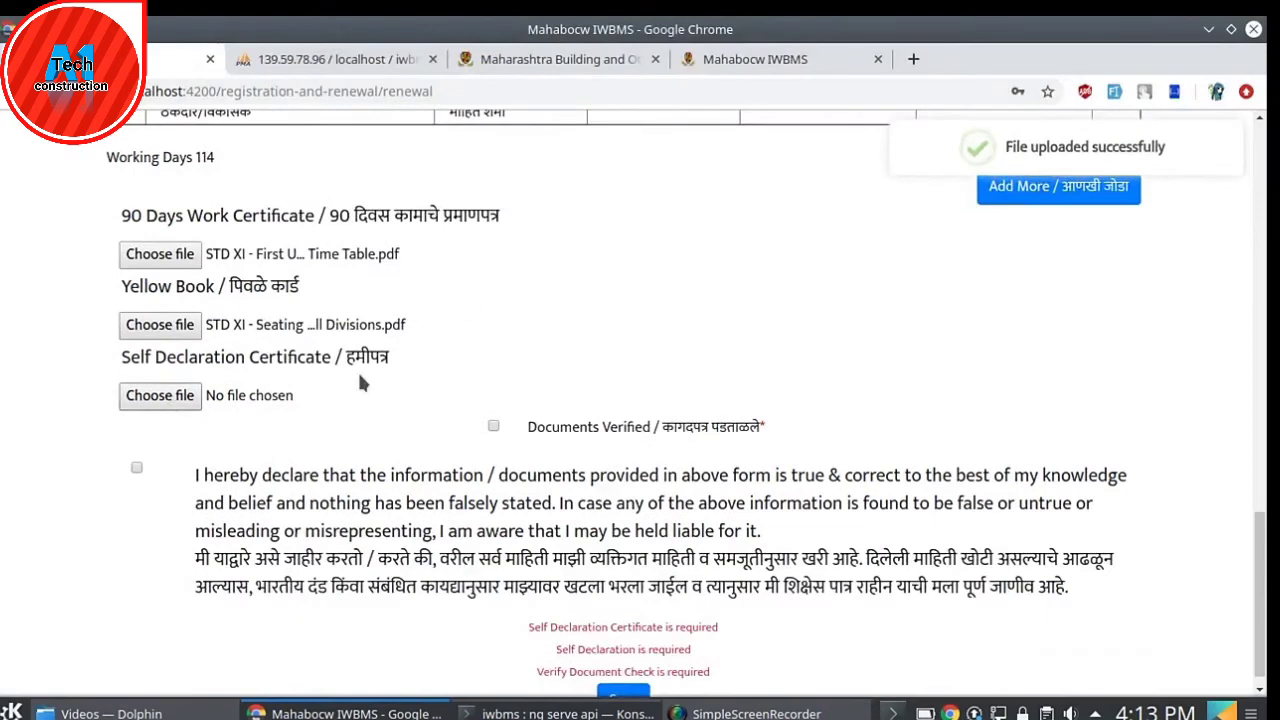
left_click(160, 395)
double_click(877, 315)
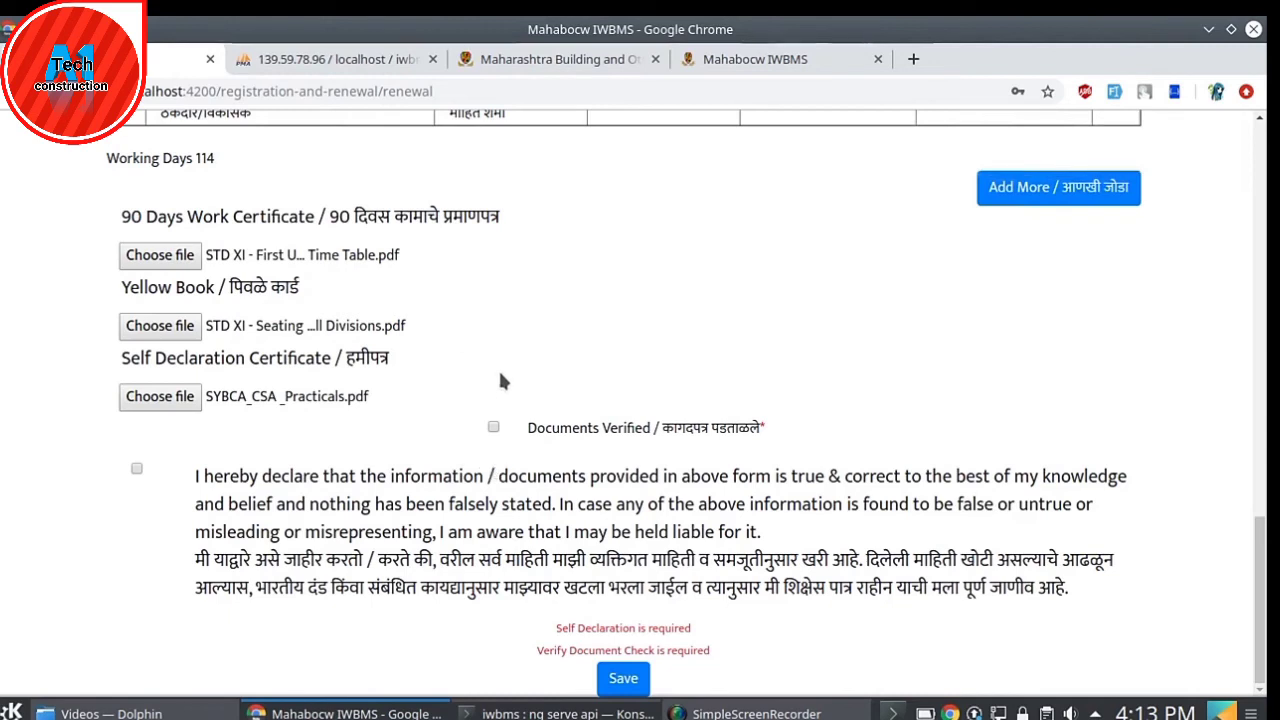
- Tick and confirm Documents Verified, then attempt saving and dismiss the 'Form not valid' alert
left_click(494, 427)
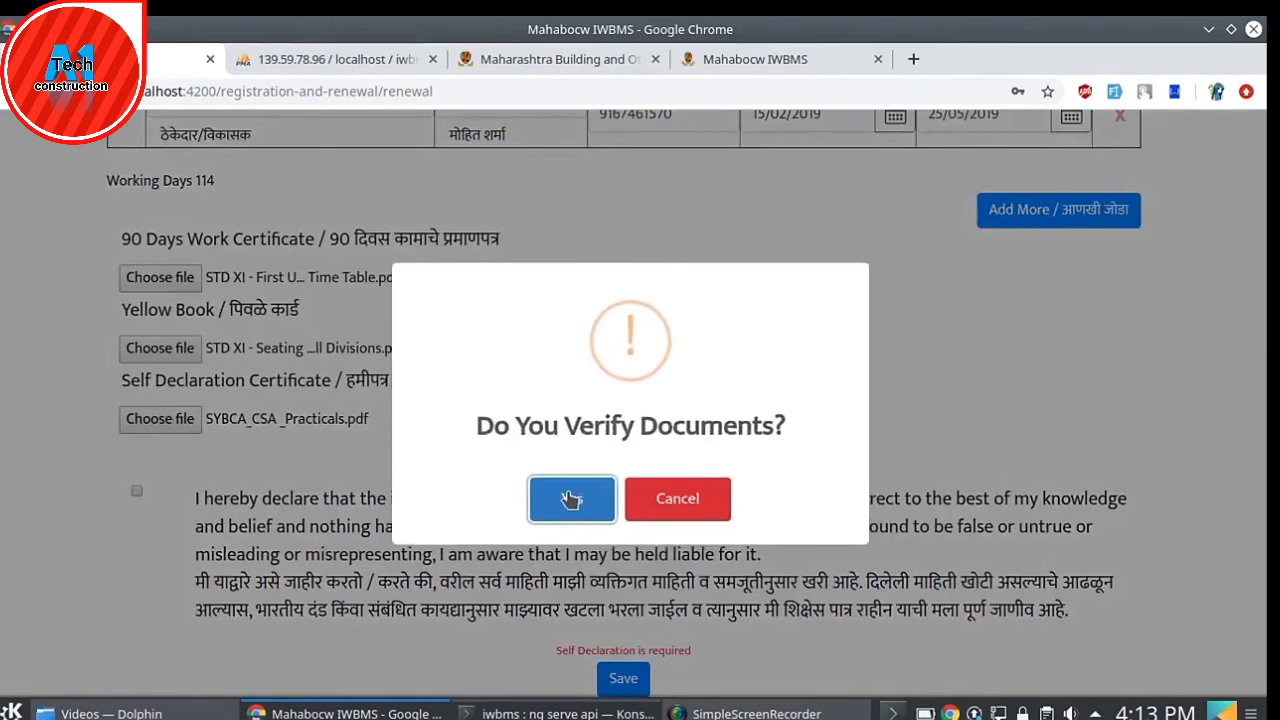
left_click(570, 500)
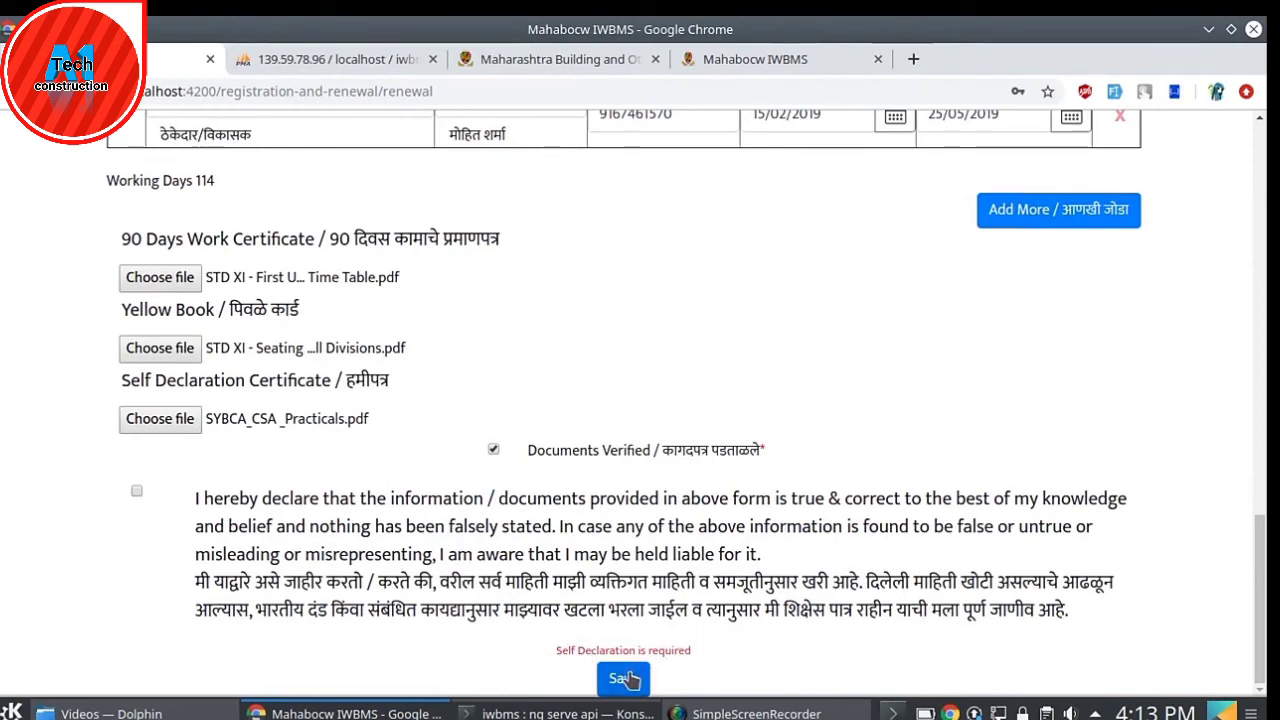
left_click(624, 679)
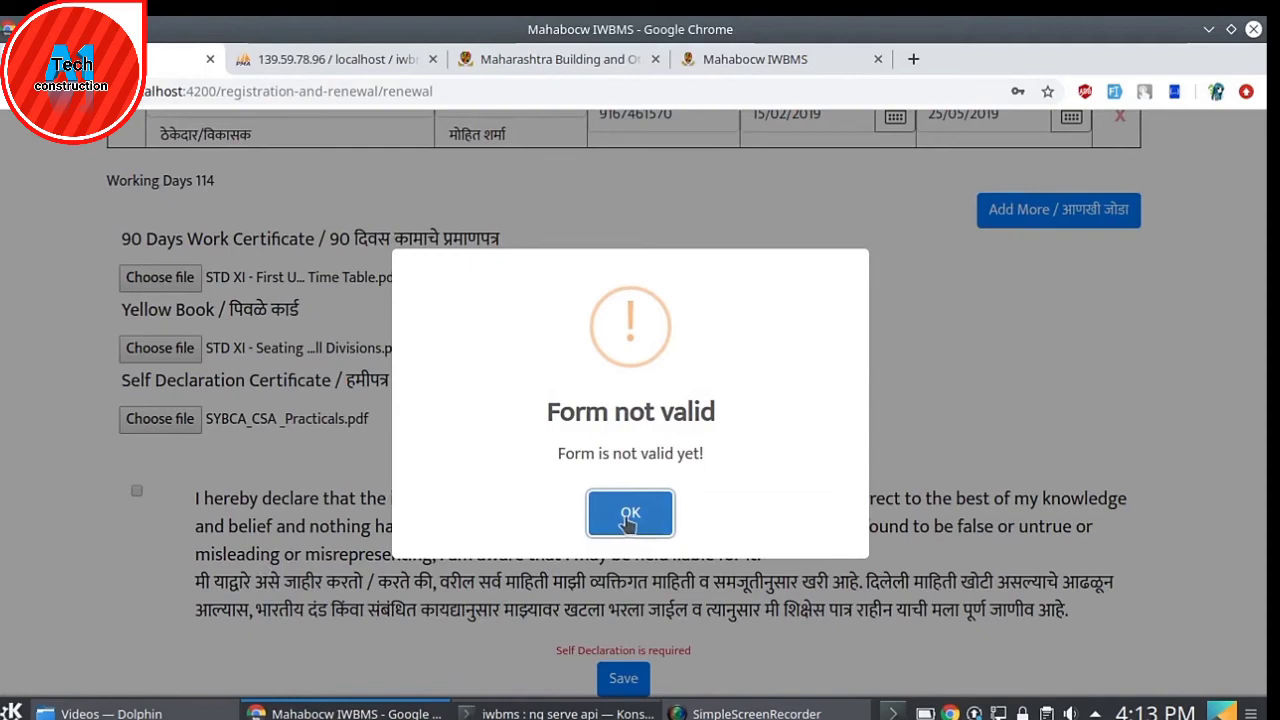
left_click(628, 518)
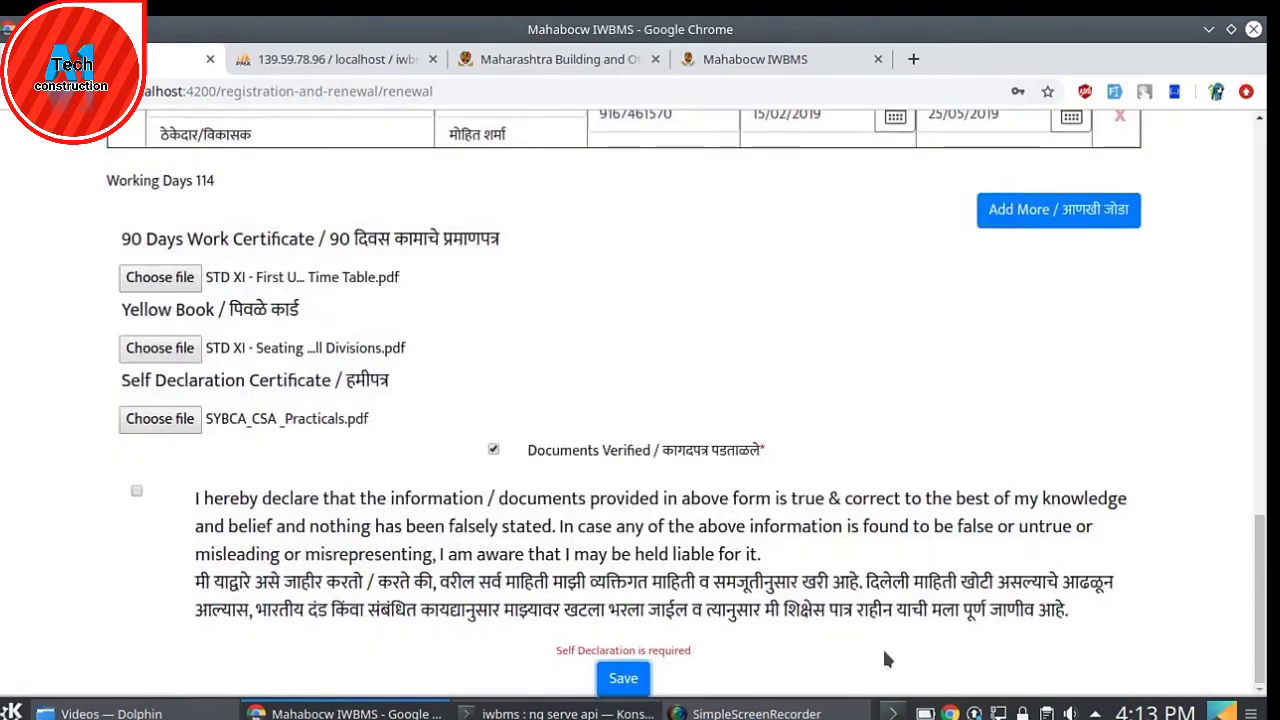
scroll(884, 658, "up", 10)
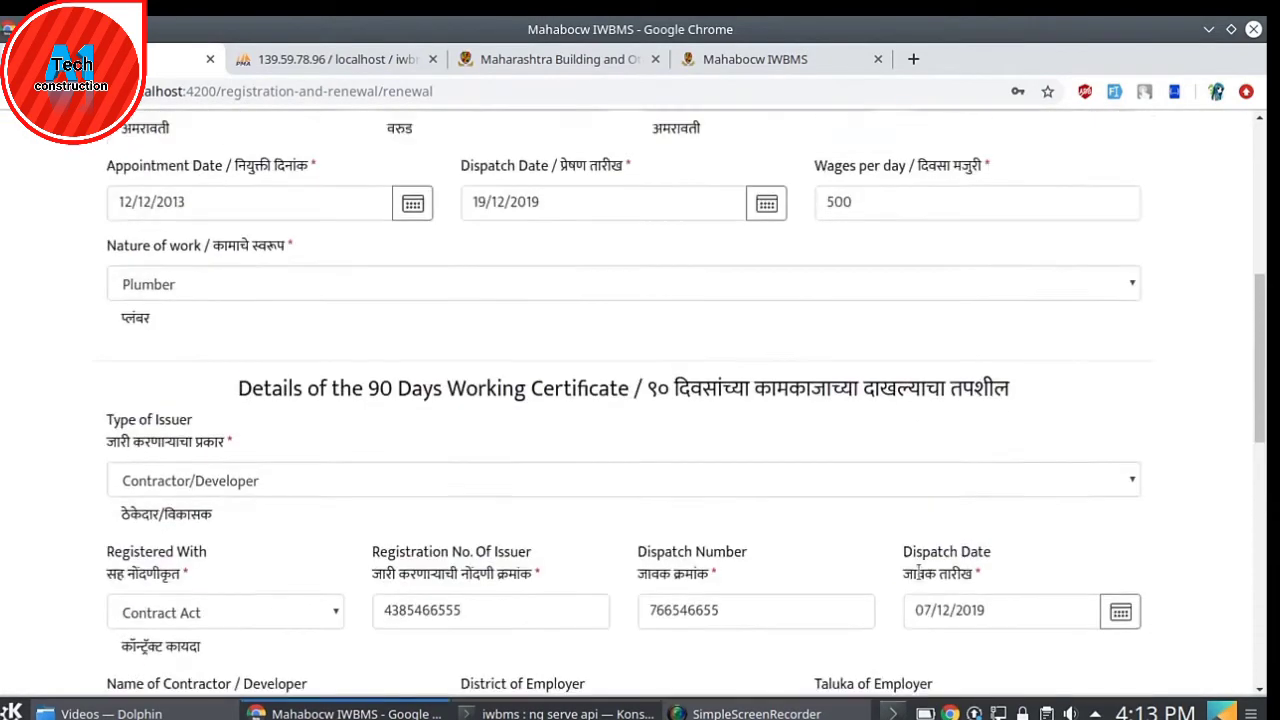
- Clear the old wages per day and pincode values, then retry saving and dismiss the warning
scroll(918, 573, "up", 1)
left_click(894, 254)
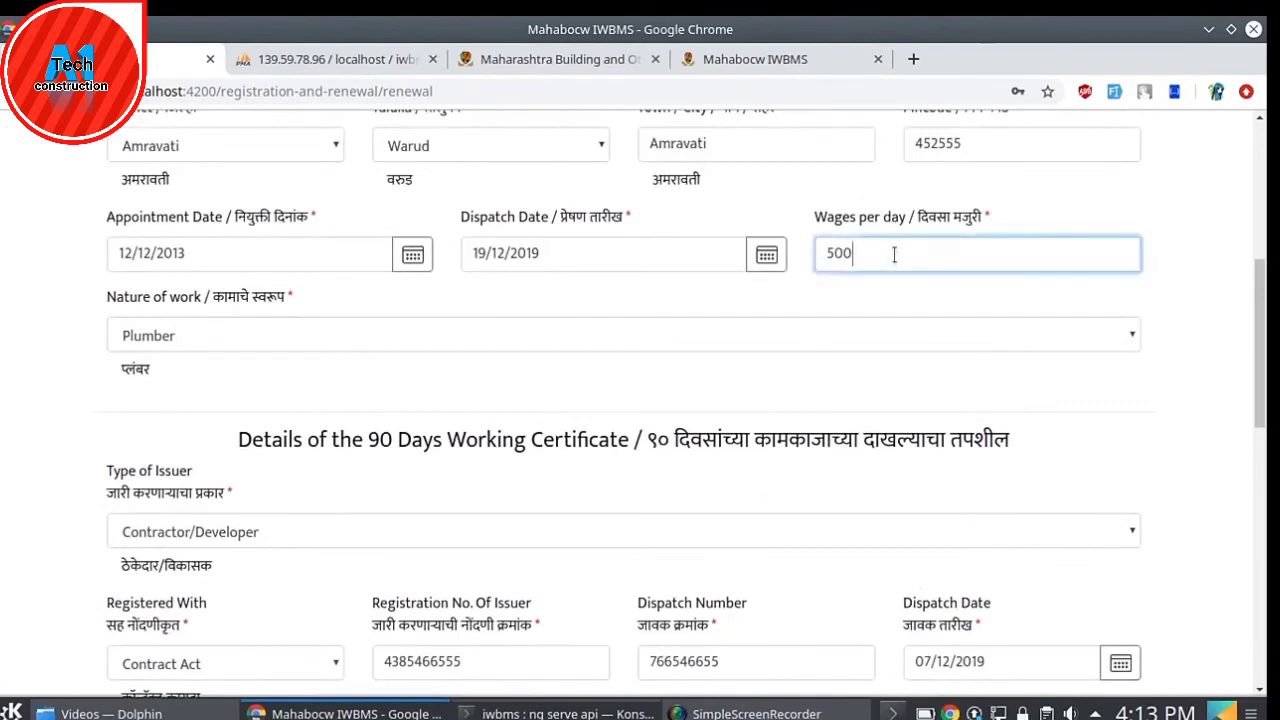
key("BackSpace")
scroll(894, 254, "up", 2)
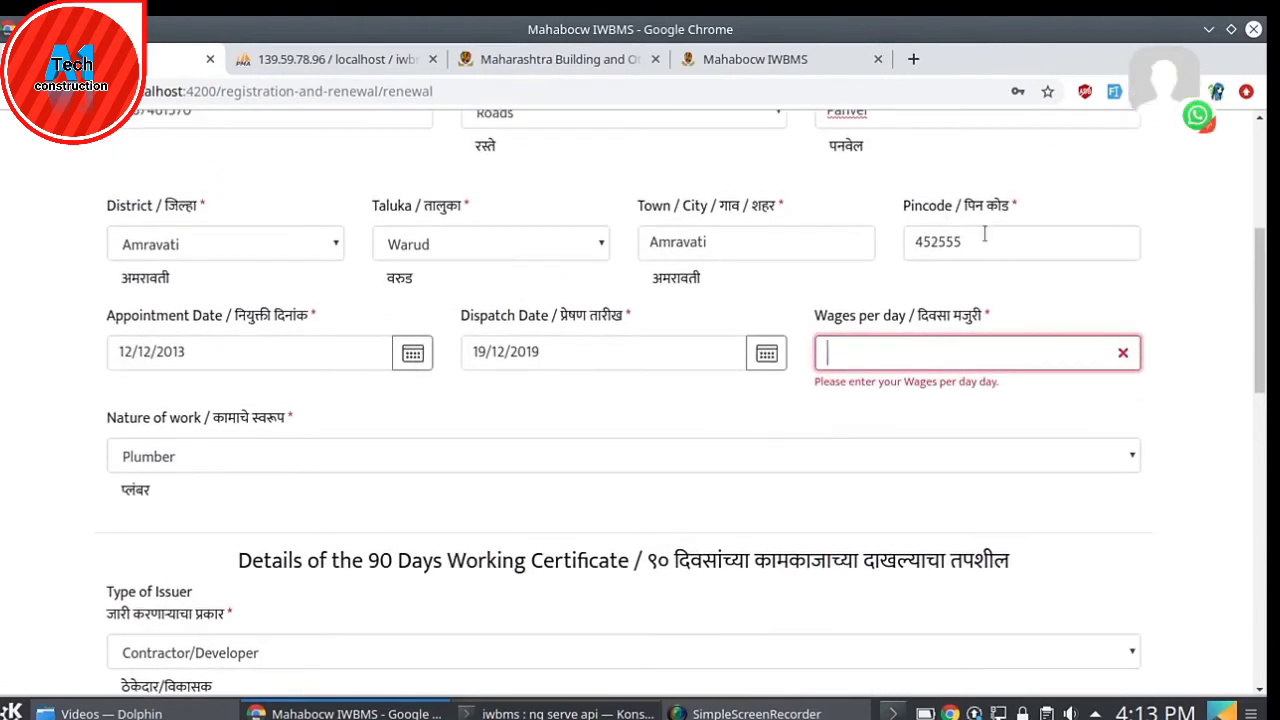
double_click(986, 242)
key("BackSpace")
scroll(960, 403, "down", 20)
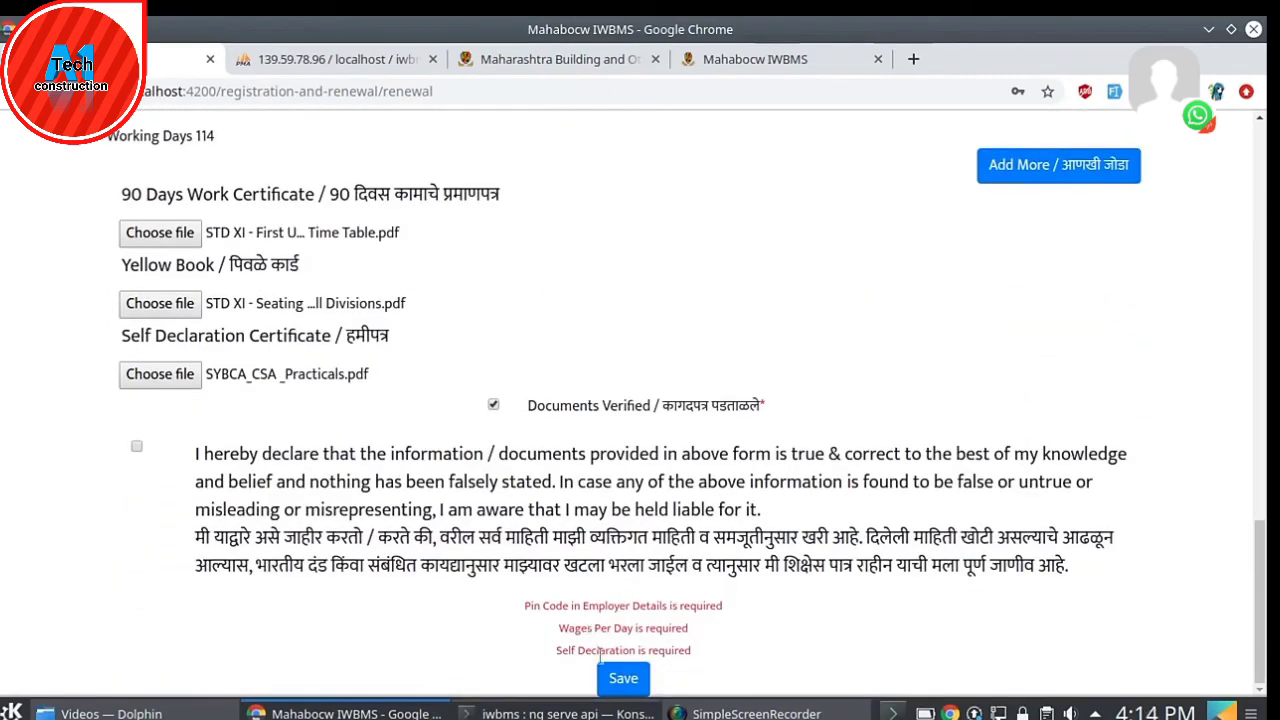
left_click(620, 678)
left_click(640, 505)
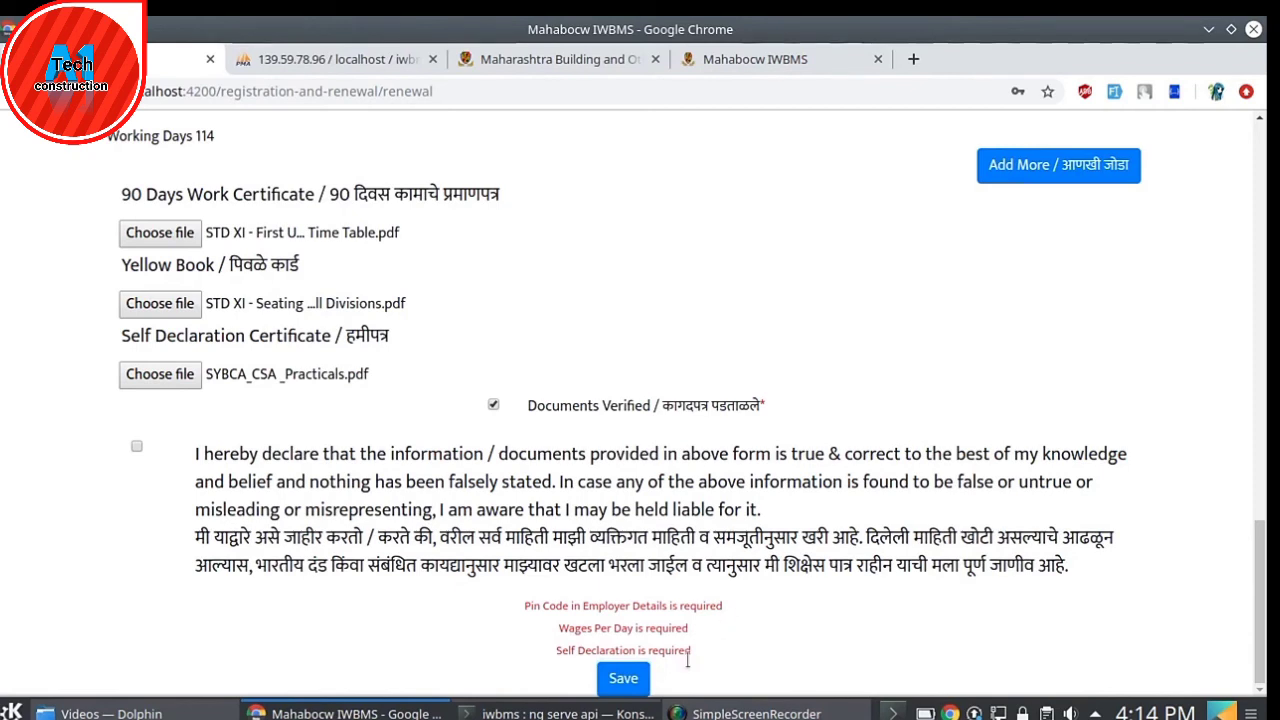
left_click(638, 666)
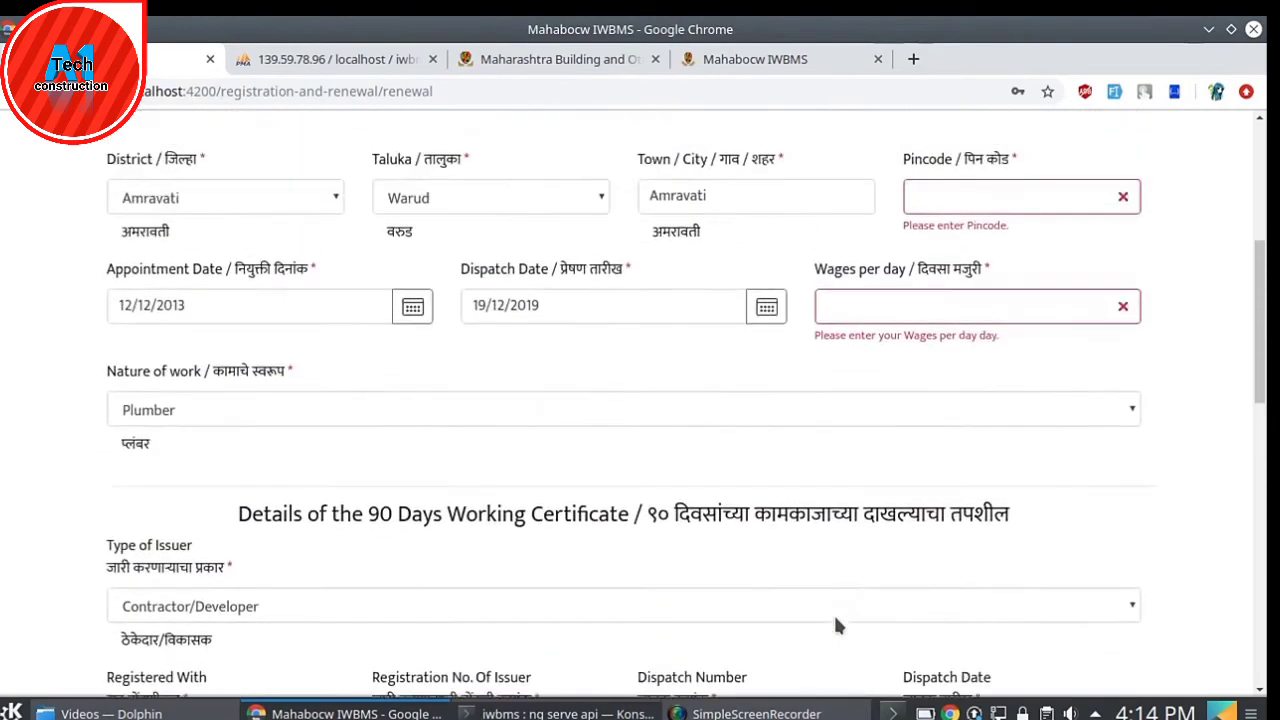
- Enter pincode 455054 and wages per day 500 for the employer
left_click(936, 262)
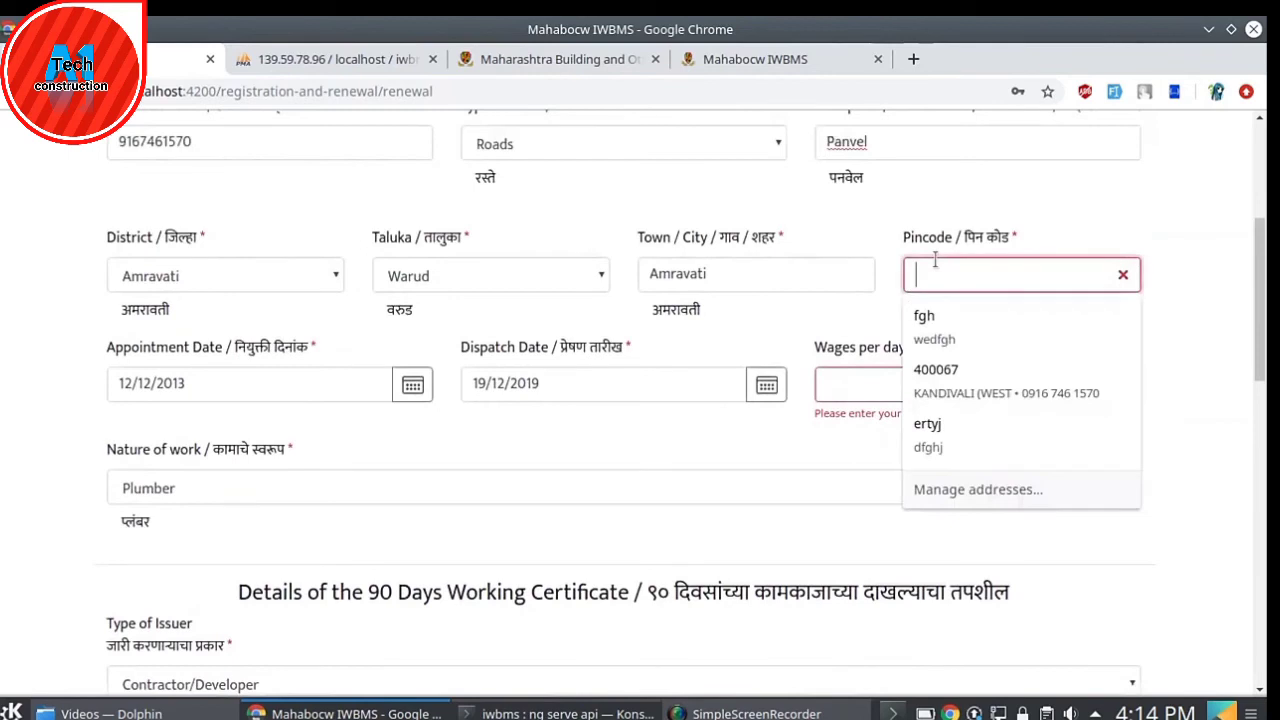
type("455054")
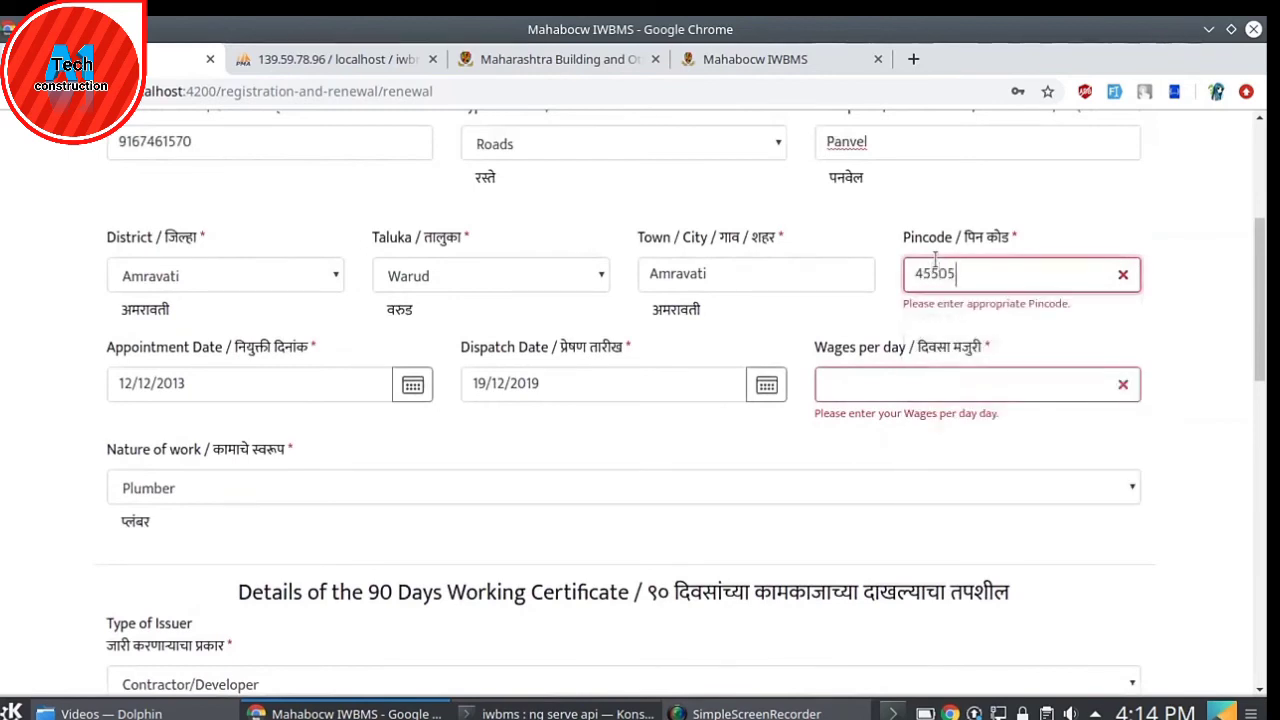
left_click(895, 383)
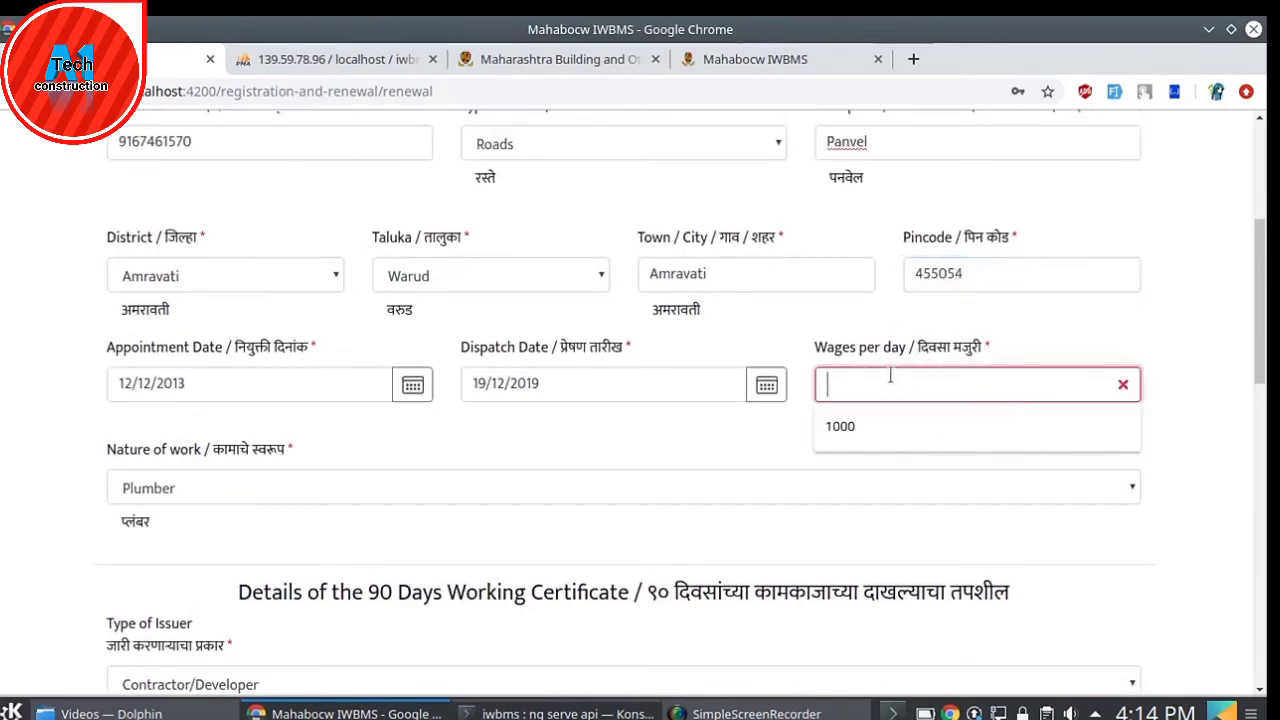
type("500")
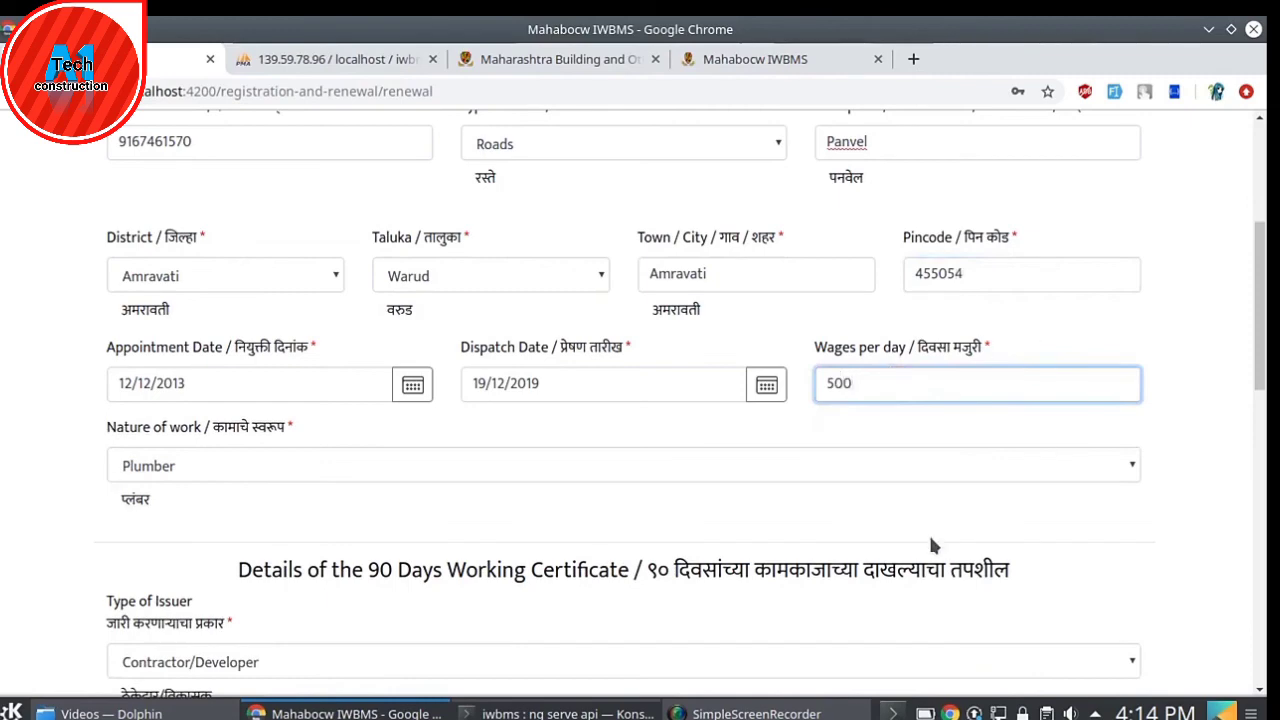
scroll(917, 531, "down", 7)
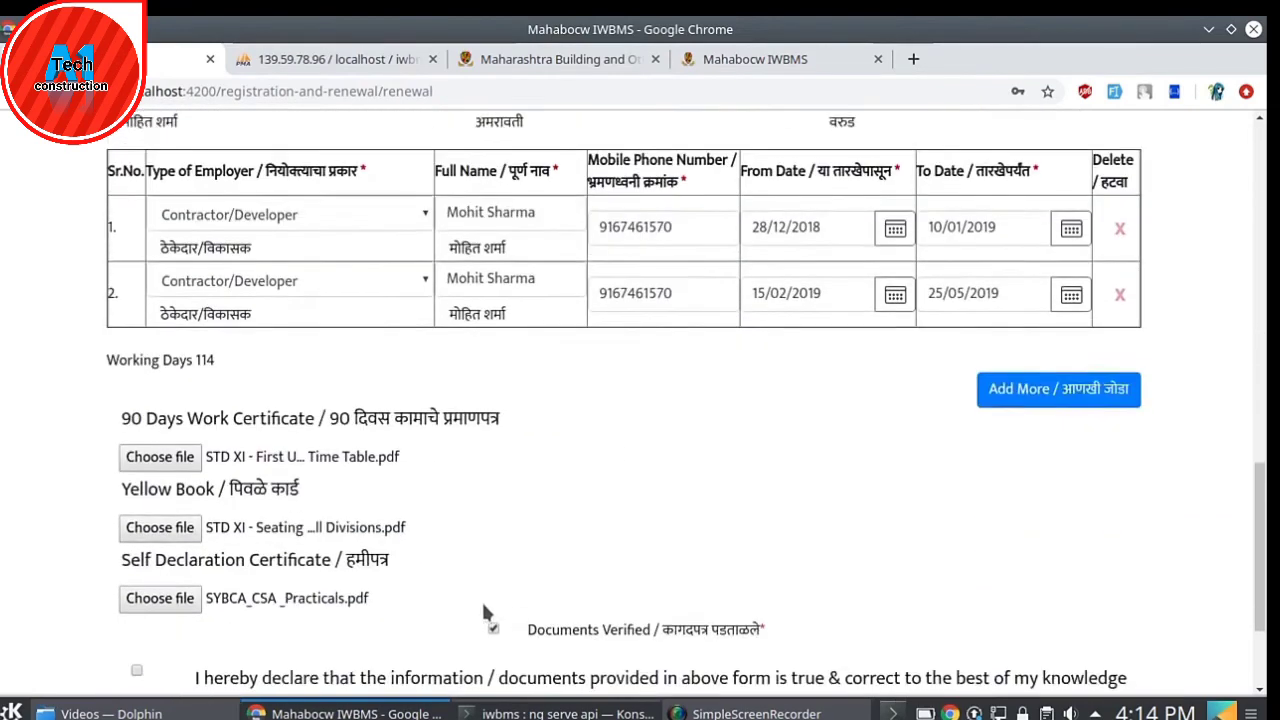
scroll(483, 604, "down", 2)
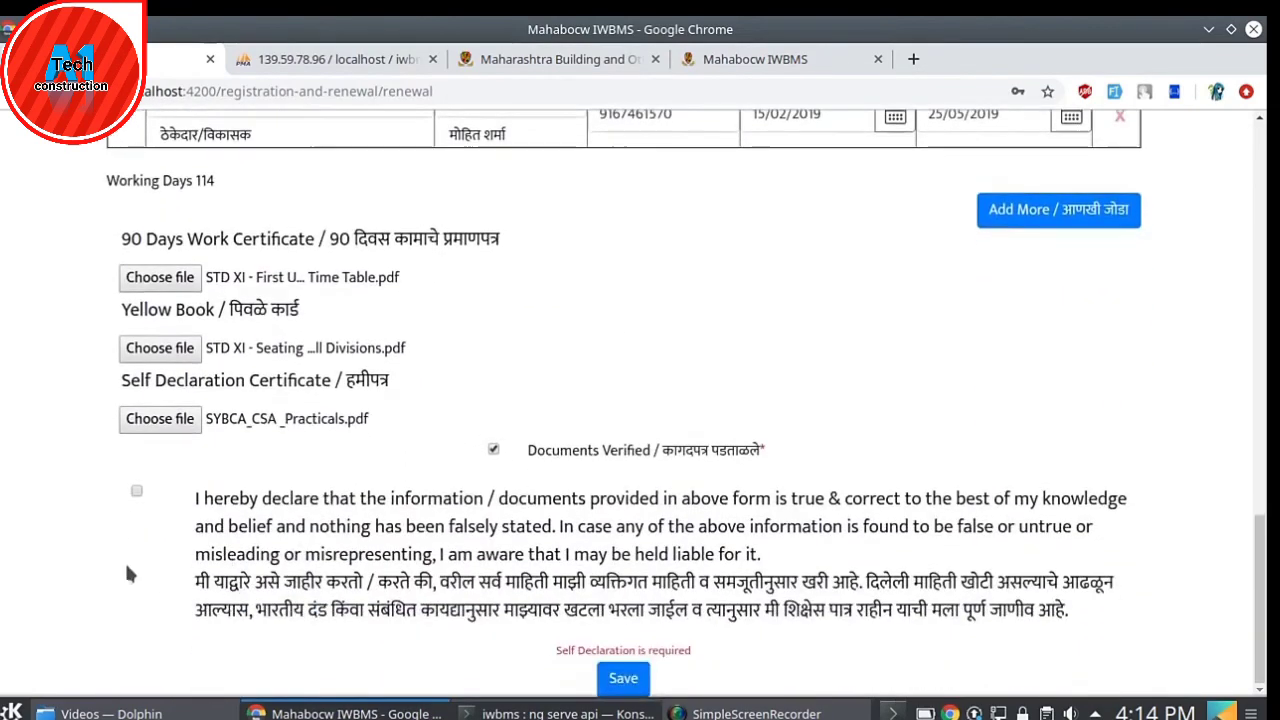
- Accept the self-declaration, save the renewal form, acknowledge Form Saved, and return to the welfare board homepage
left_click(137, 492)
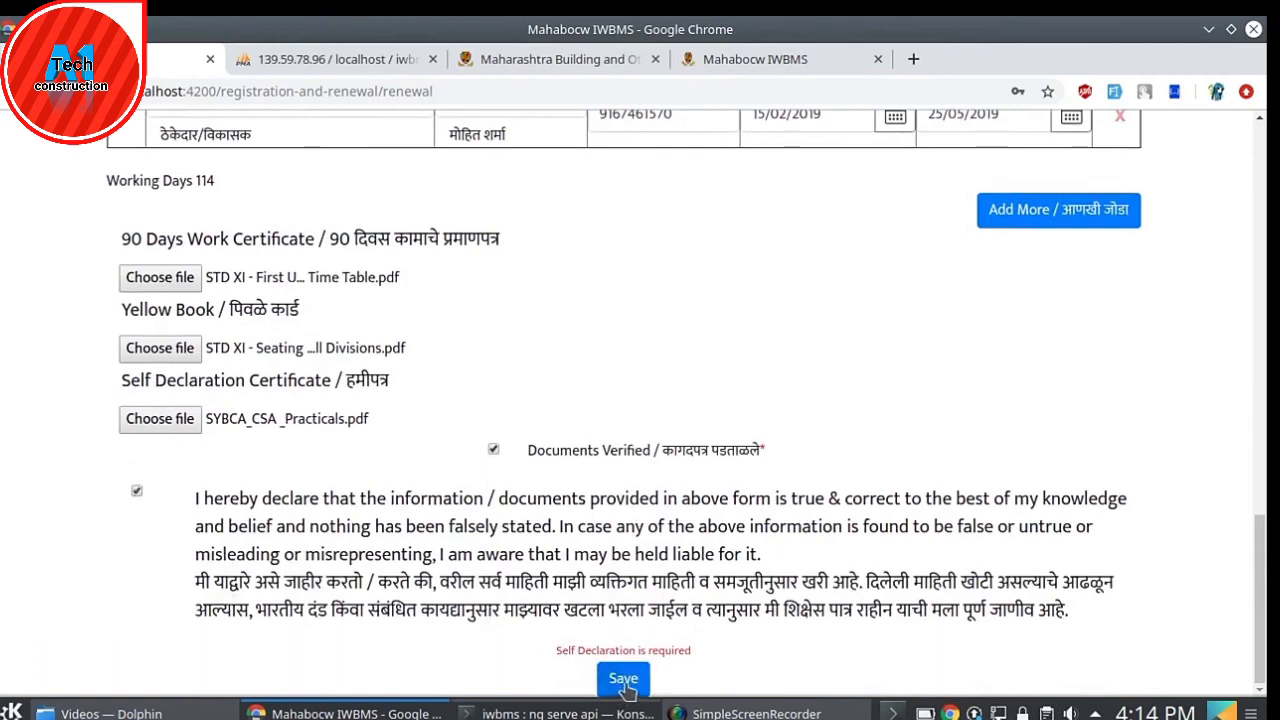
left_click(621, 682)
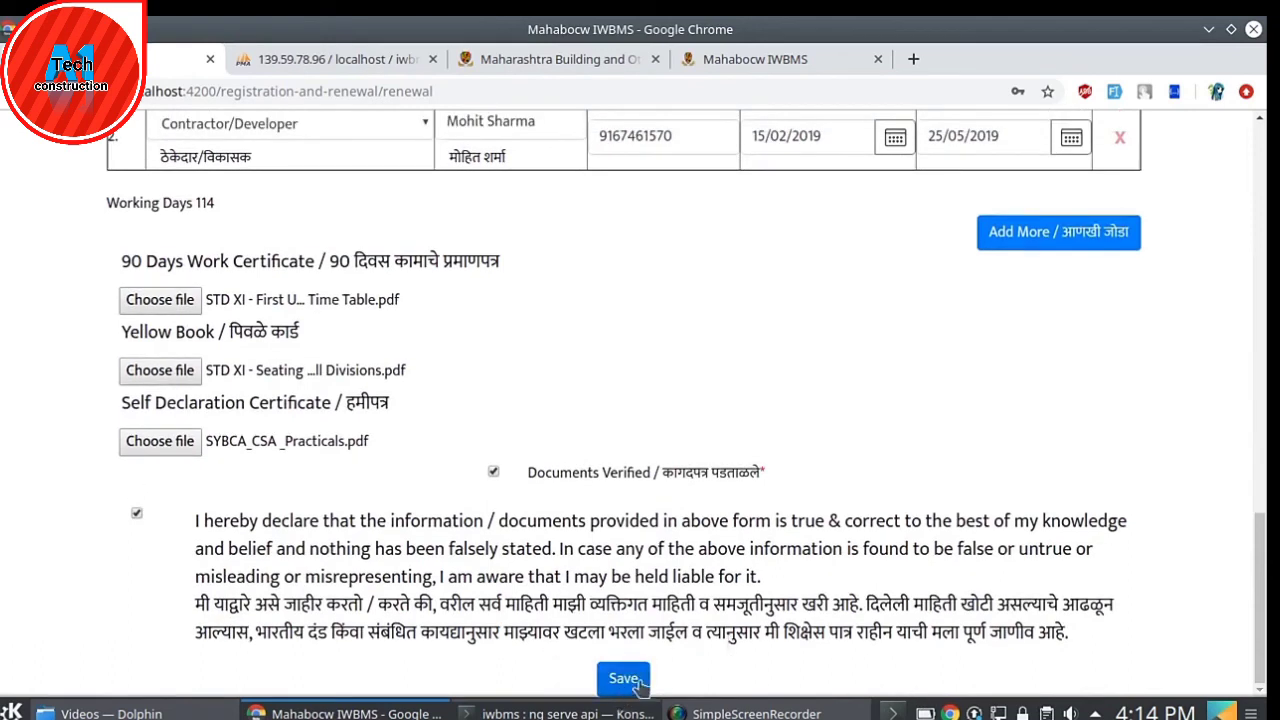
left_click(637, 682)
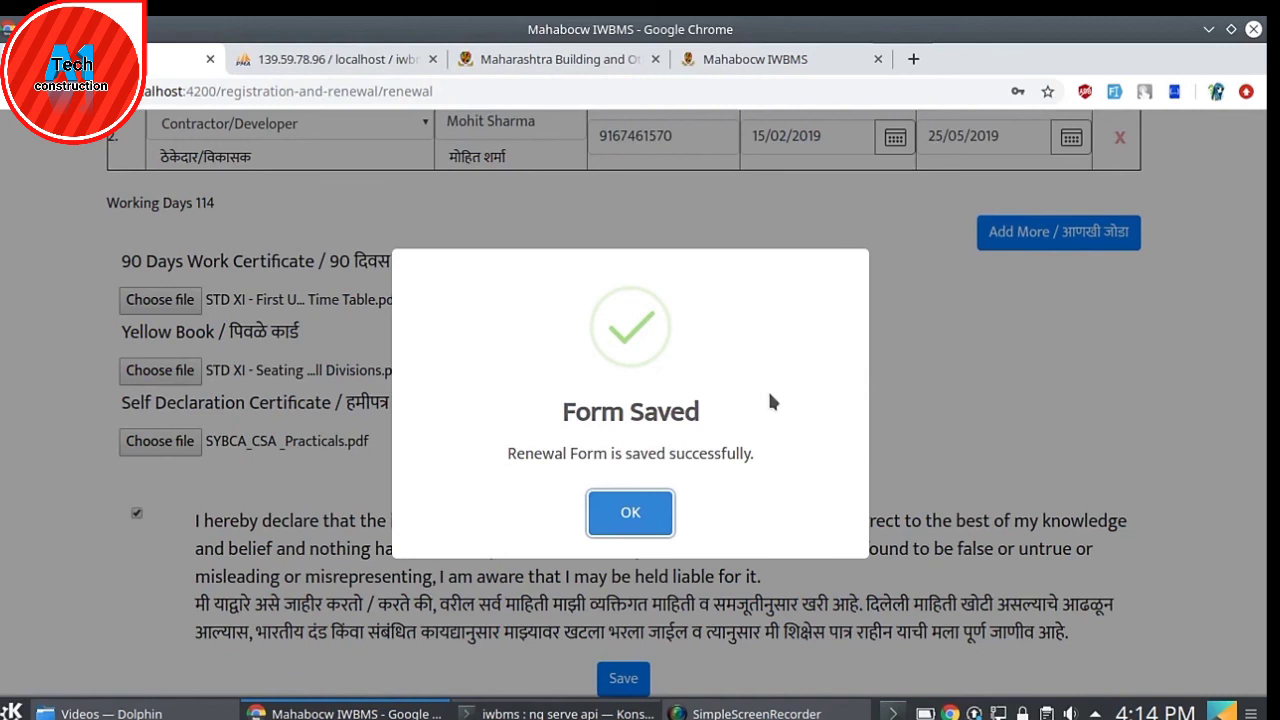
left_click(630, 515)
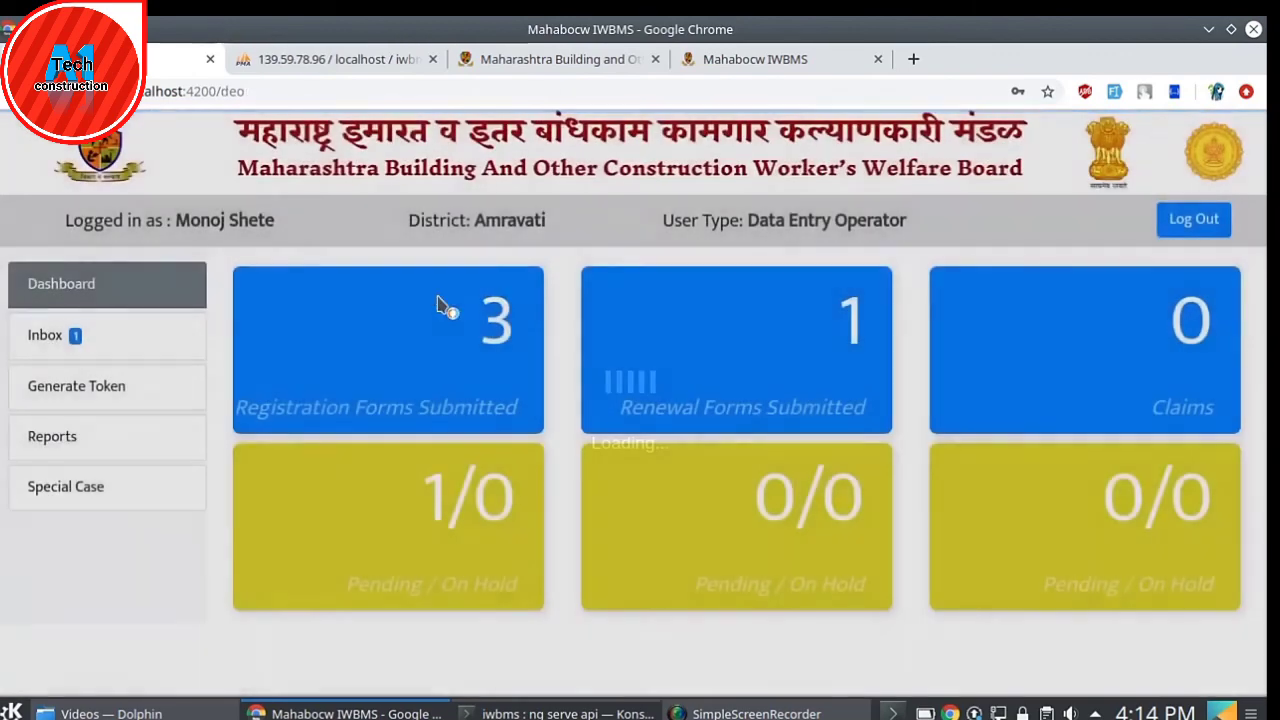
key("super")
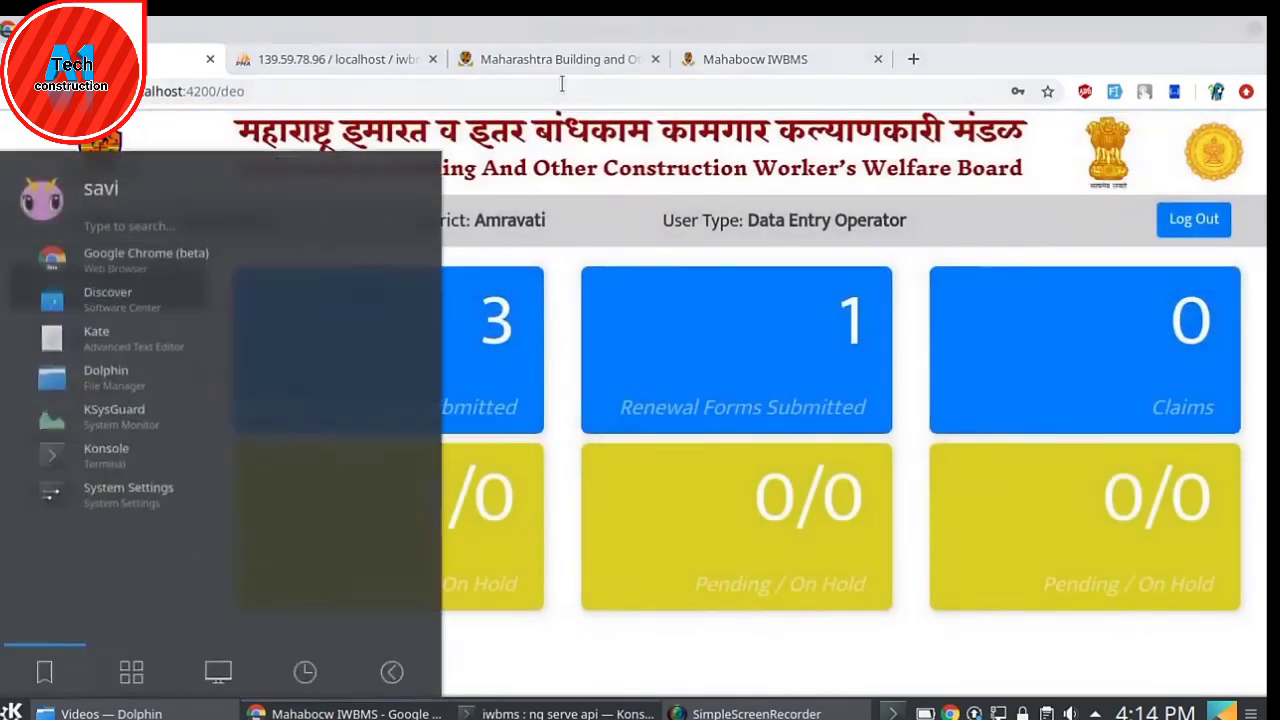
left_click(551, 58)
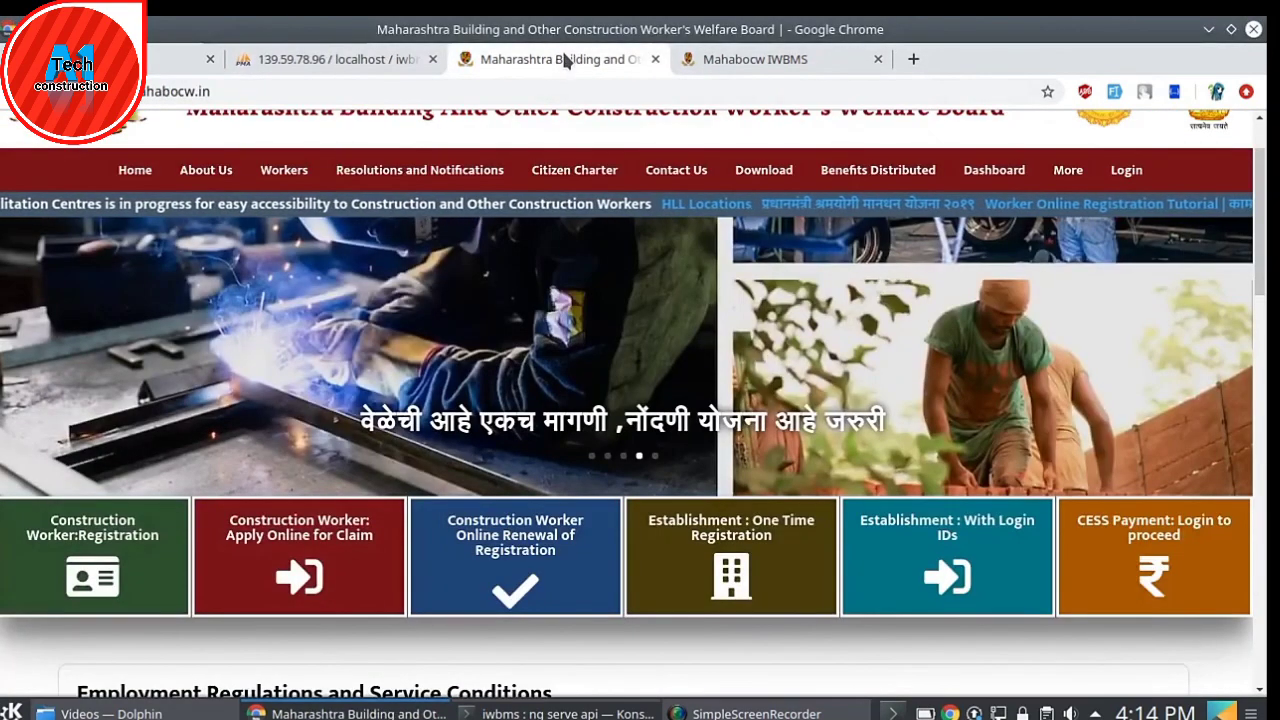